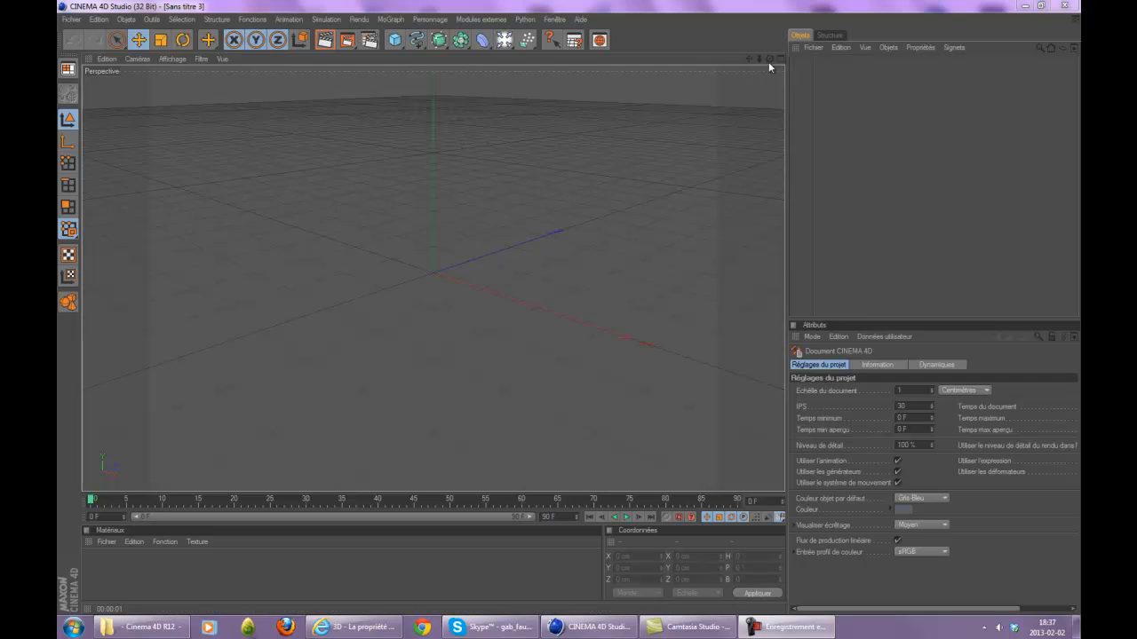
pyautogui.moveTo(770, 58); pyautogui.dragTo(570, 311)
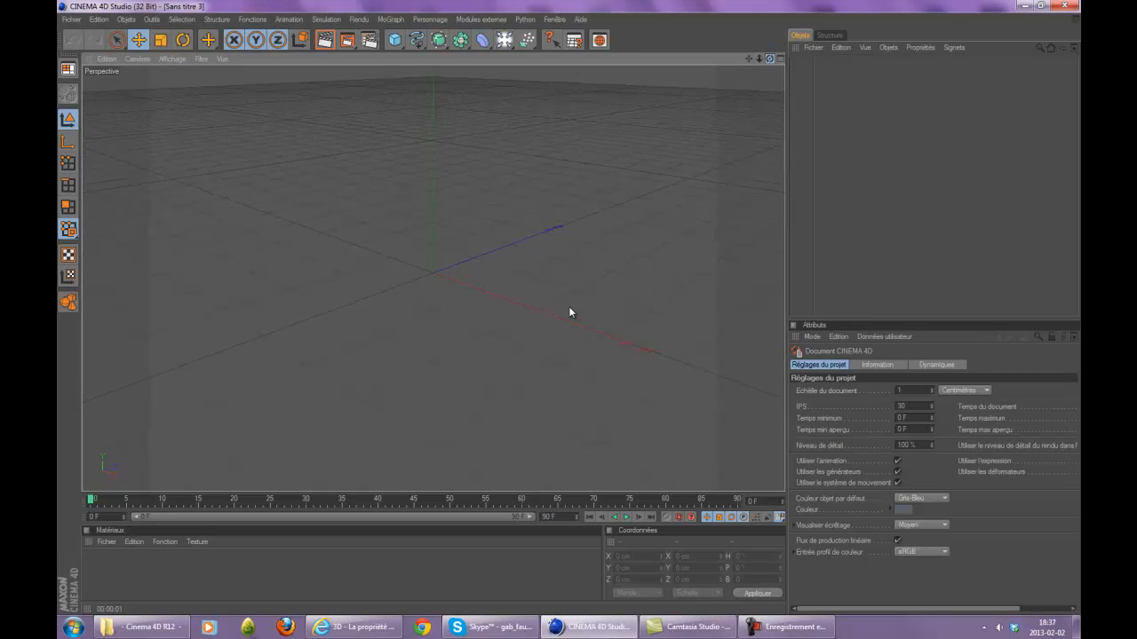
pyautogui.moveTo(569, 307); pyautogui.dragTo(569, 307)
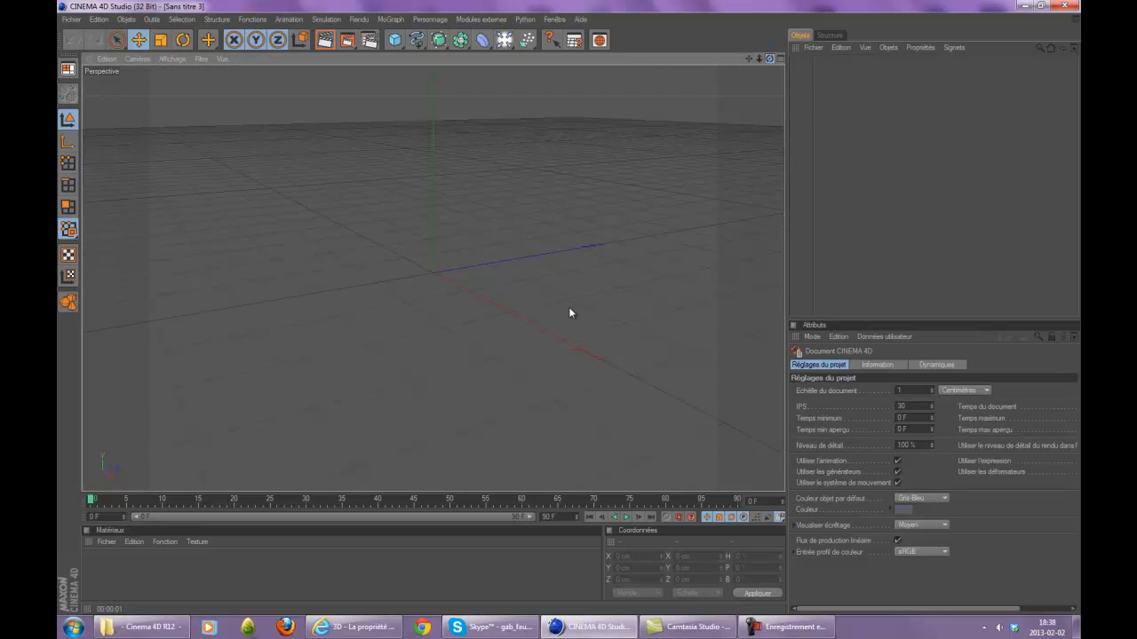
pyautogui.moveTo(569, 307); pyautogui.dragTo(569, 308)
pyautogui.moveTo(570, 308); pyautogui.dragTo(569, 308)
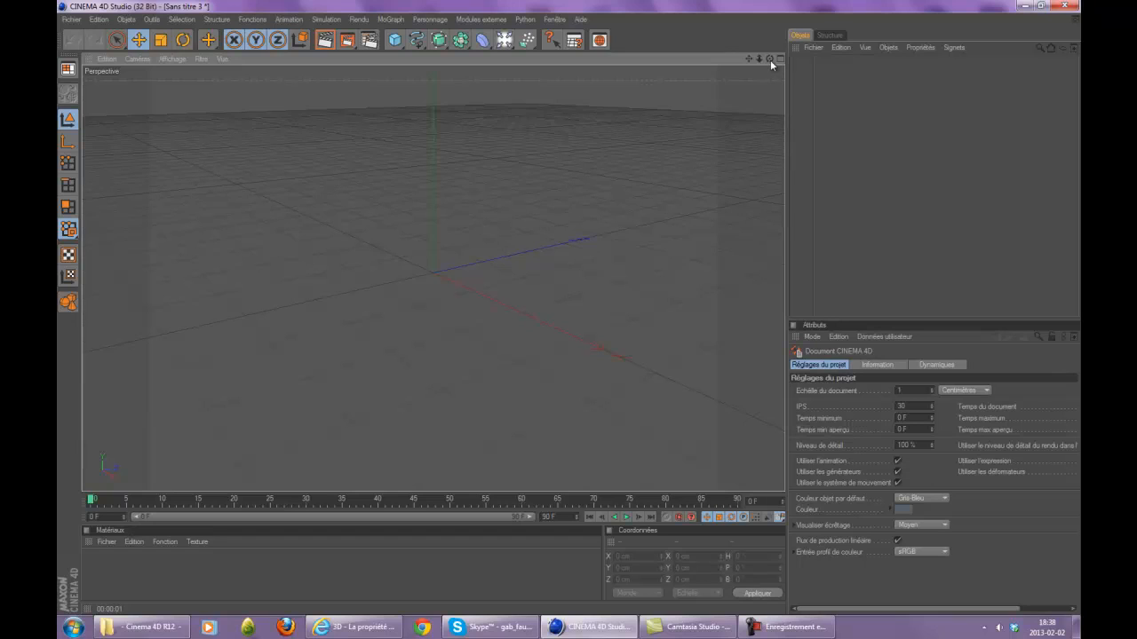
pyautogui.moveTo(770, 60); pyautogui.dragTo(569, 309)
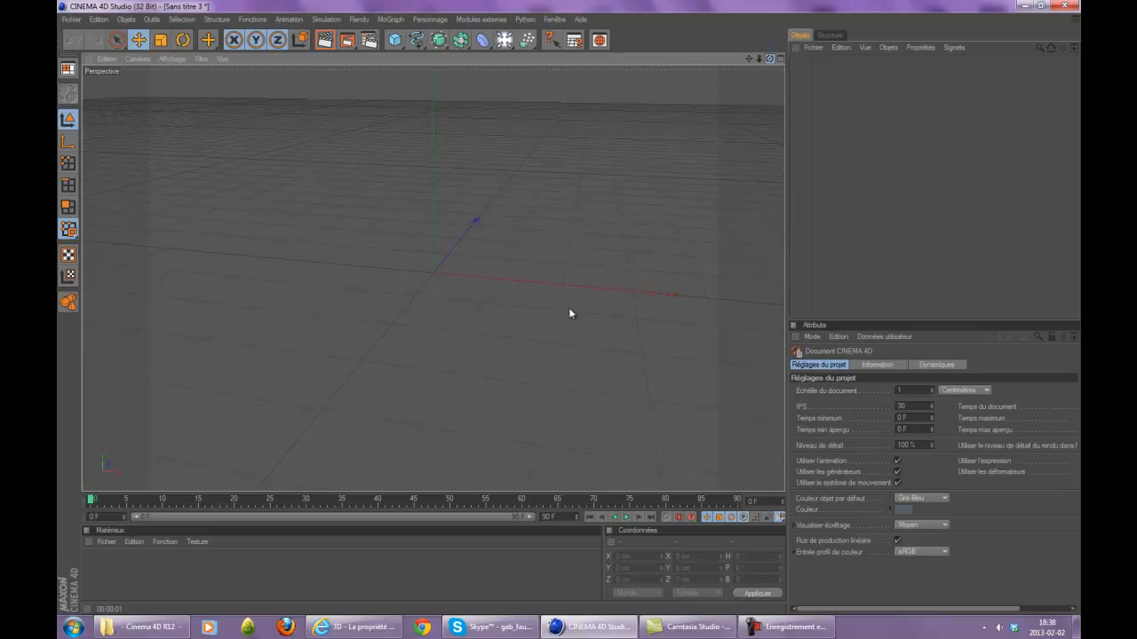
pyautogui.moveTo(770, 64); pyautogui.dragTo(568, 309)
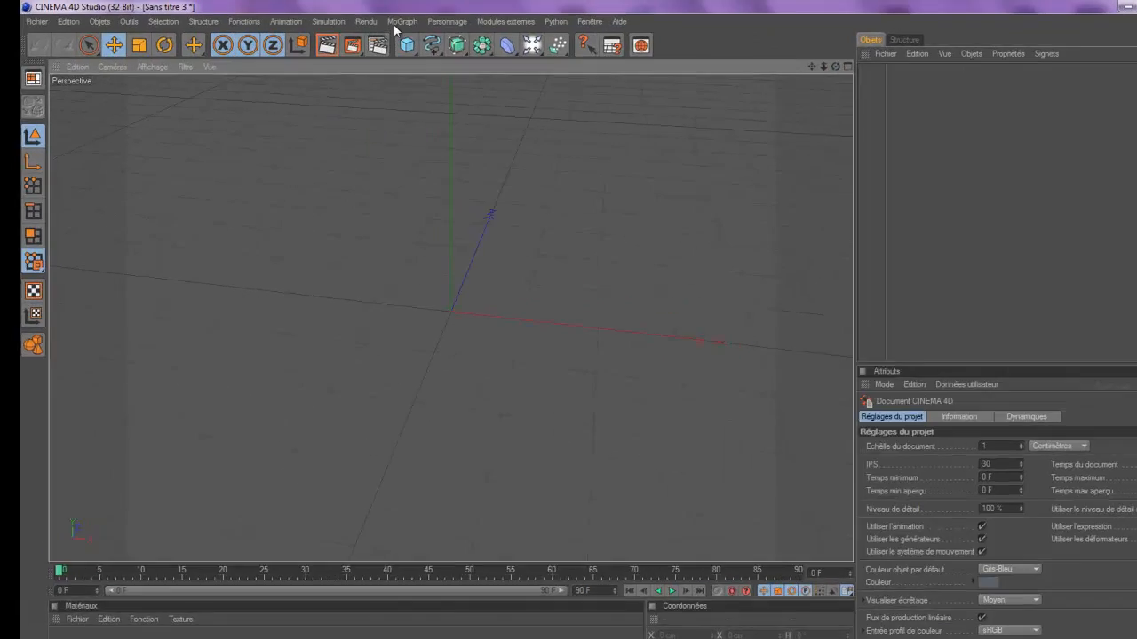
# Step: Add a MoGraph text object (Mo Texte) and set its text to "SkiiTeam TUTO"
pyautogui.click(391, 19)
pyautogui.click(619, 419)
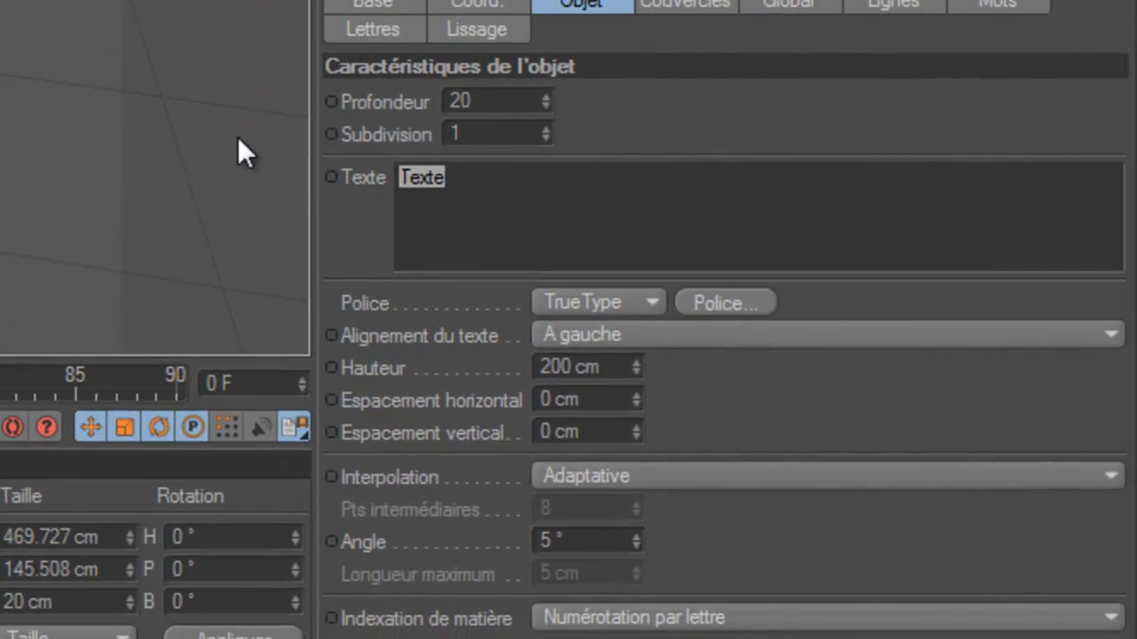
pyautogui.write('Ski')
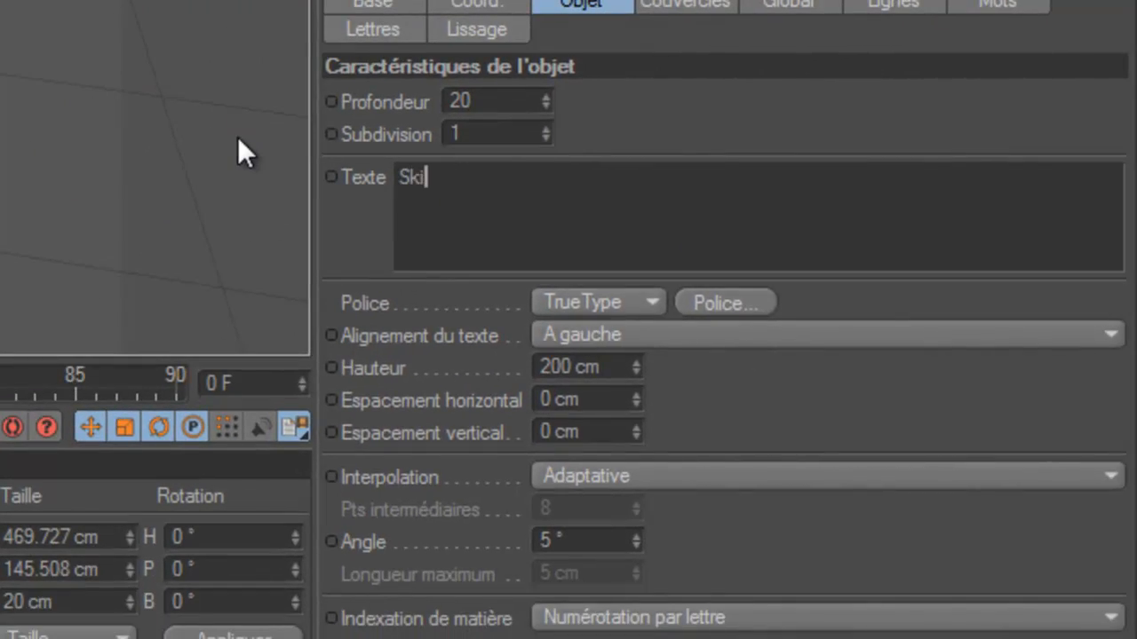
pyautogui.write('iTeam ')
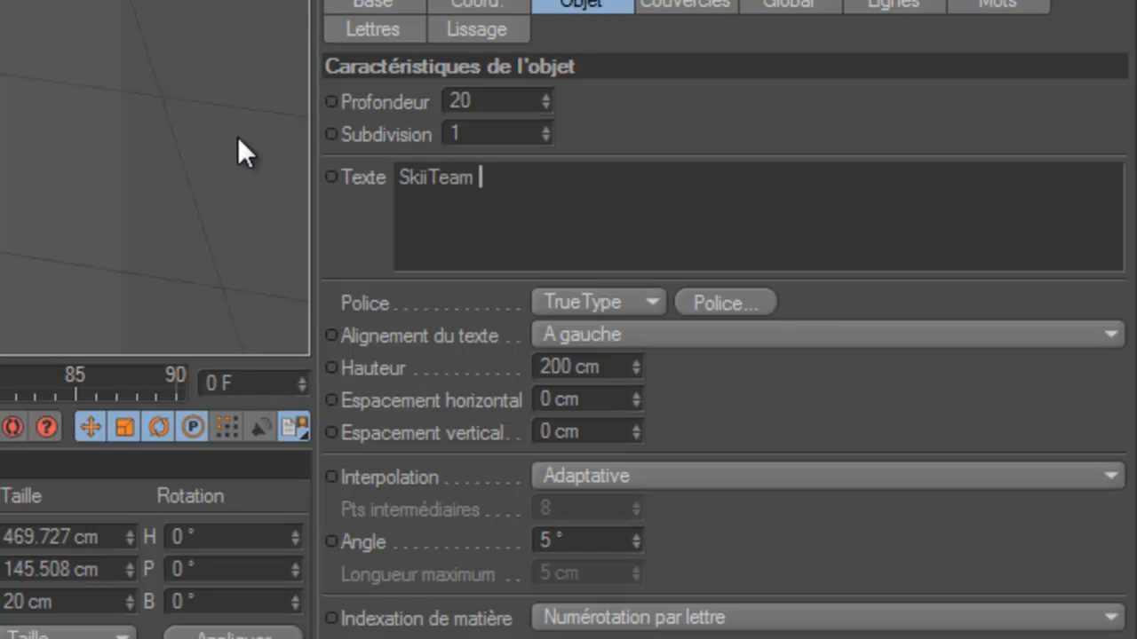
pyautogui.write('TUTO')
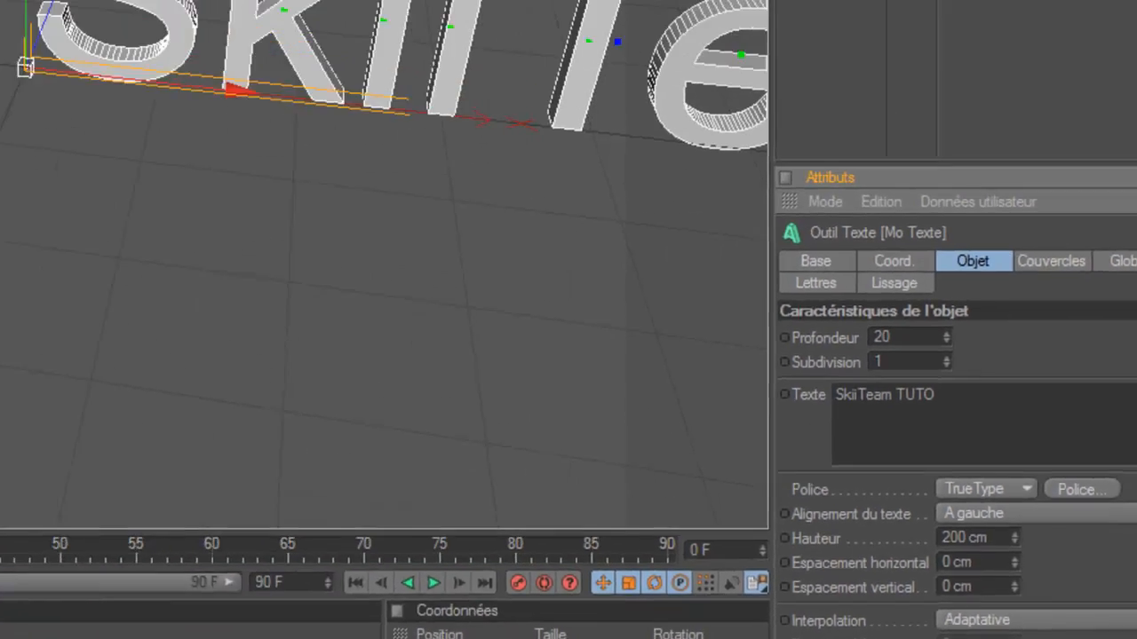
# Step: Set the extrusion depth (Profondeur) of the SkiiTeam TUTO text to 50
pyautogui.scroll(-5, 776, 363)
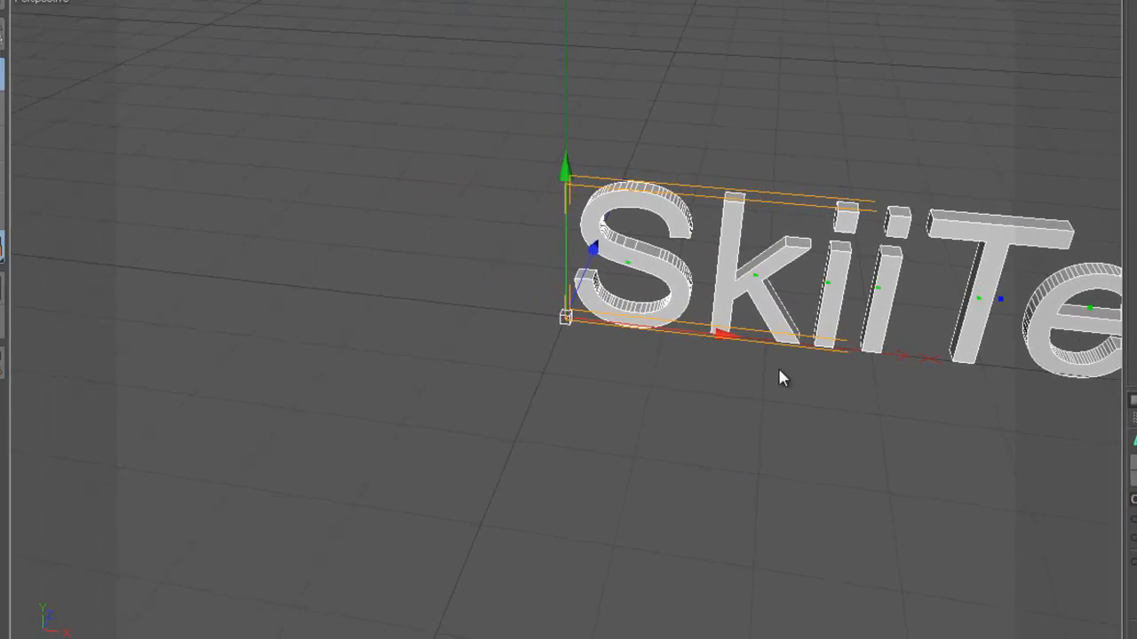
pyautogui.scroll(-3, 912, 461)
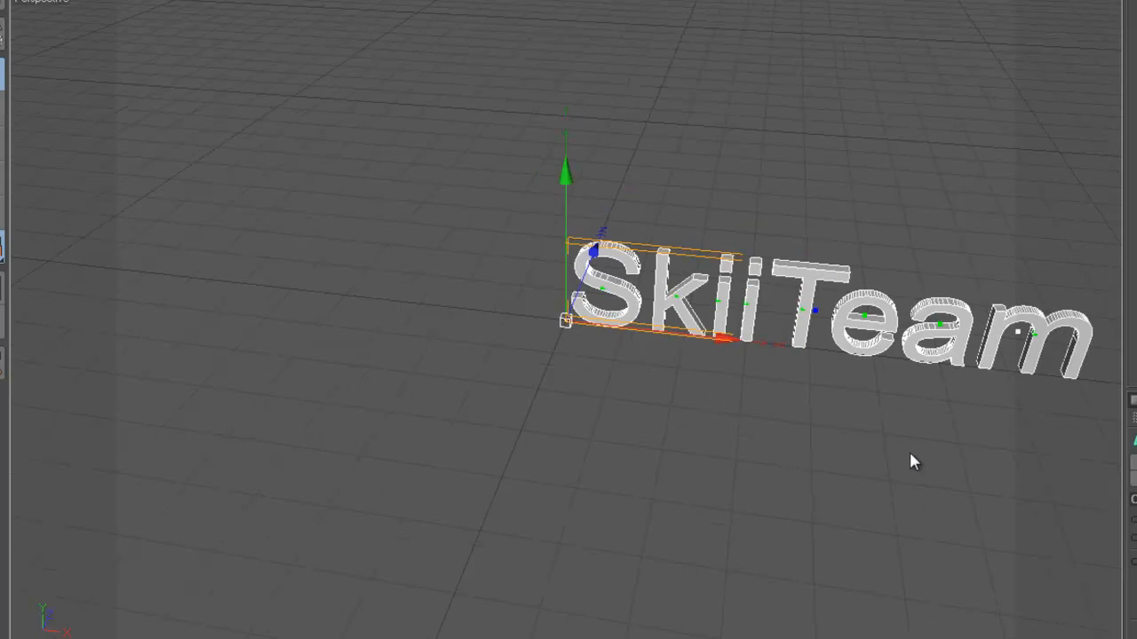
pyautogui.scroll(6, 778, 368)
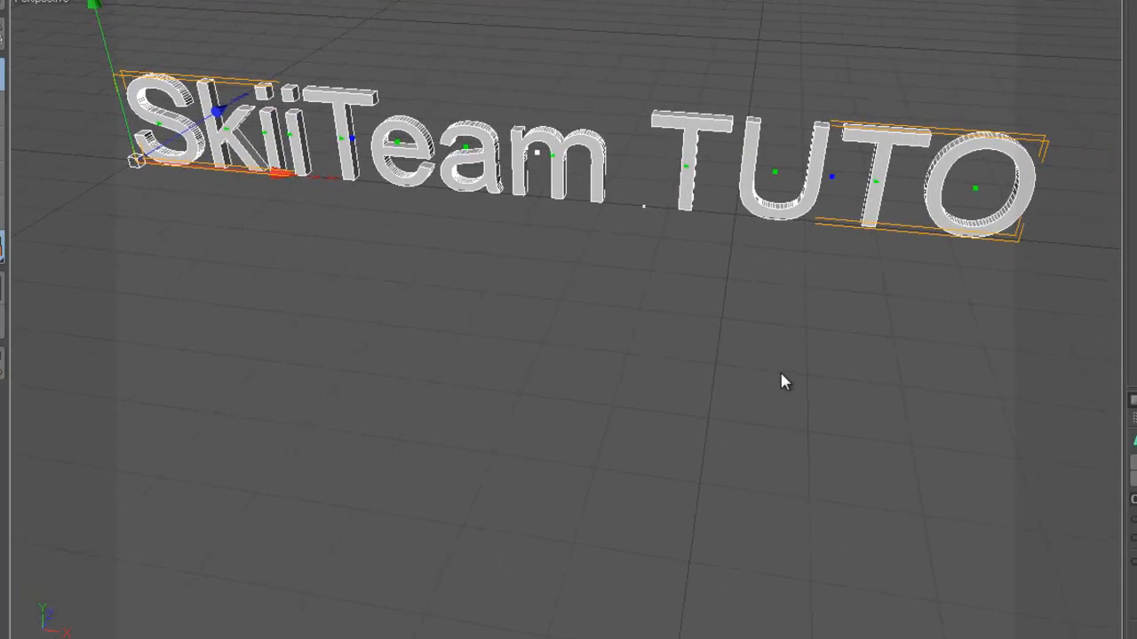
pyautogui.scroll(-5, 998, 182)
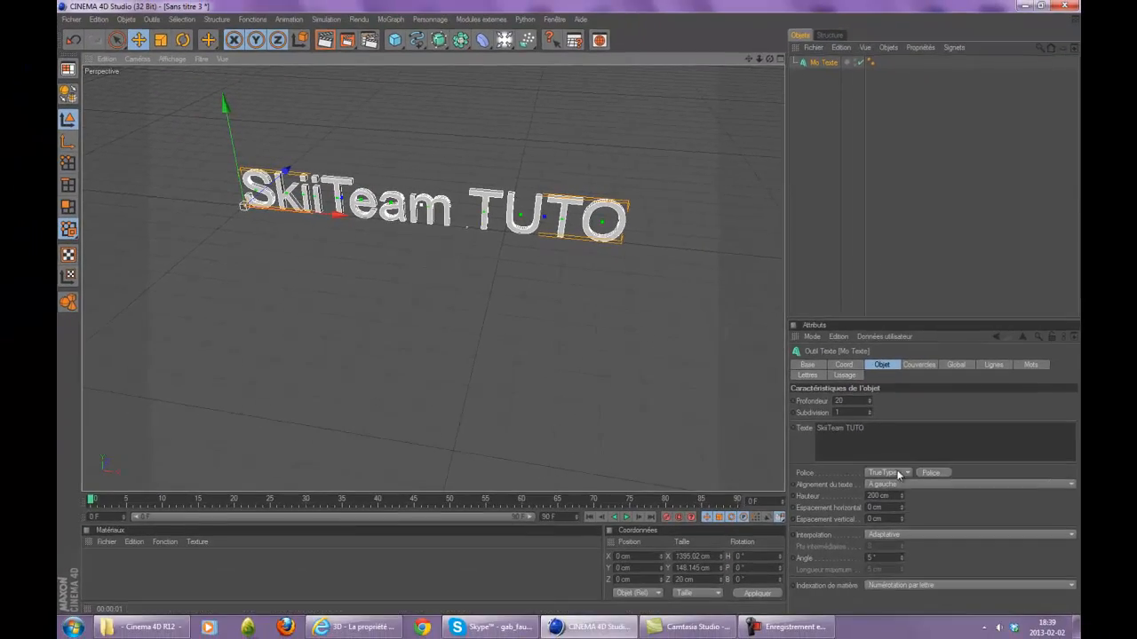
pyautogui.moveTo(1121, 488); pyautogui.dragTo(1046, 483)
pyautogui.write('450')
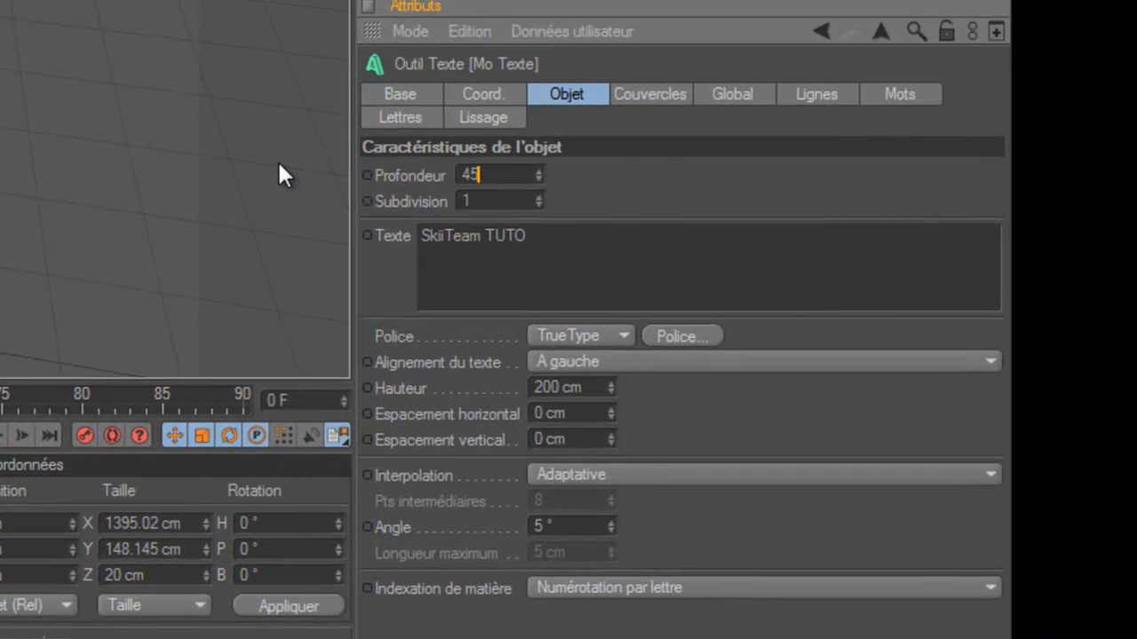
pyautogui.press('BackSpace')
pyautogui.press('BackSpace')
pyautogui.press('BackSpace')
pyautogui.write('50')
pyautogui.press('Return')
# Step: Set both the start (Début) and end (Fin) caps of the text to Couvercle et biseau
pyautogui.click(628, 102)
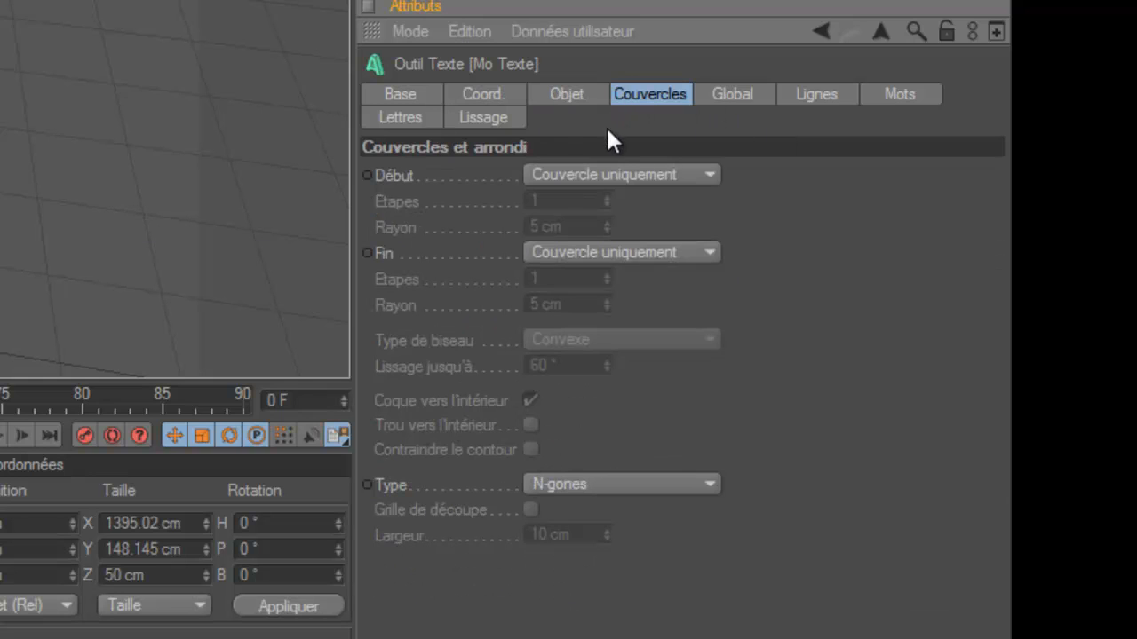
pyautogui.click(603, 174)
pyautogui.click(608, 277)
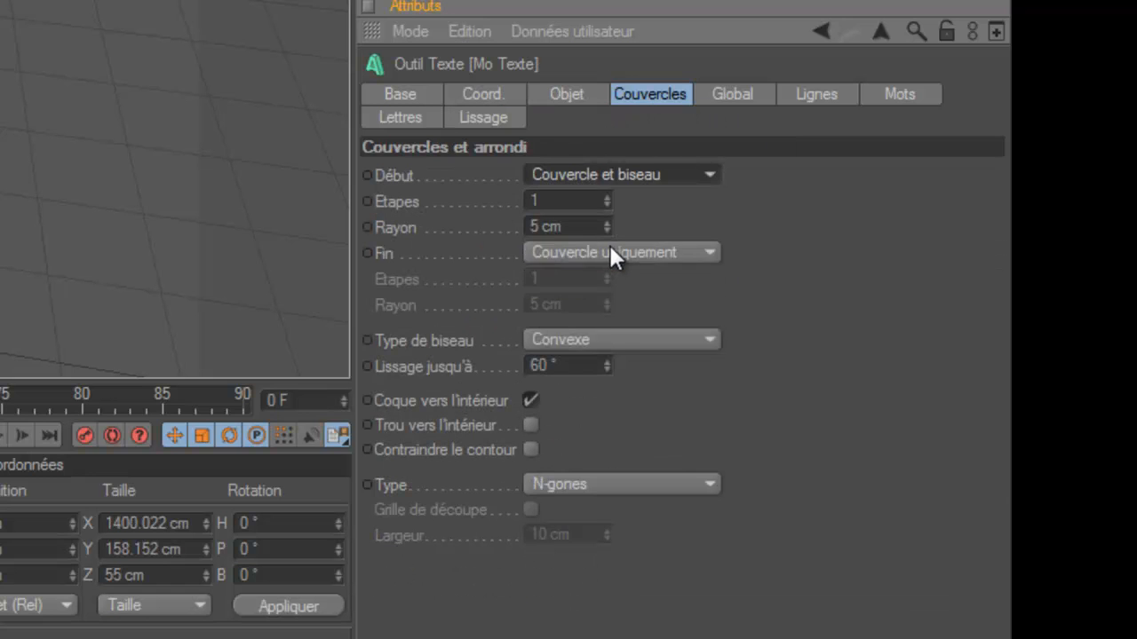
pyautogui.click(608, 252)
pyautogui.click(608, 357)
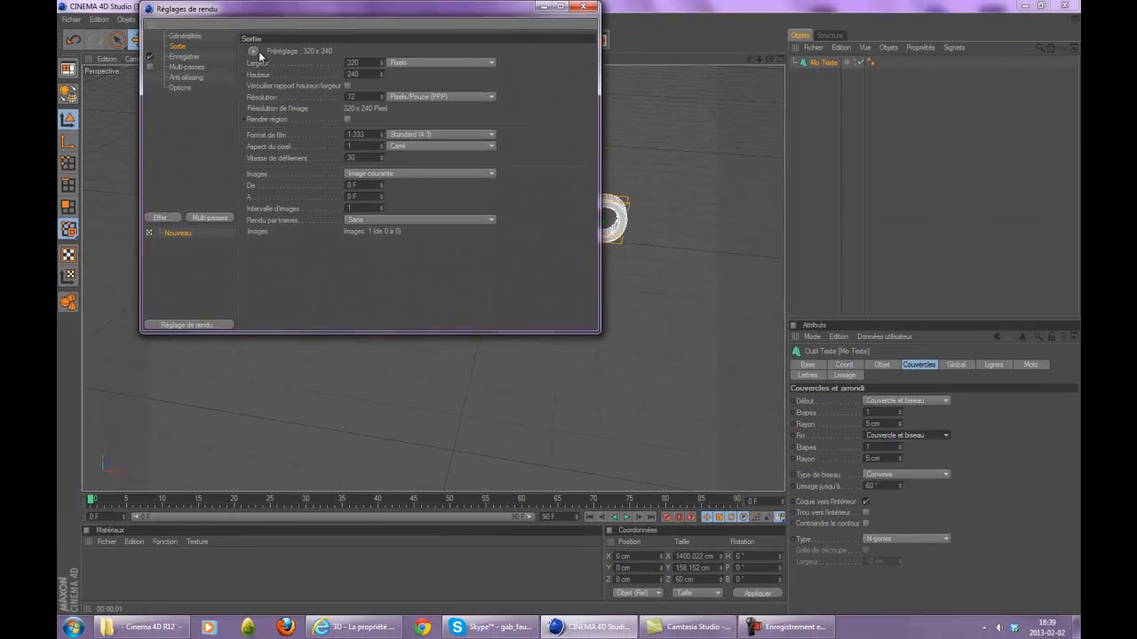
# Step: Apply the Film/Vidéo output preset HDV/HDTV 720 29.97 in the render settings
pyautogui.click(255, 53)
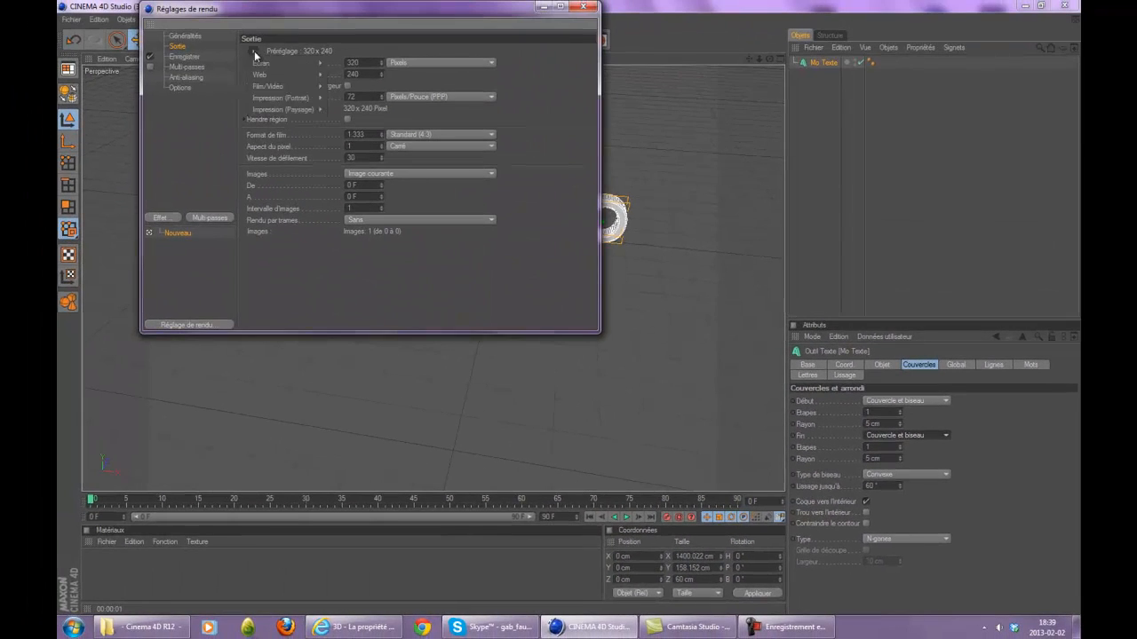
pyautogui.moveTo(303, 109)
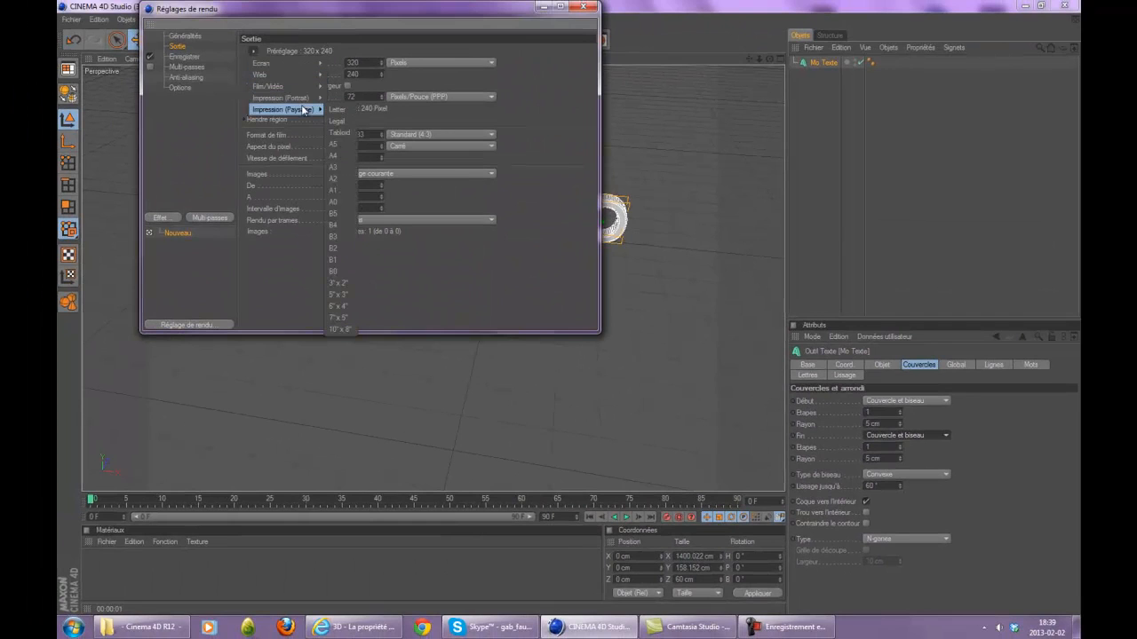
pyautogui.moveTo(289, 84)
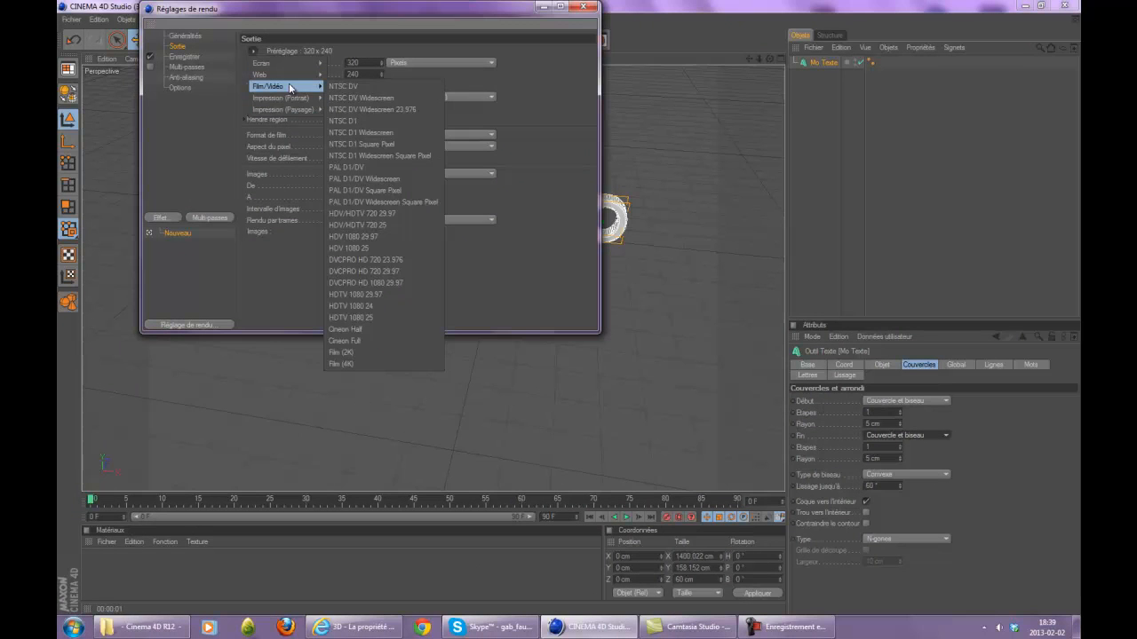
pyautogui.click(376, 213)
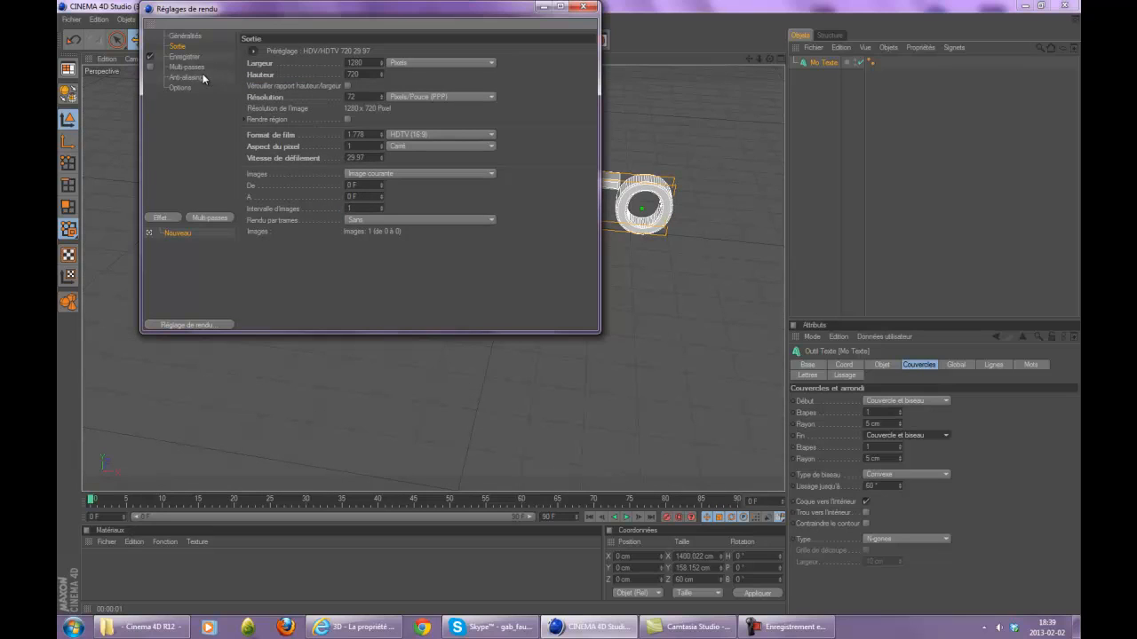
# Step: Set the render's save format to Film AVI
pyautogui.click(185, 57)
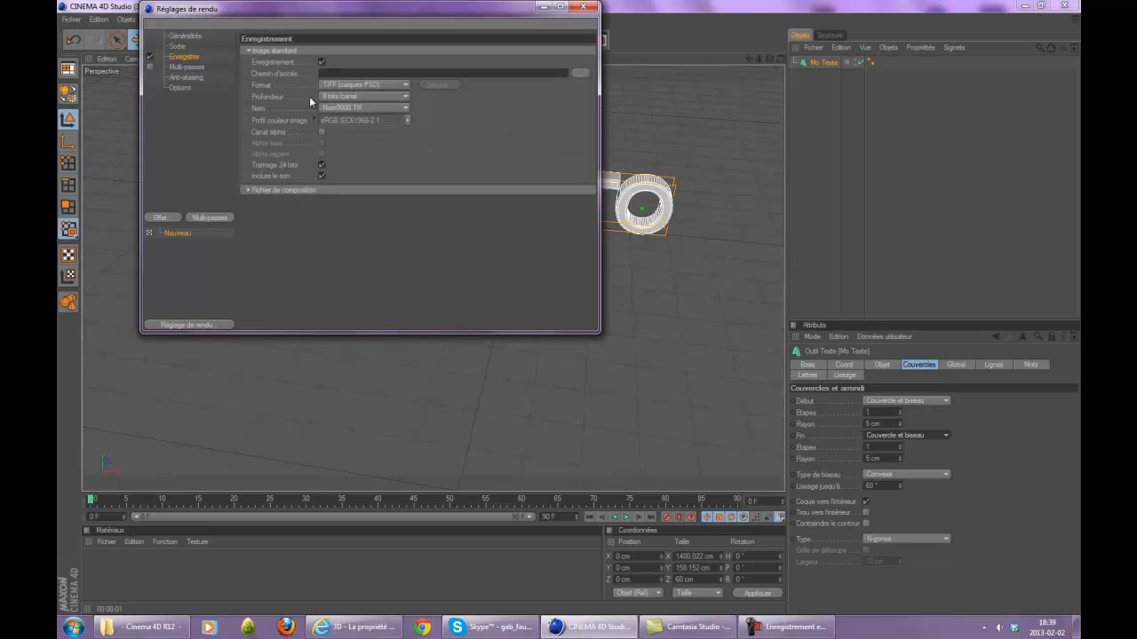
pyautogui.click(380, 86)
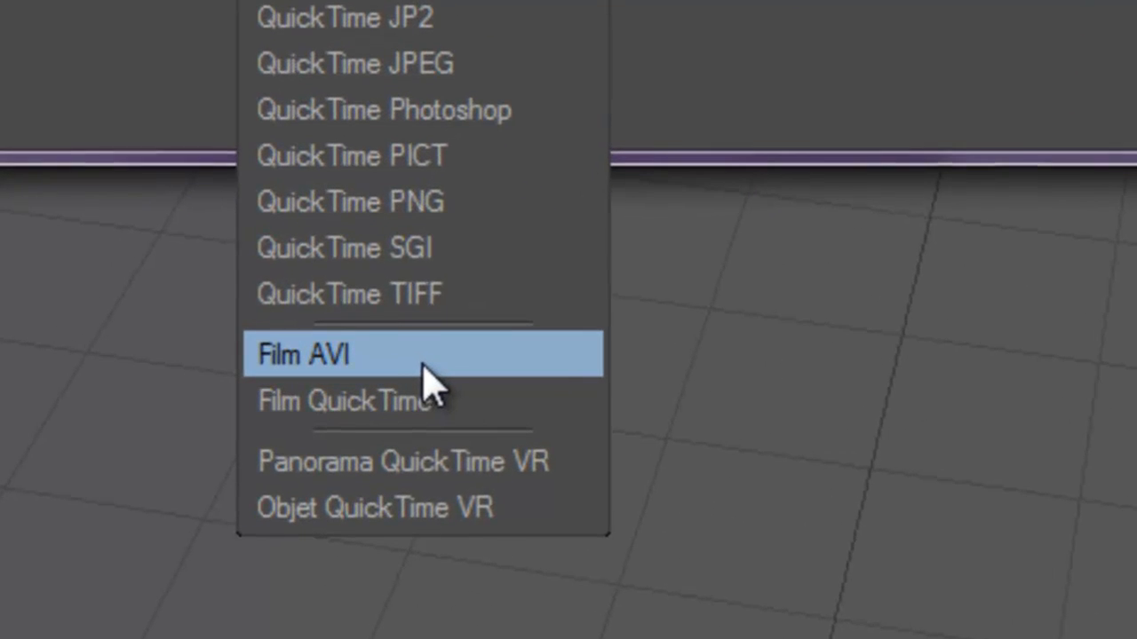
pyautogui.click(423, 364)
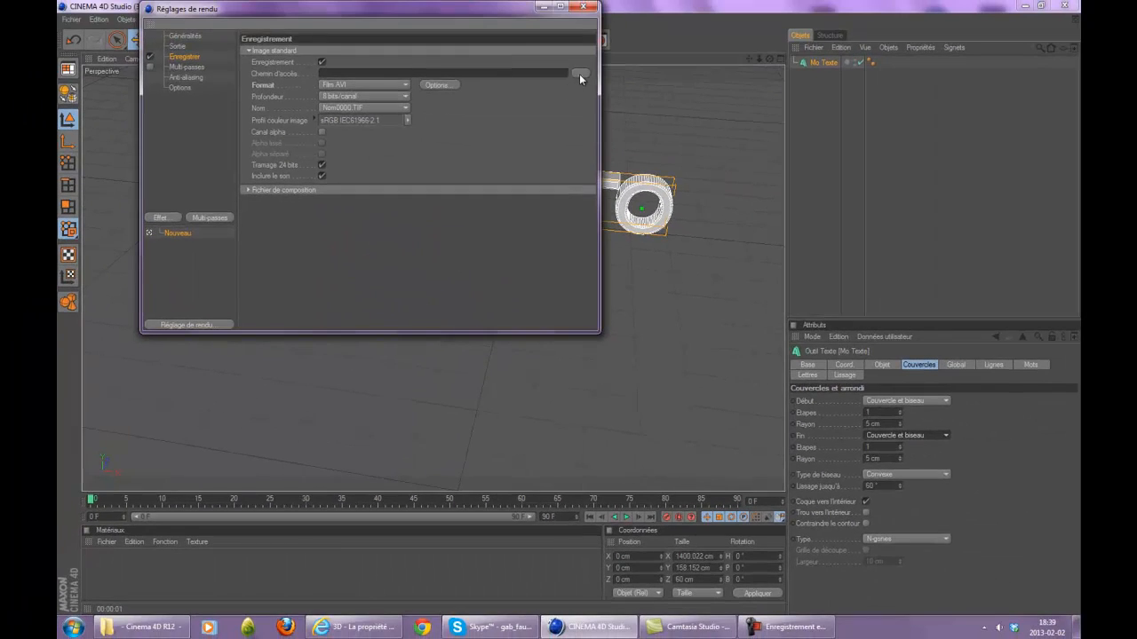
# Step: Set the render's save path to a file named "SkiiTeam TUTO" in the CINEMA 4D folder of the Vidéos library
pyautogui.click(579, 75)
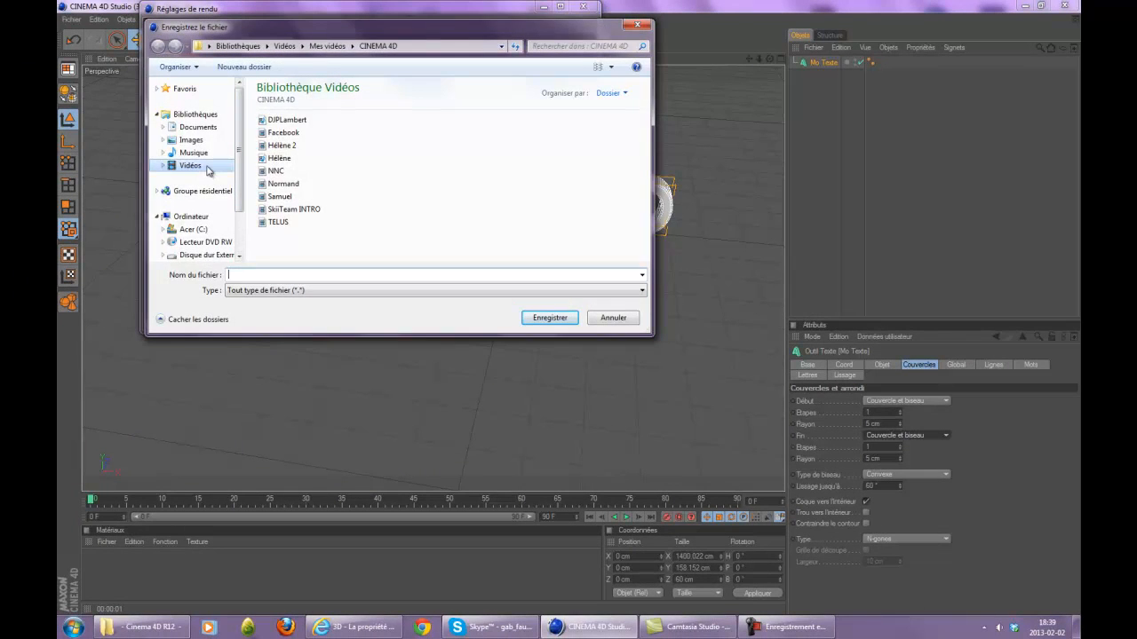
pyautogui.click(190, 166)
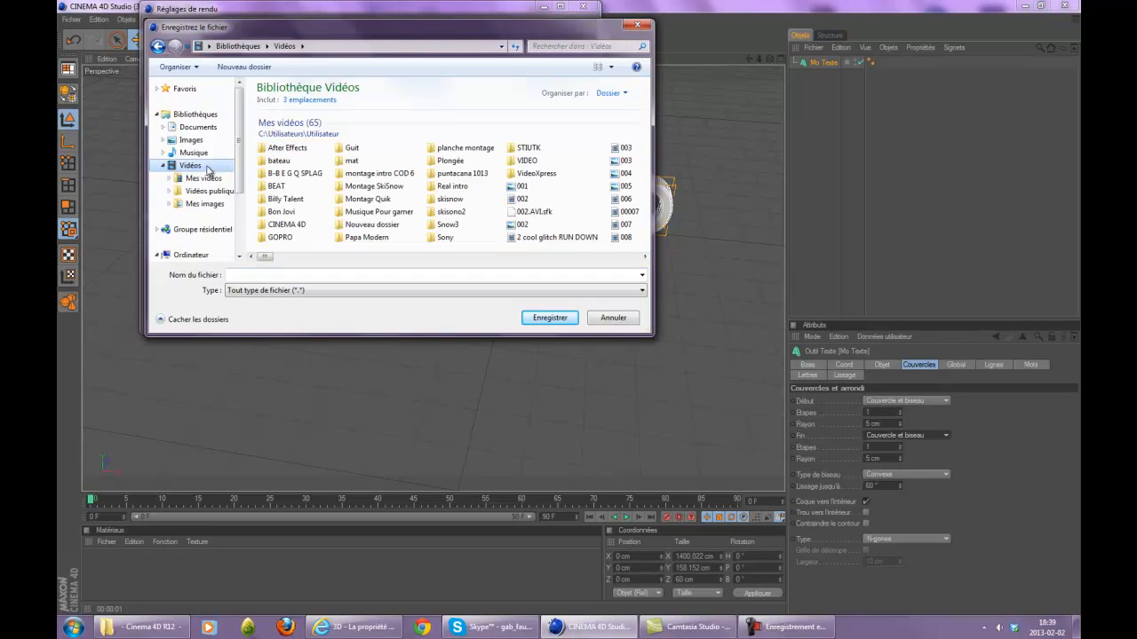
pyautogui.doubleClick(287, 225)
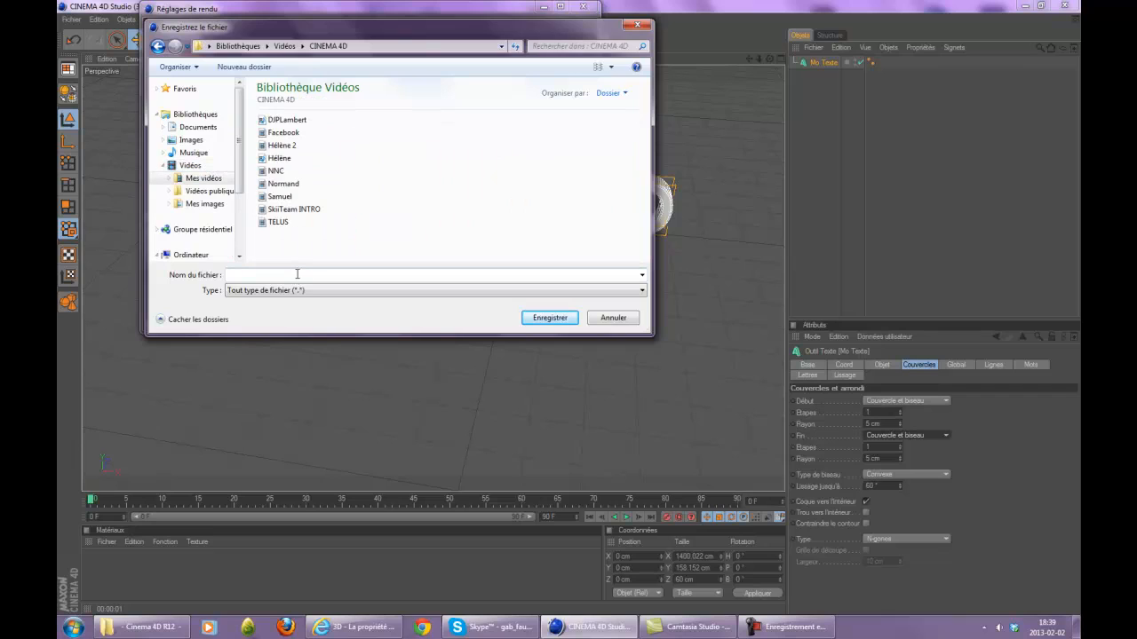
pyautogui.write('Skii')
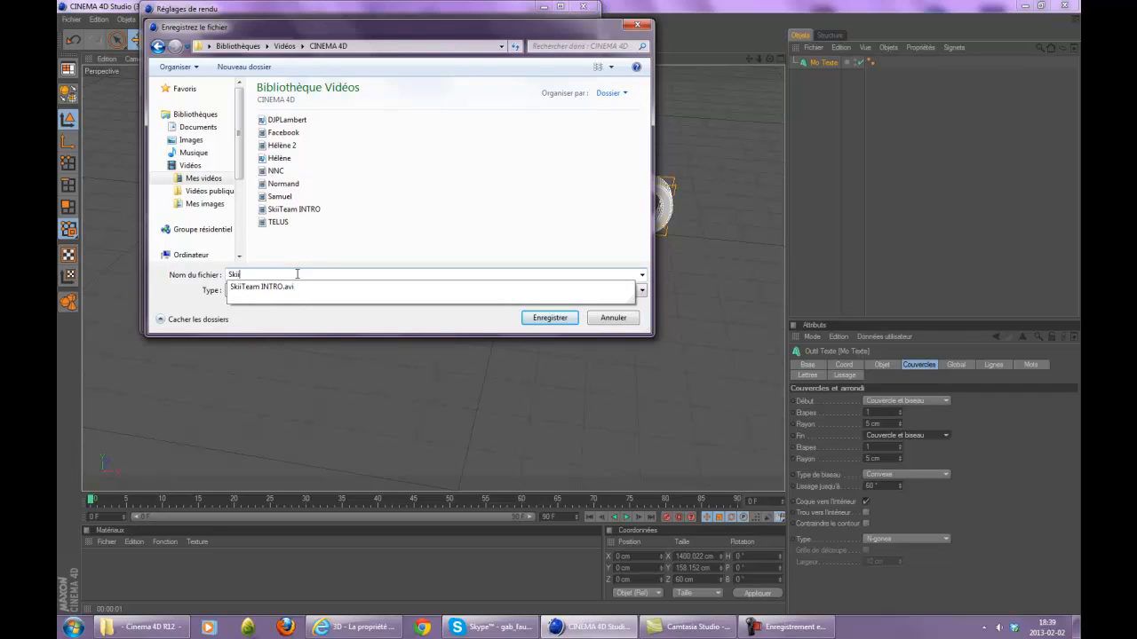
pyautogui.write('Team TU')
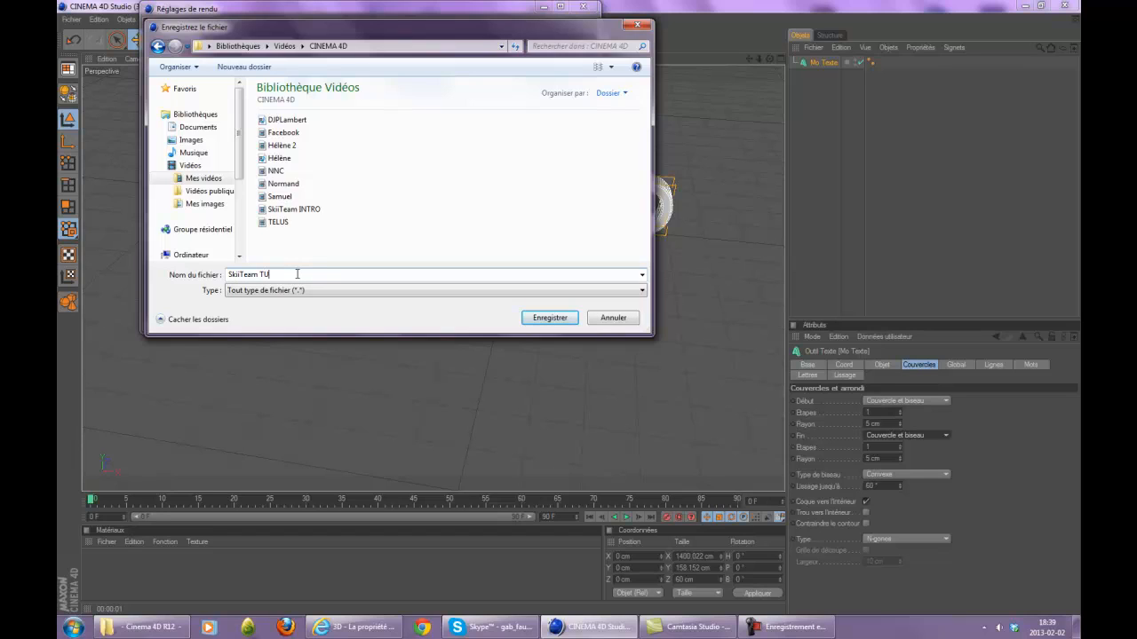
pyautogui.write('TO')
pyautogui.click(558, 321)
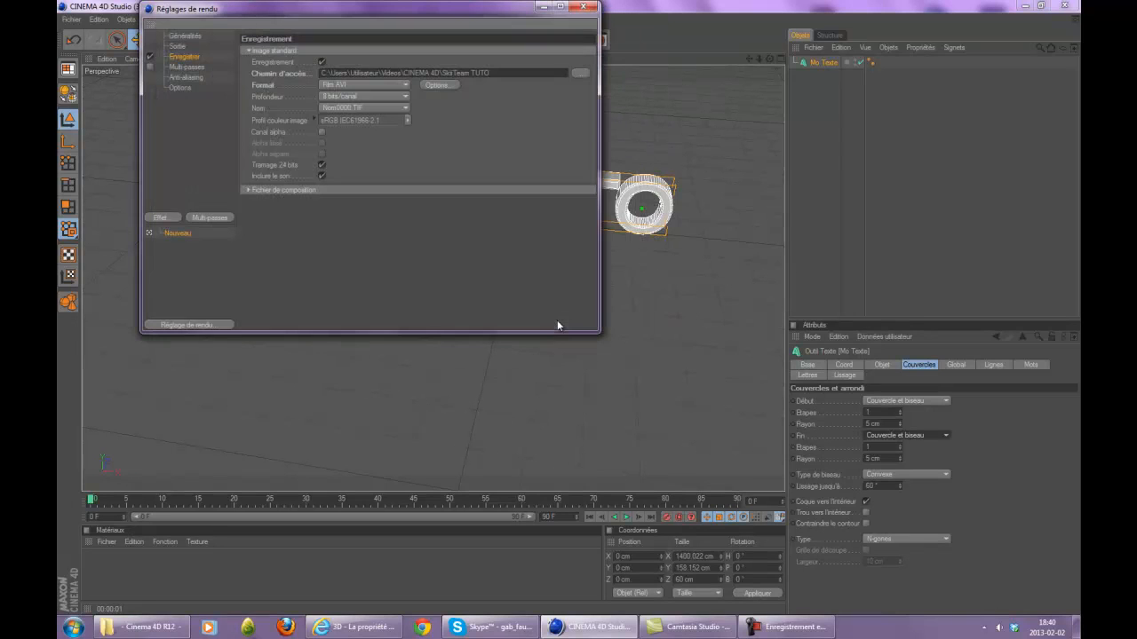
# Step: Set the render's anti-aliasing to Au mieux with a maximum level (Niveau max) of 2x2, and return to the save settings
pyautogui.click(186, 66)
pyautogui.click(186, 78)
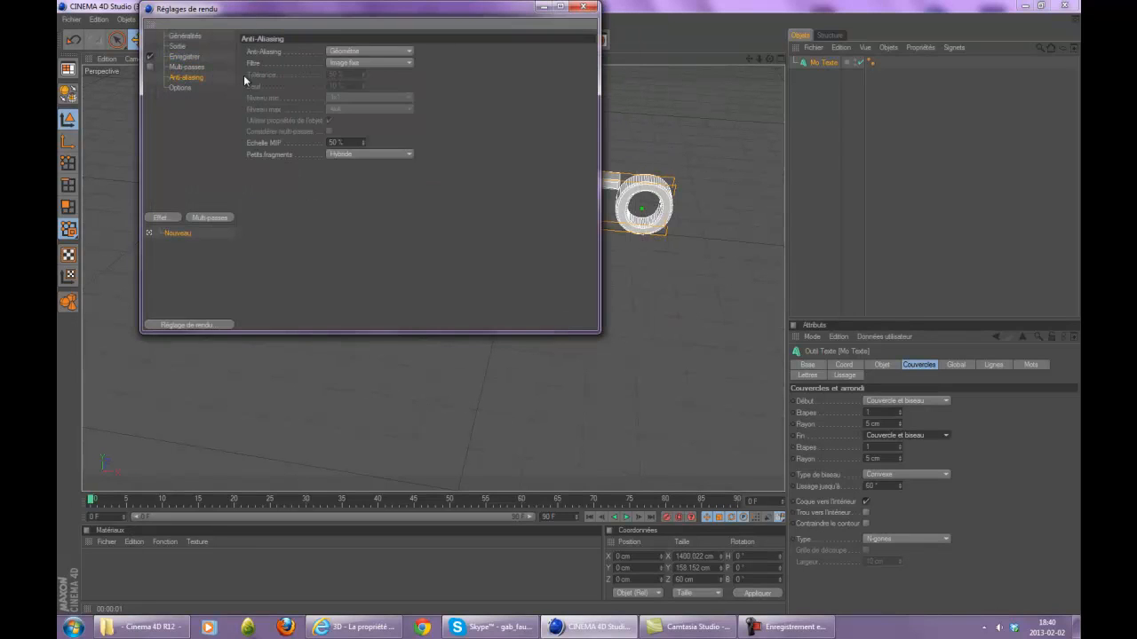
pyautogui.click(375, 51)
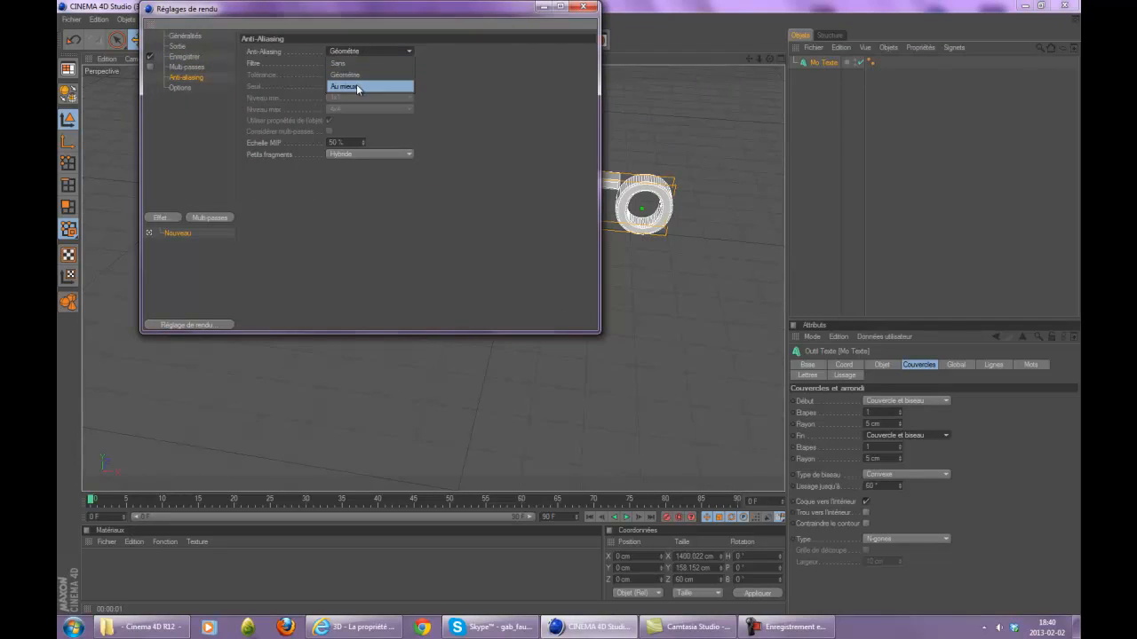
pyautogui.click(355, 87)
pyautogui.click(345, 108)
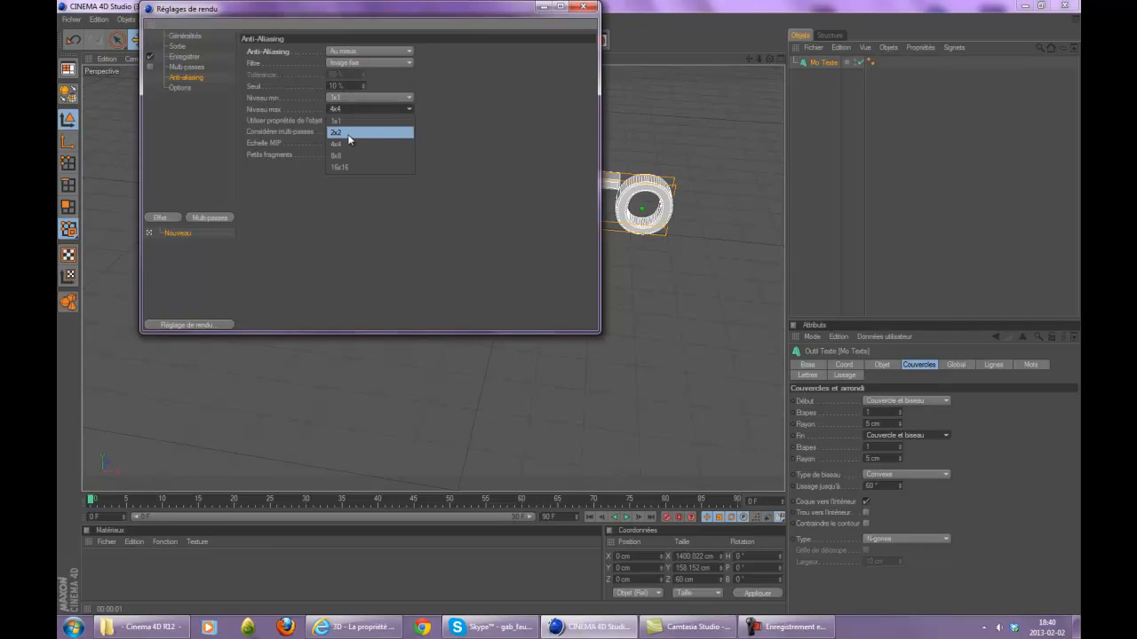
pyautogui.click(348, 133)
pyautogui.click(189, 69)
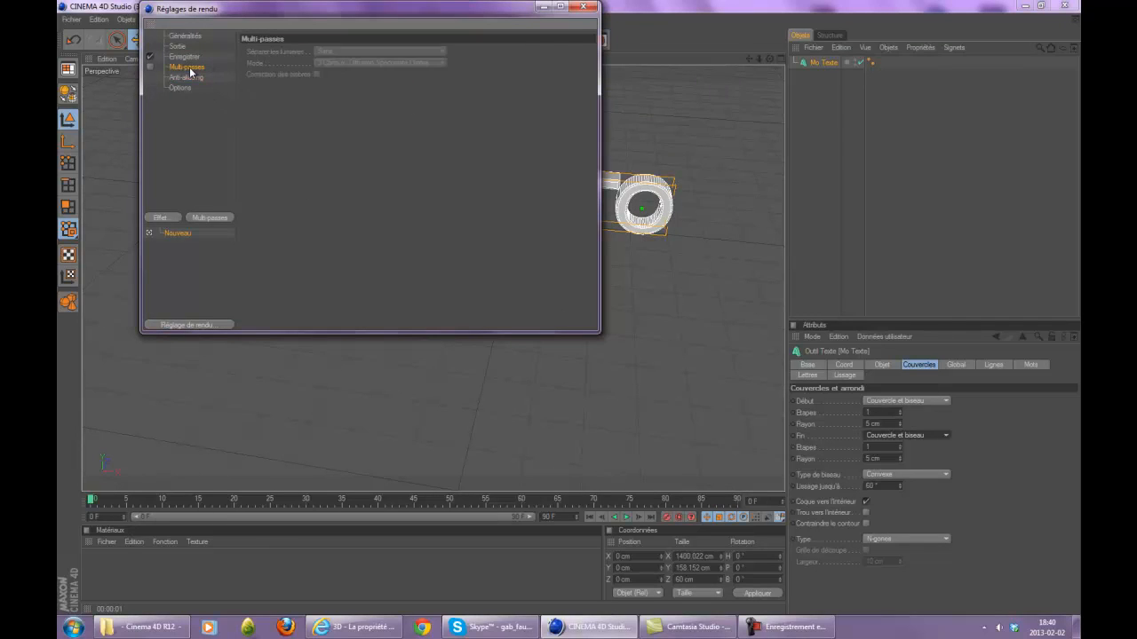
pyautogui.click(185, 57)
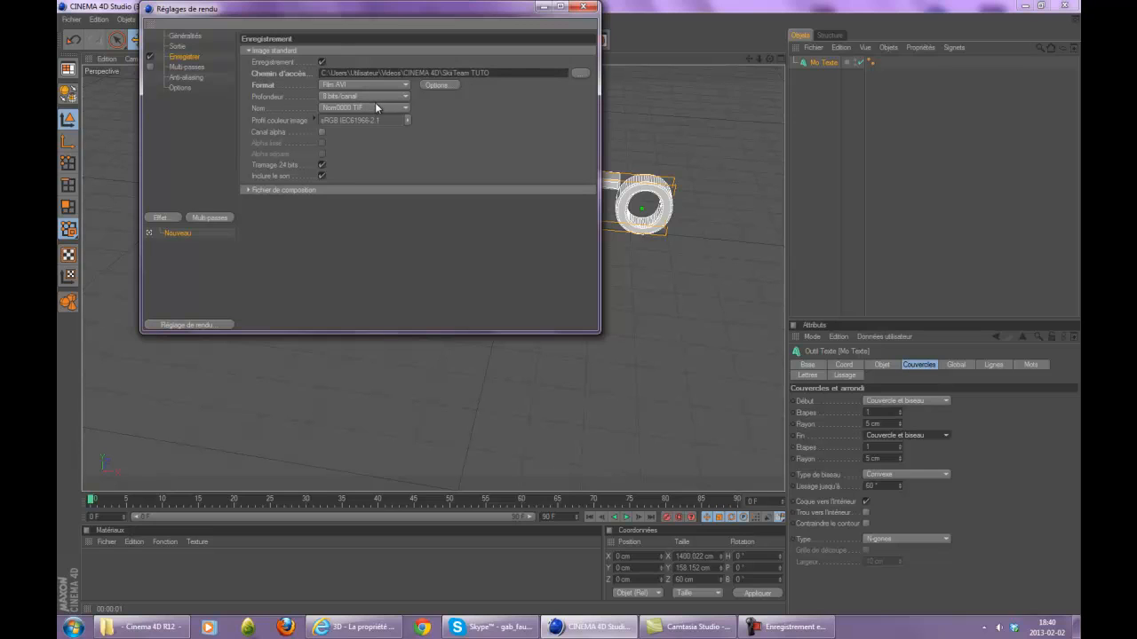
# Step: Set the render output's frame range (Images) to Toutes les images
pyautogui.click(187, 38)
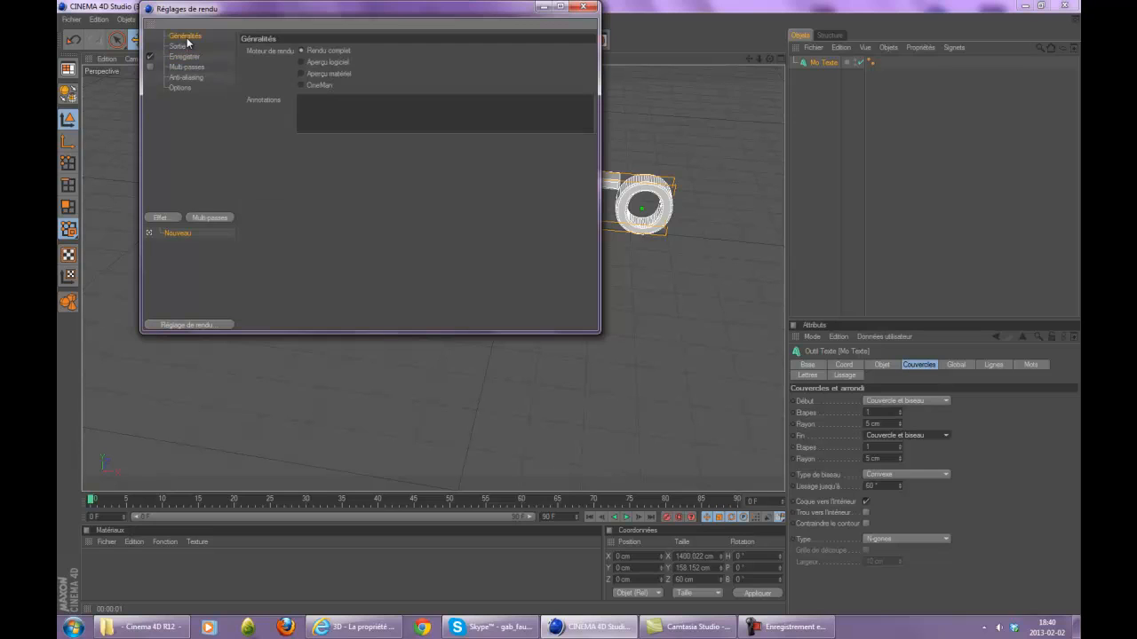
pyautogui.click(181, 46)
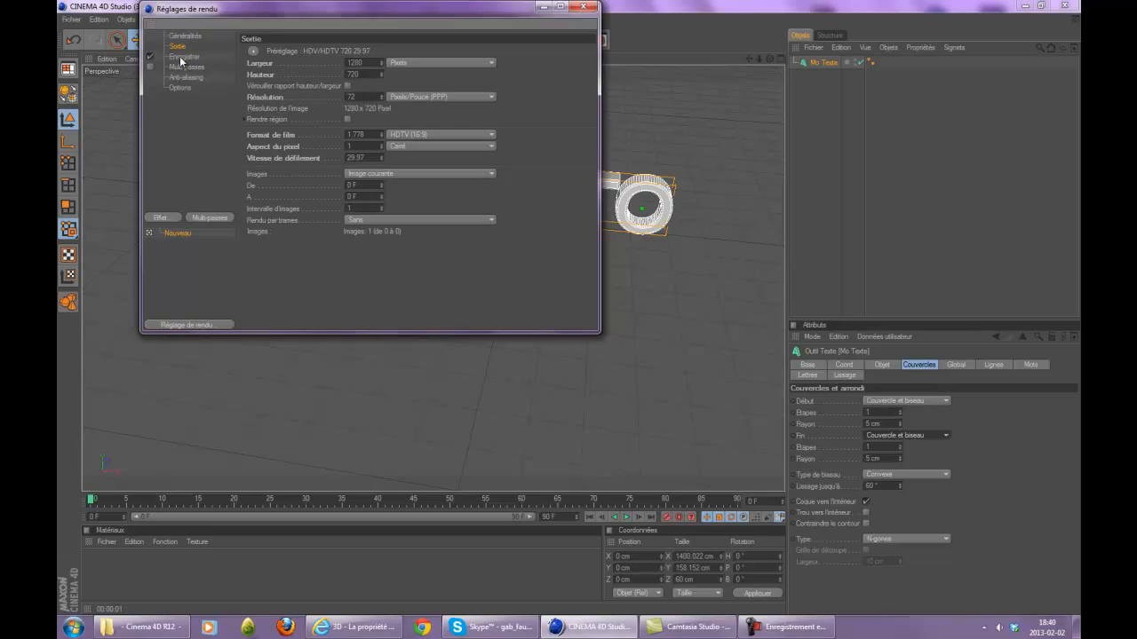
pyautogui.click(389, 174)
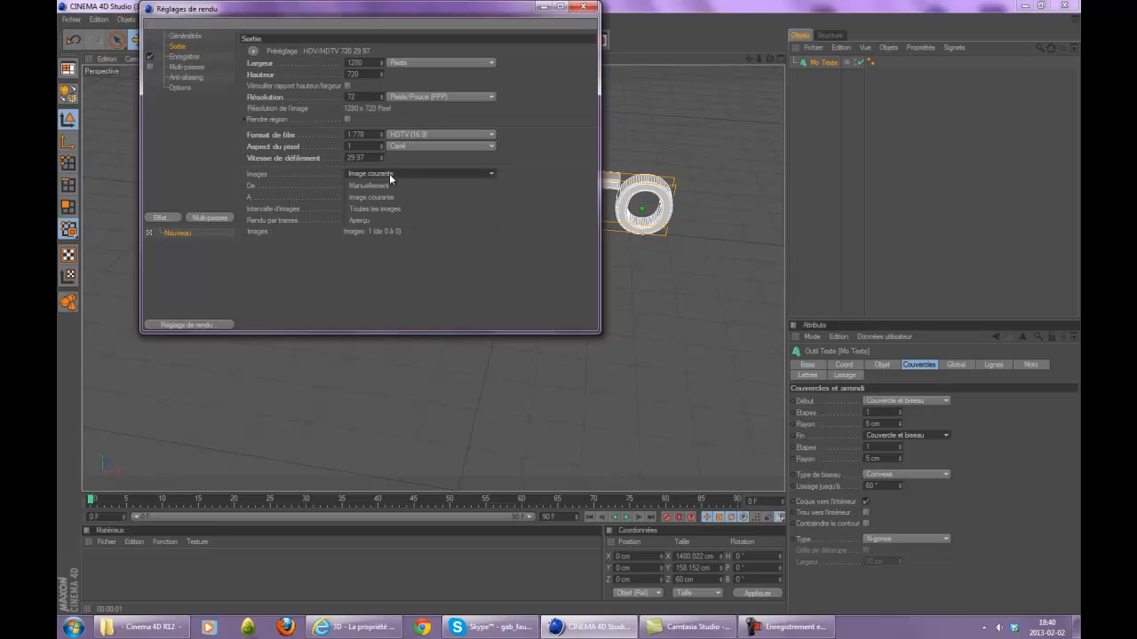
pyautogui.click(385, 208)
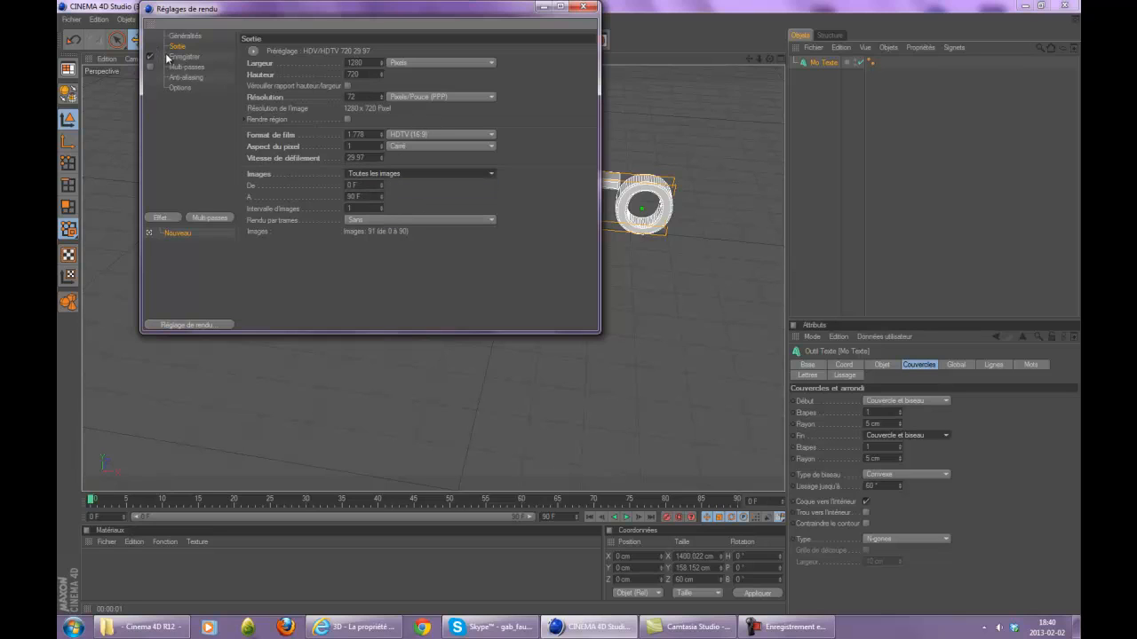
# Step: Review the save, multi-pass and anti-aliasing render settings, keep anti-aliasing on Au mieux, and close the render settings
pyautogui.click(185, 57)
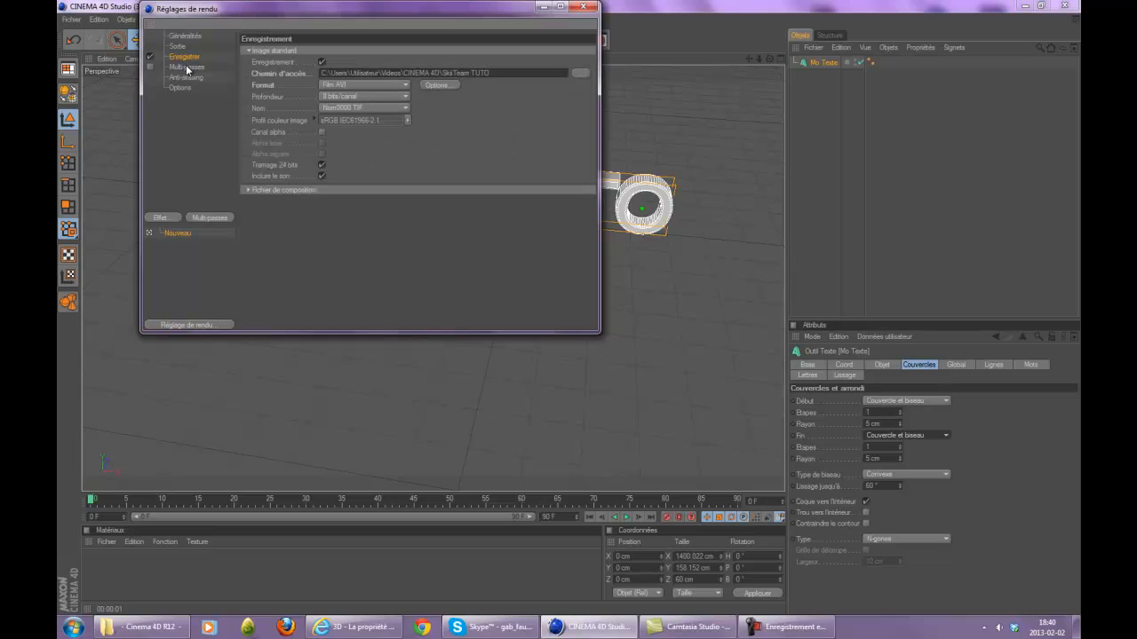
pyautogui.click(187, 68)
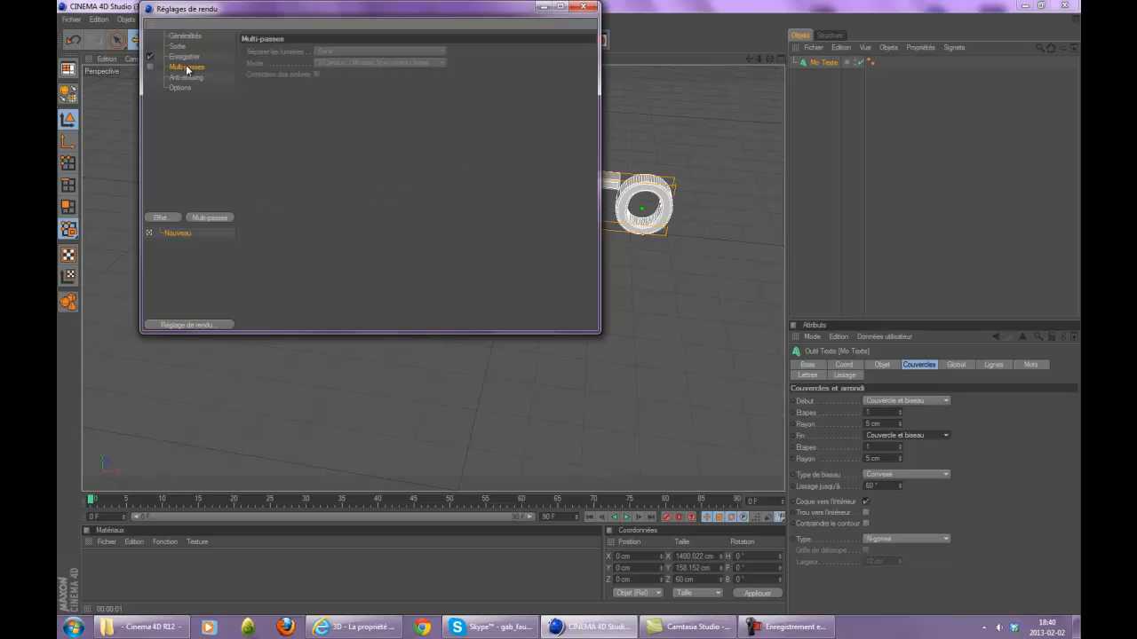
pyautogui.click(188, 78)
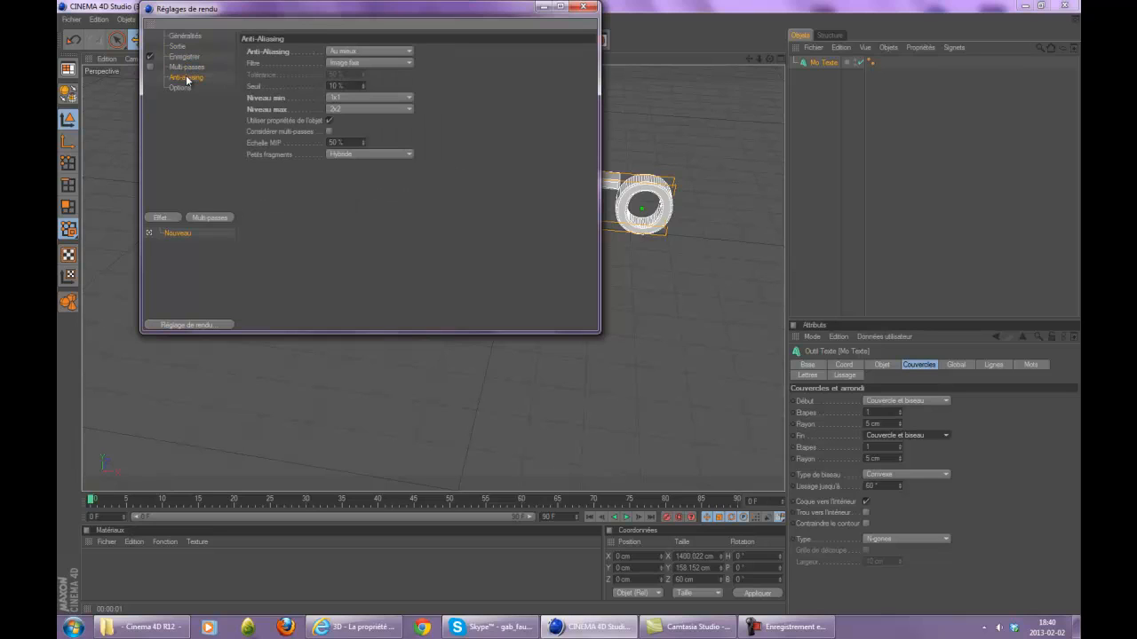
pyautogui.click(367, 52)
pyautogui.click(355, 84)
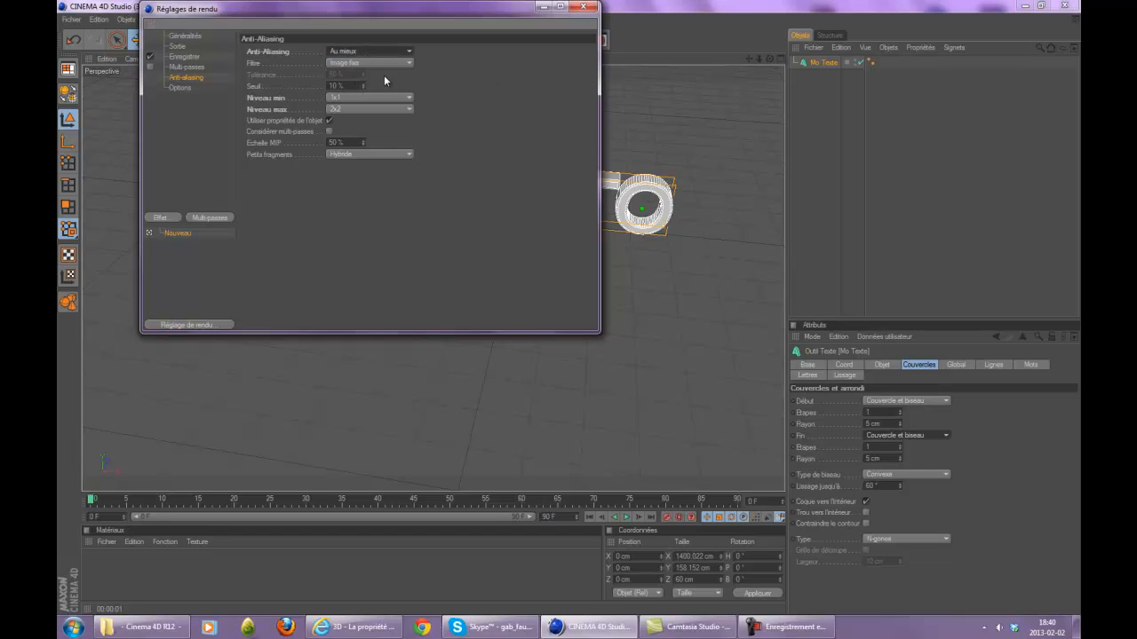
pyautogui.click(584, 7)
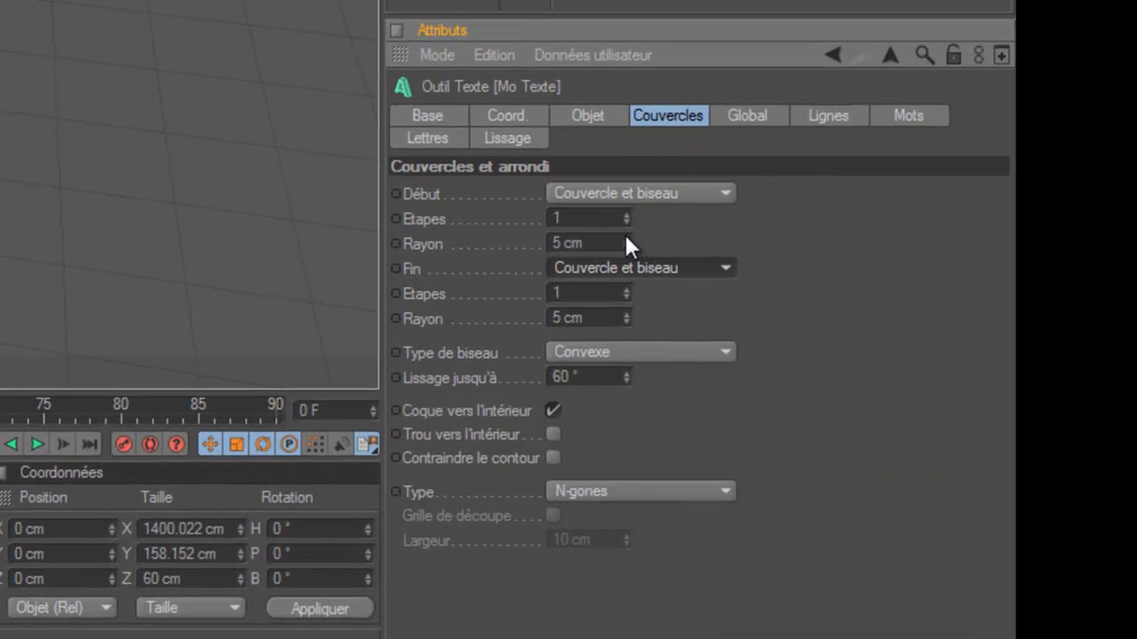
# Step: Set the bevel radius of the text's start cap (Début) to 13 cm
pyautogui.click(625, 240)
pyautogui.click(624, 241)
pyautogui.click(624, 240)
pyautogui.click(624, 241)
pyautogui.click(625, 241)
pyautogui.click(625, 240)
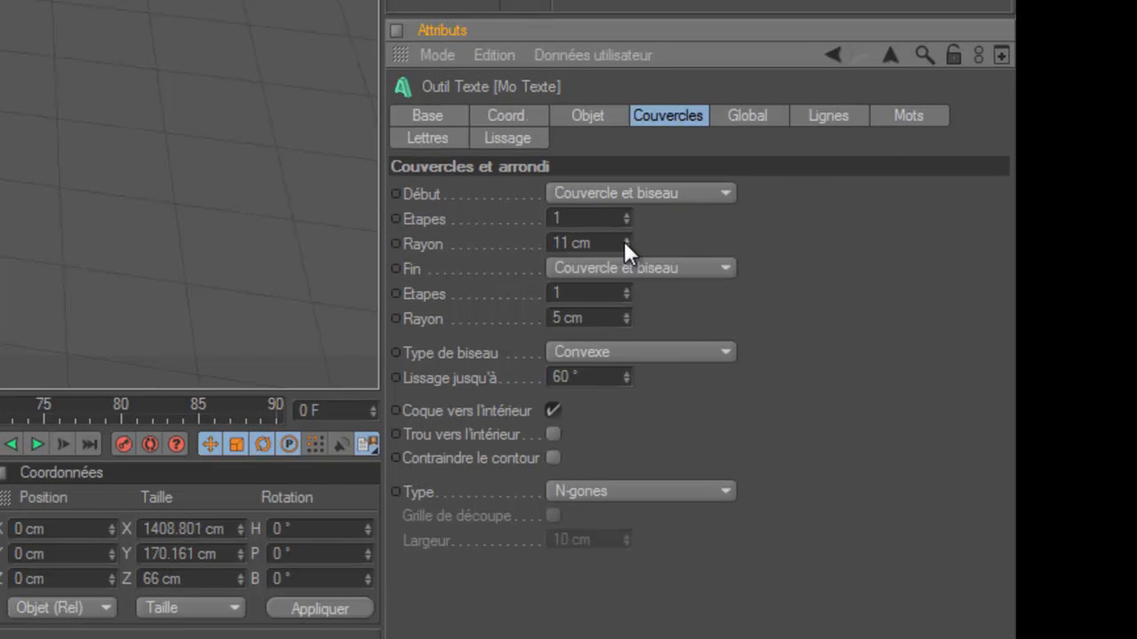
pyautogui.click(624, 240)
pyautogui.click(625, 241)
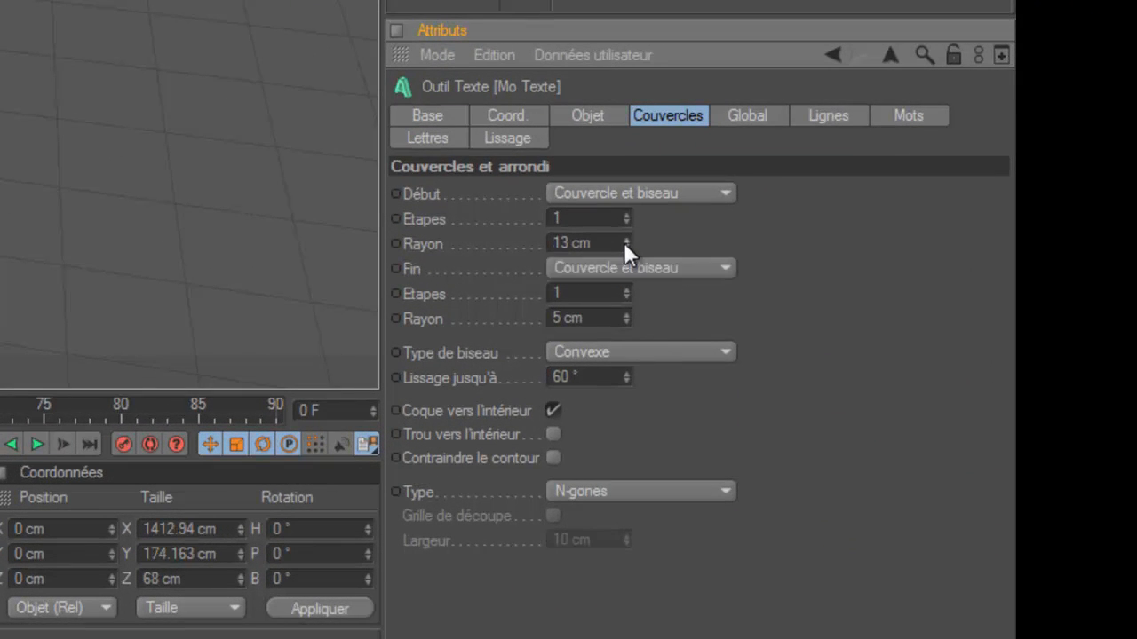
# Step: Set the bevel radius of the text's end cap (Fin) to 13 cm, matching the start cap
pyautogui.click(625, 314)
pyautogui.click(624, 314)
pyautogui.click(625, 315)
pyautogui.click(624, 315)
pyautogui.click(625, 314)
pyautogui.click(624, 314)
pyautogui.click(625, 314)
pyautogui.click(624, 314)
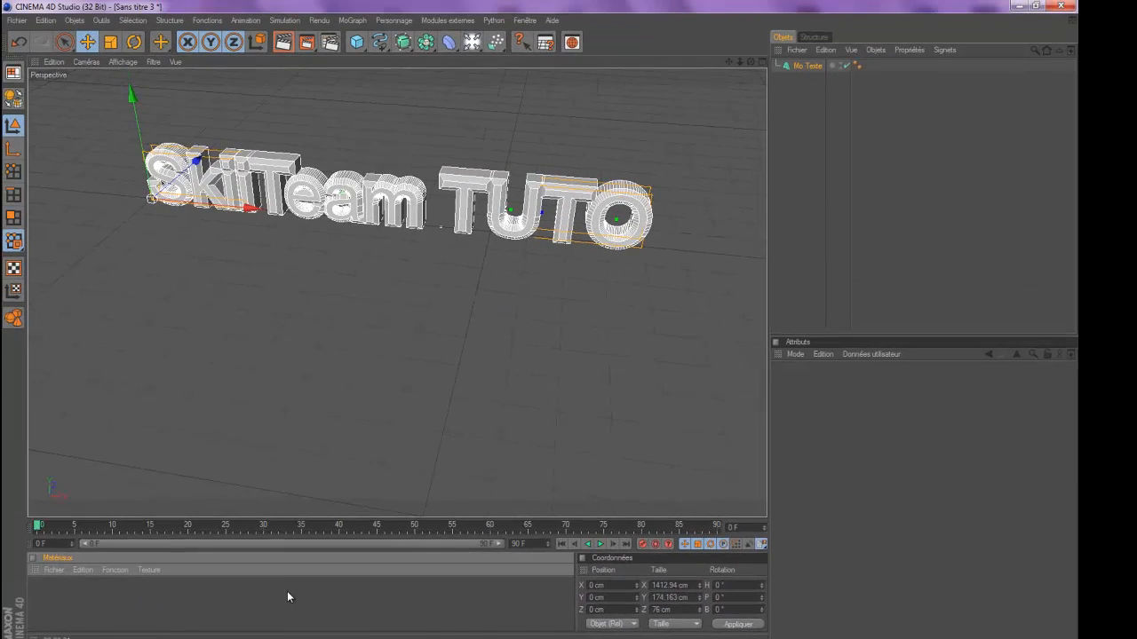
# Step: Create a new material and open it for editing
pyautogui.doubleClick(287, 590)
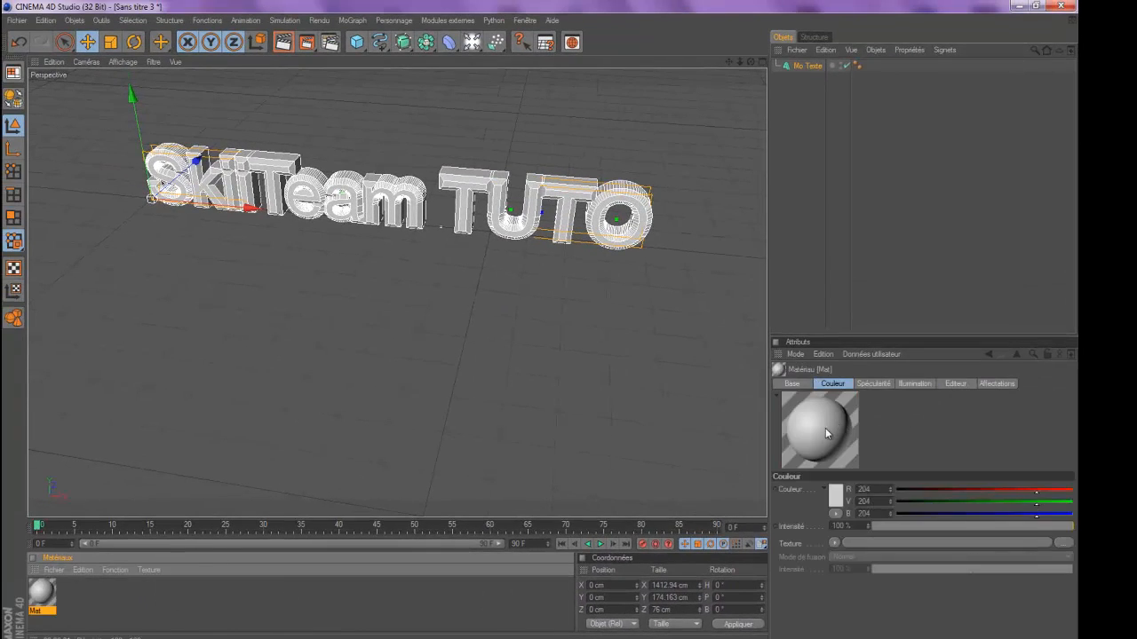
pyautogui.doubleClick(41, 592)
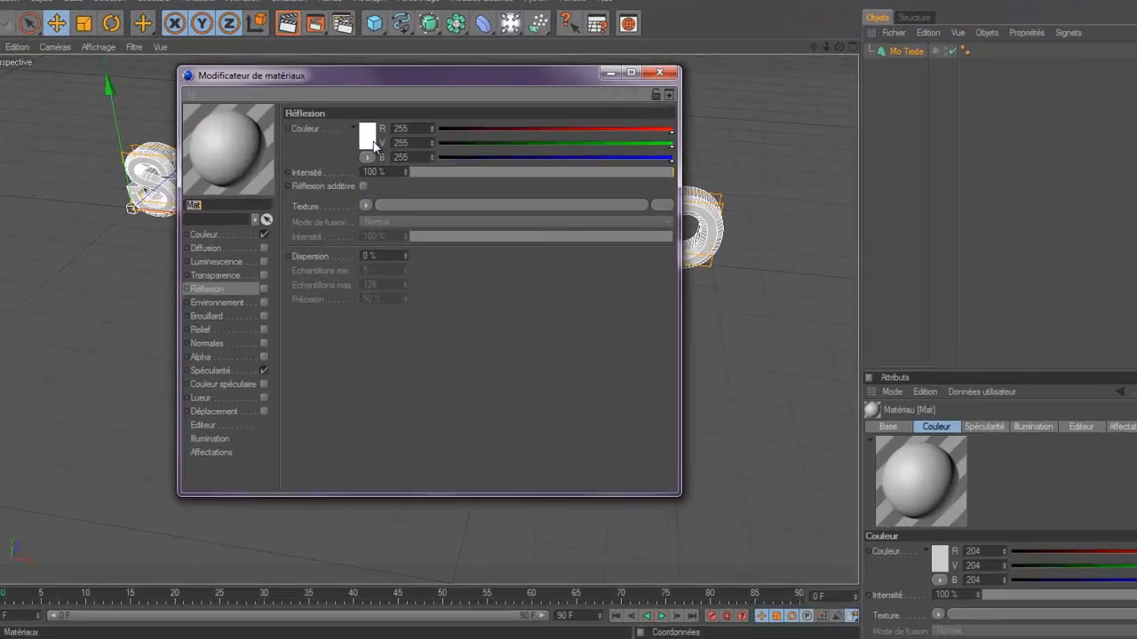
# Step: Set the new material's reflection colour to black
pyautogui.click(352, 140)
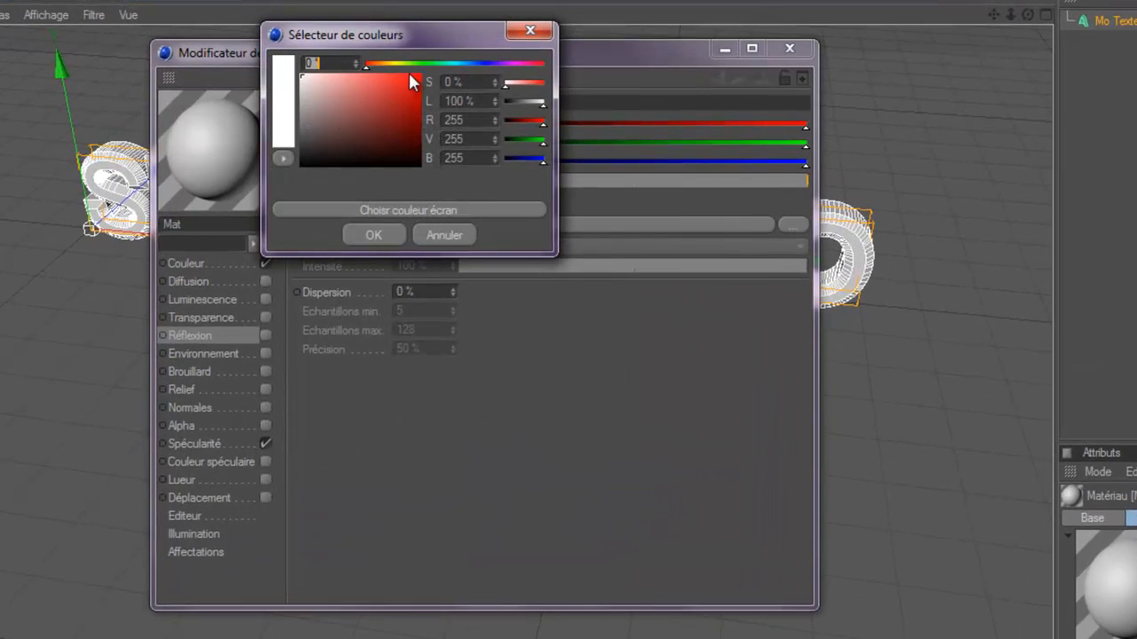
pyautogui.click(389, 64)
pyautogui.click(421, 165)
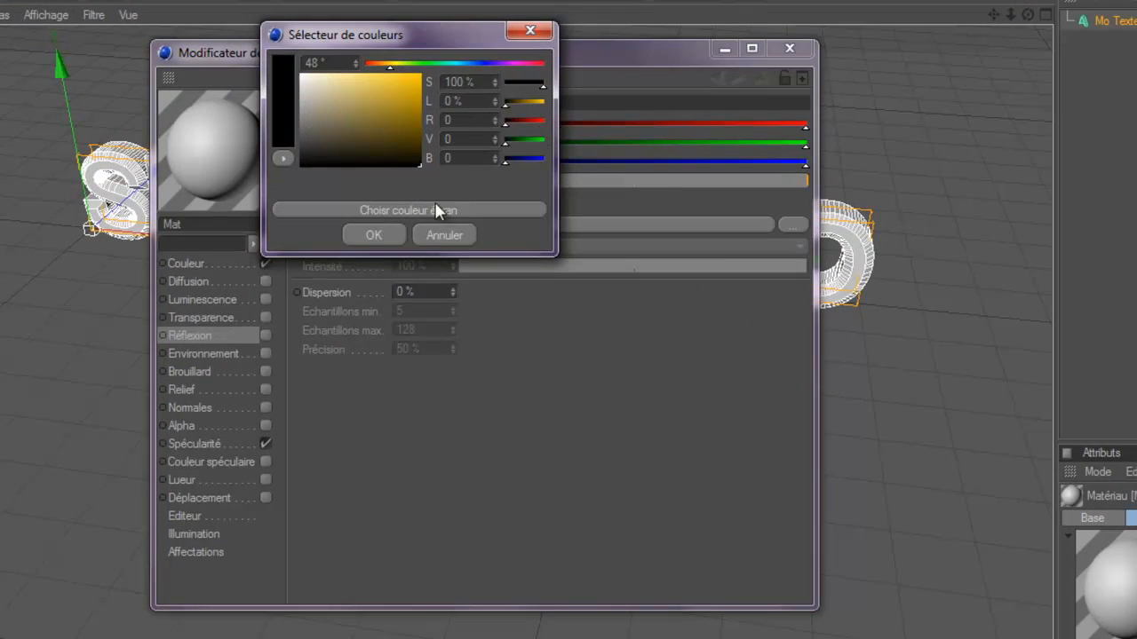
pyautogui.click(373, 235)
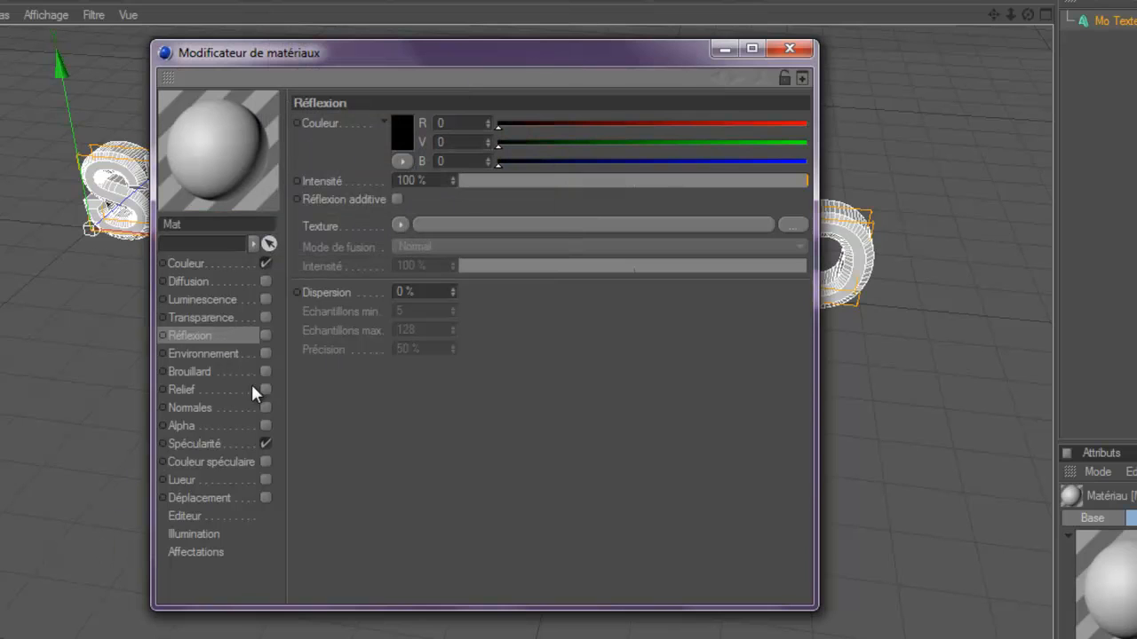
# Step: Enable reflection on the material with a white colour and reduced intensity, and disable its specularity
pyautogui.click(265, 336)
pyautogui.click(395, 146)
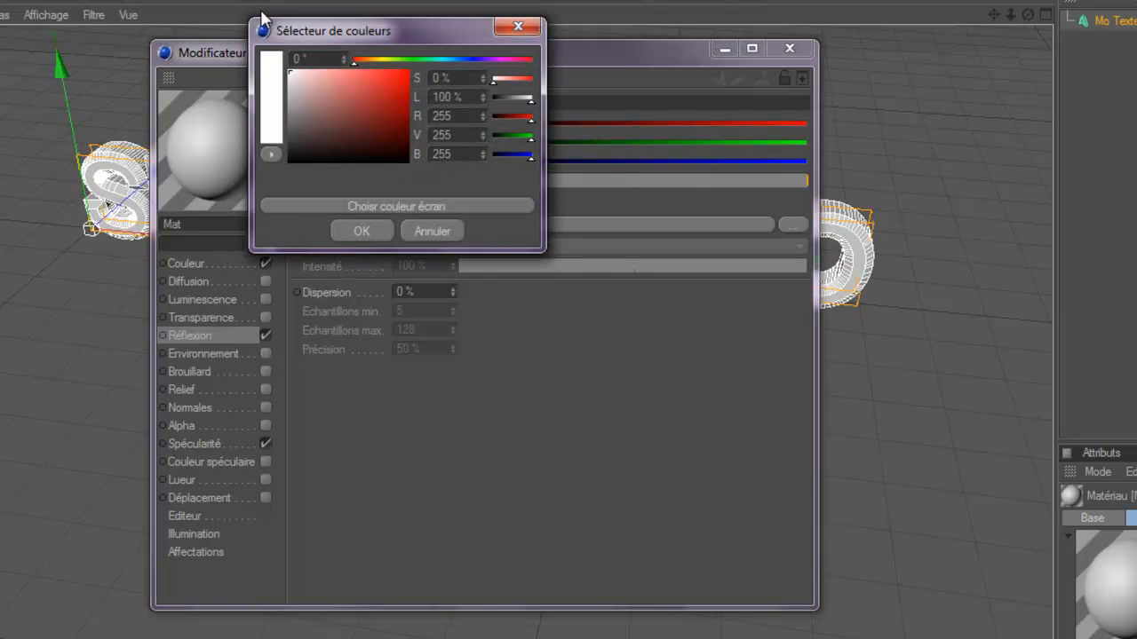
pyautogui.click(376, 236)
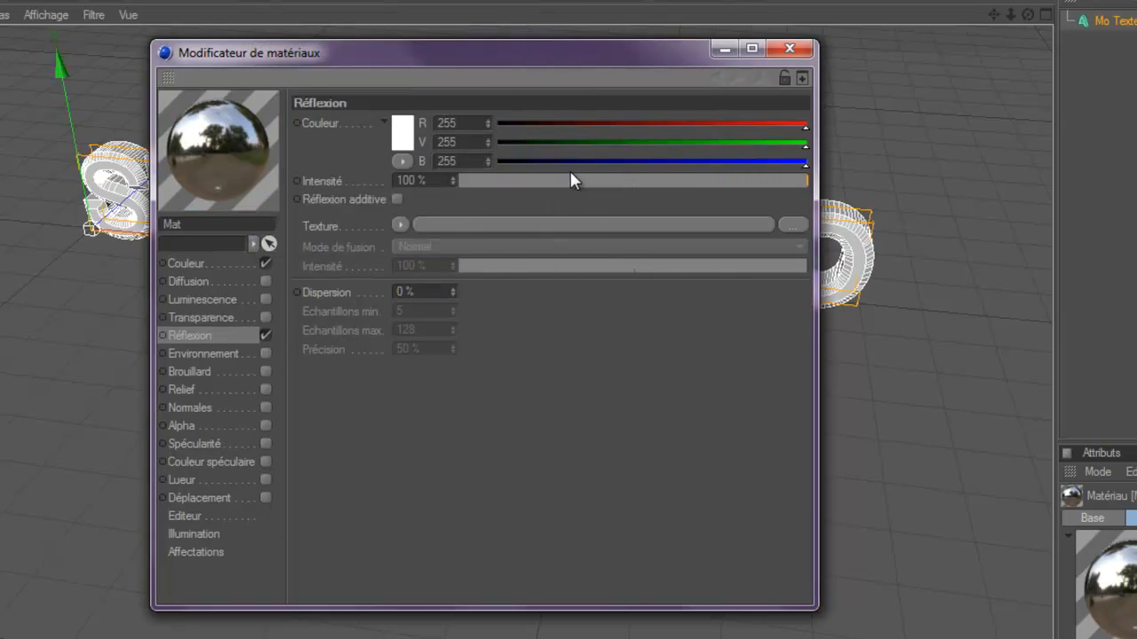
pyautogui.click(561, 180)
# Step: Set the first material's colour to yellow (R 255, V 221, B 0) and close the material editor
pyautogui.click(214, 261)
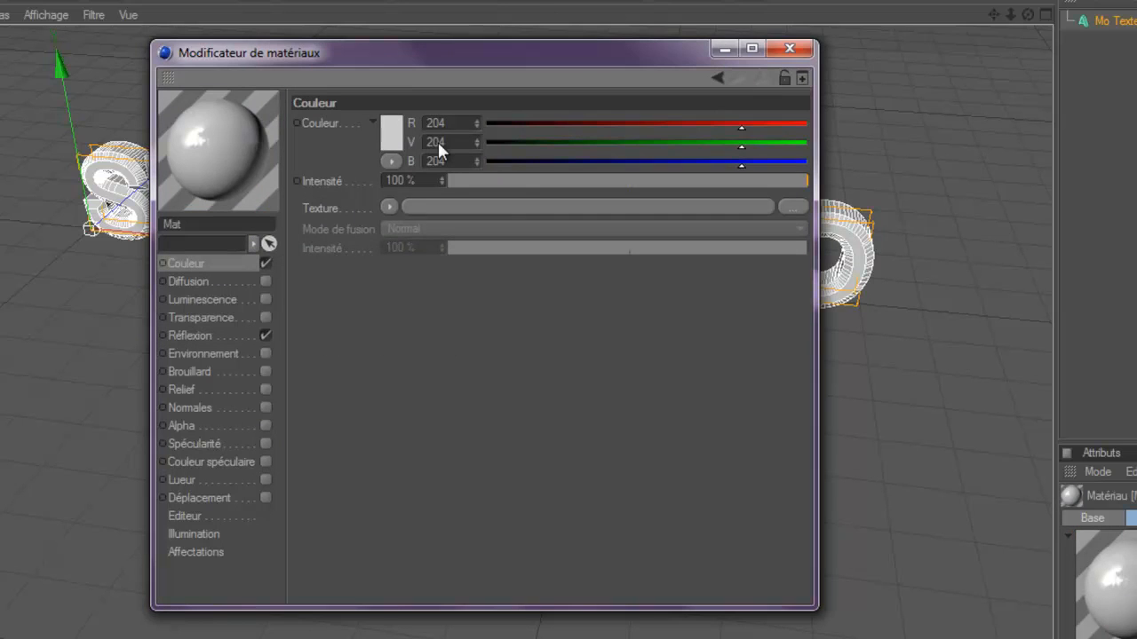
pyautogui.click(383, 120)
pyautogui.click(365, 41)
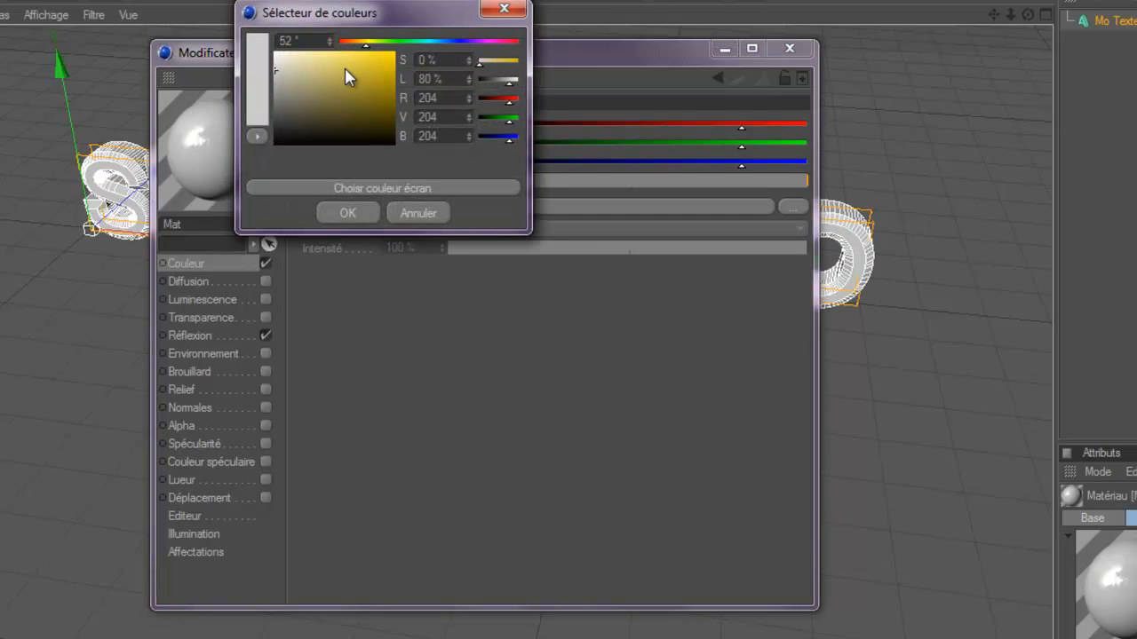
pyautogui.click(394, 97)
pyautogui.click(353, 211)
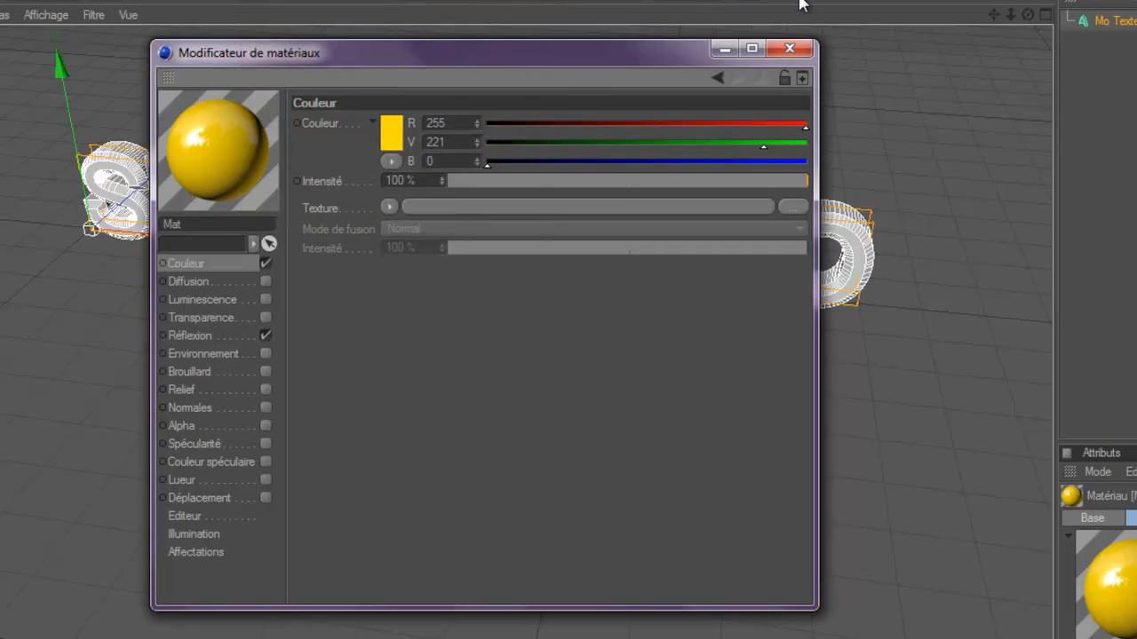
pyautogui.click(793, 48)
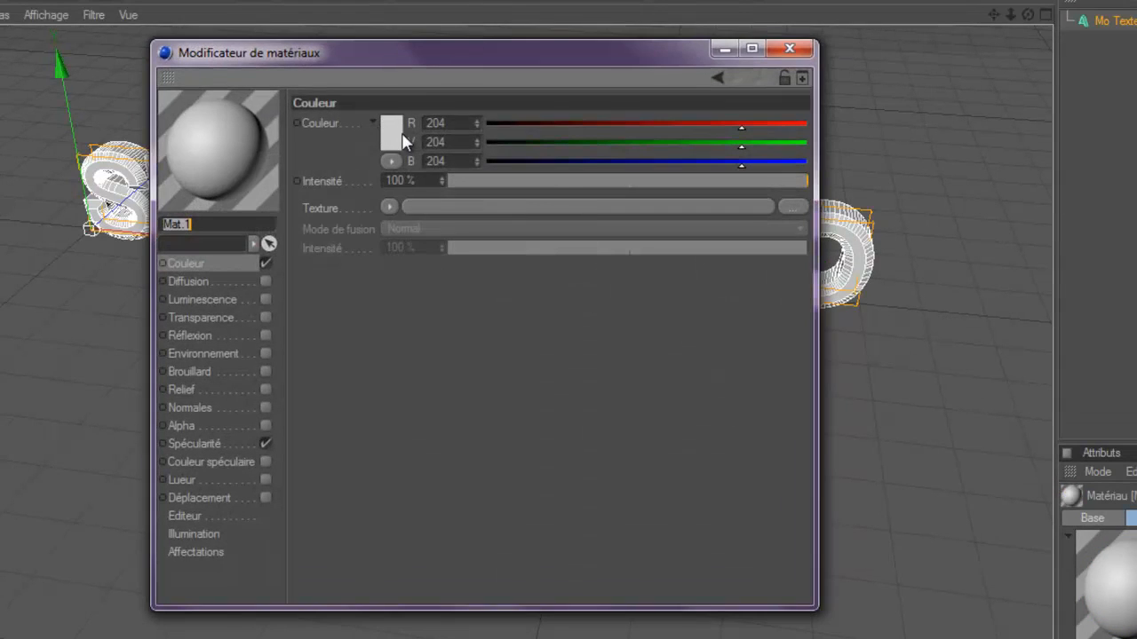
# Step: Set the colour of the second material, Mat.1, to black (R 0, V 0, B 0)
pyautogui.click(391, 128)
pyautogui.moveTo(353, 94); pyautogui.dragTo(415, 166)
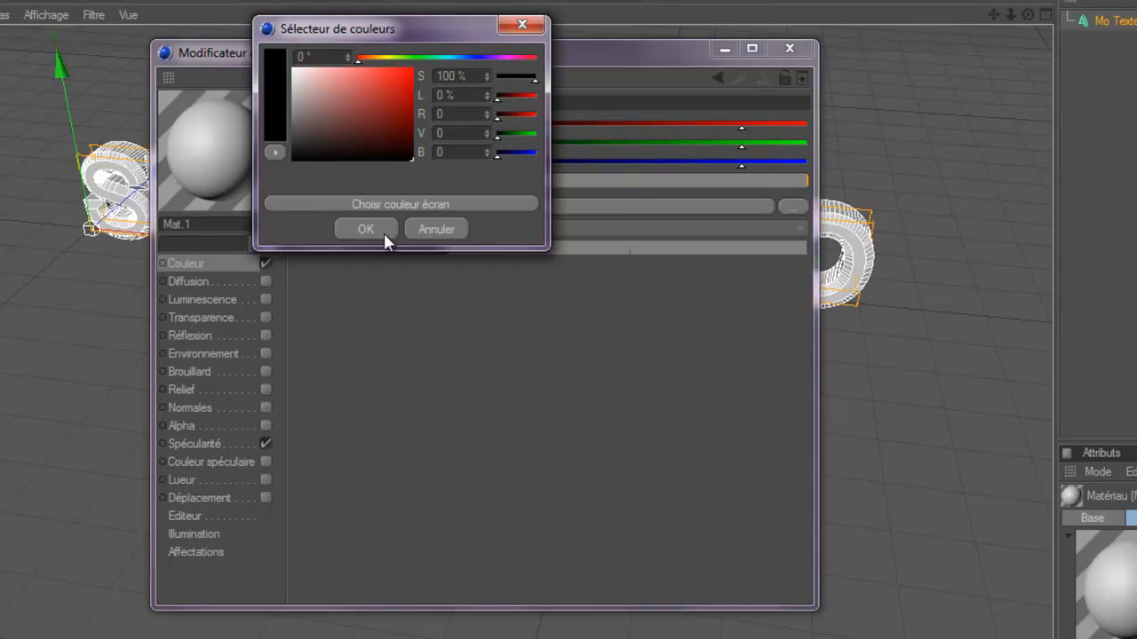
pyautogui.click(365, 229)
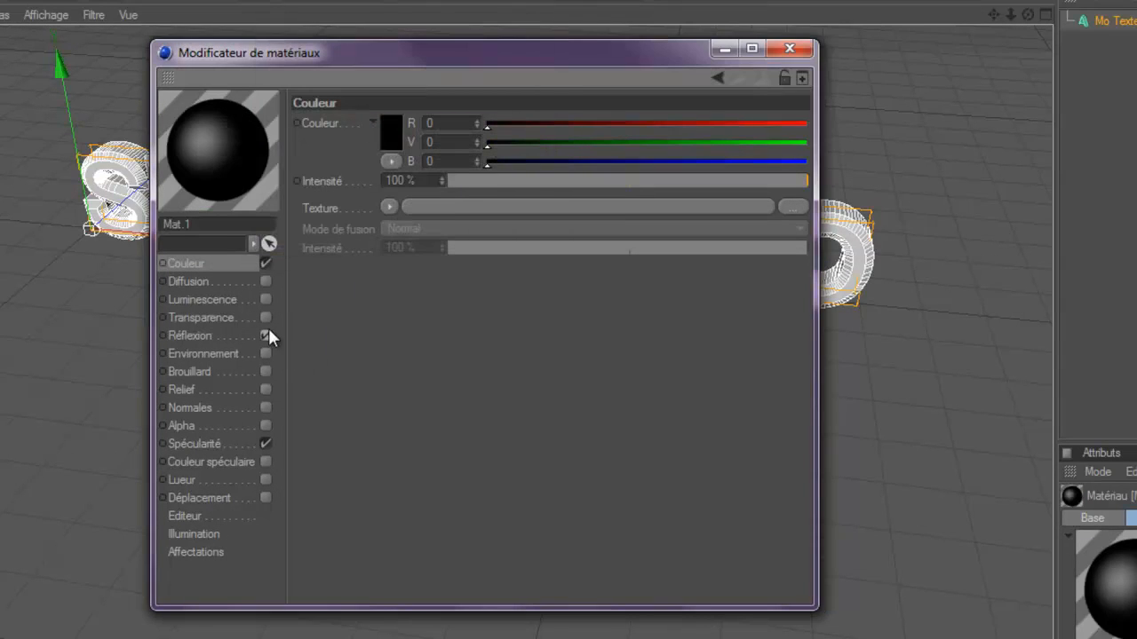
# Step: Enable reflection at 31 % intensity and disable specularity on Mat.1, and close the material editor
pyautogui.click(266, 335)
pyautogui.click(521, 183)
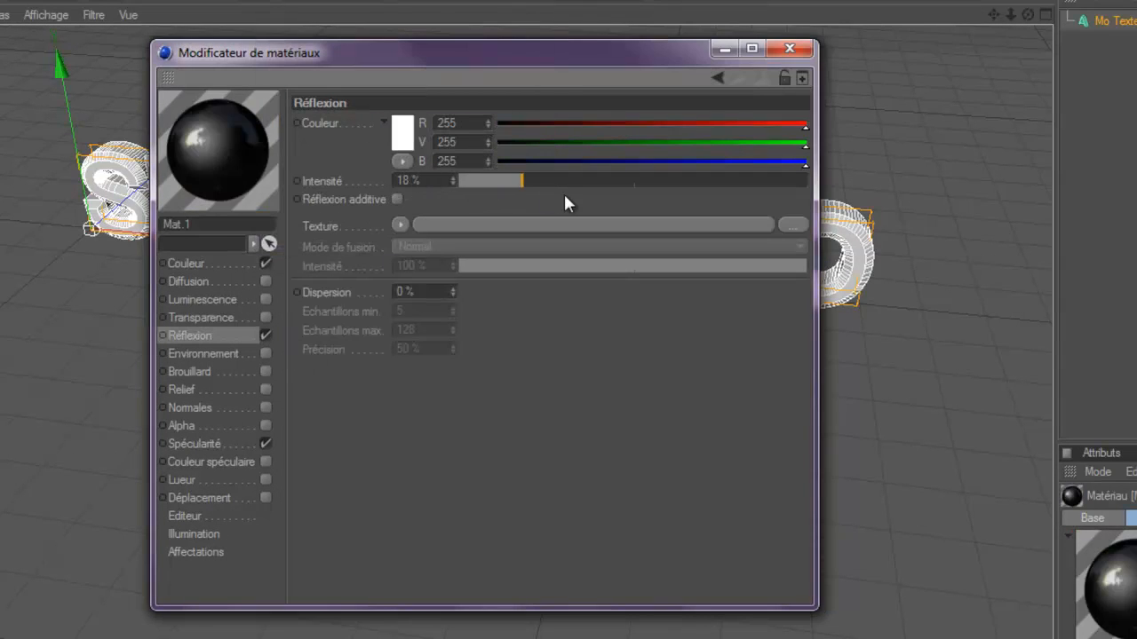
pyautogui.moveTo(538, 174); pyautogui.dragTo(567, 175)
pyautogui.click(266, 443)
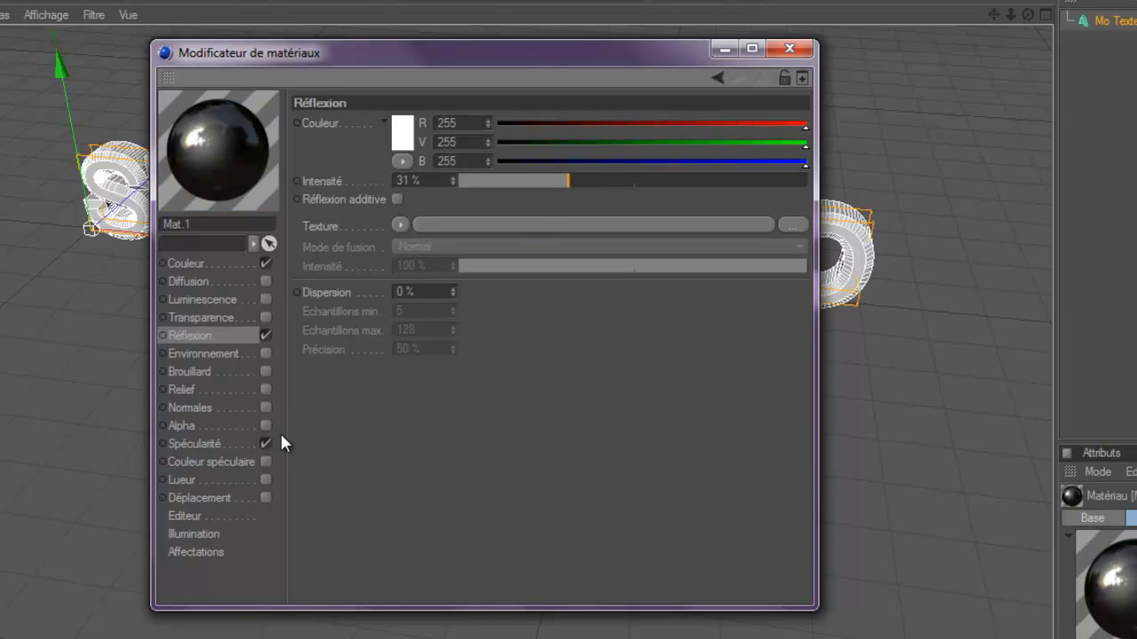
pyautogui.click(789, 48)
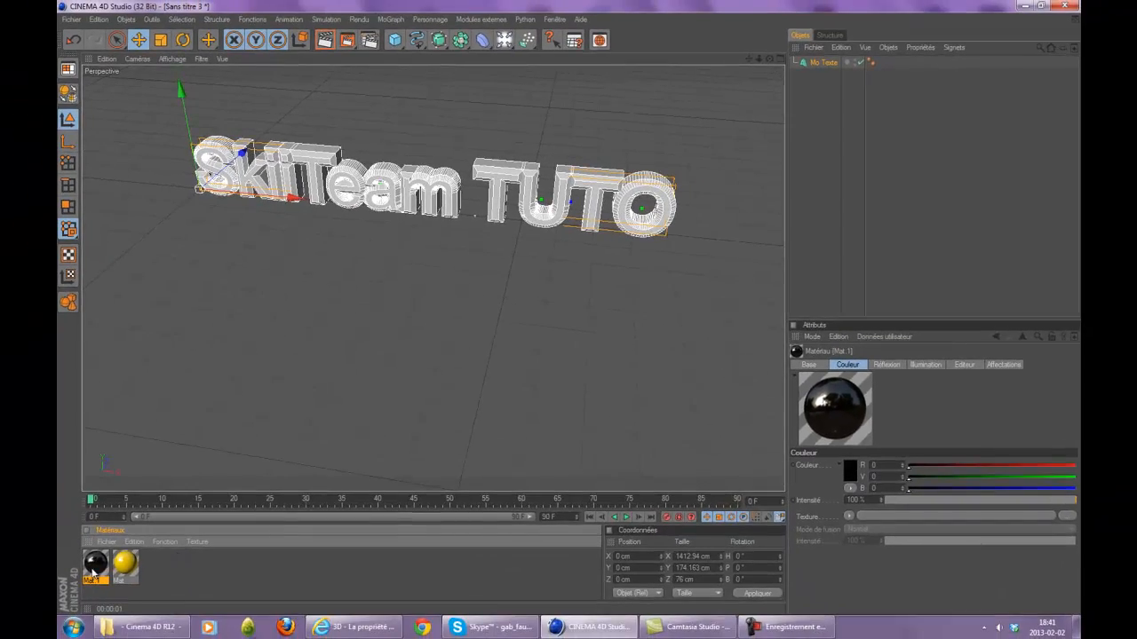
# Step: Apply the black material and then the yellow material to the Mo Texte object, and deselect everything
pyautogui.moveTo(92, 571); pyautogui.dragTo(821, 67)
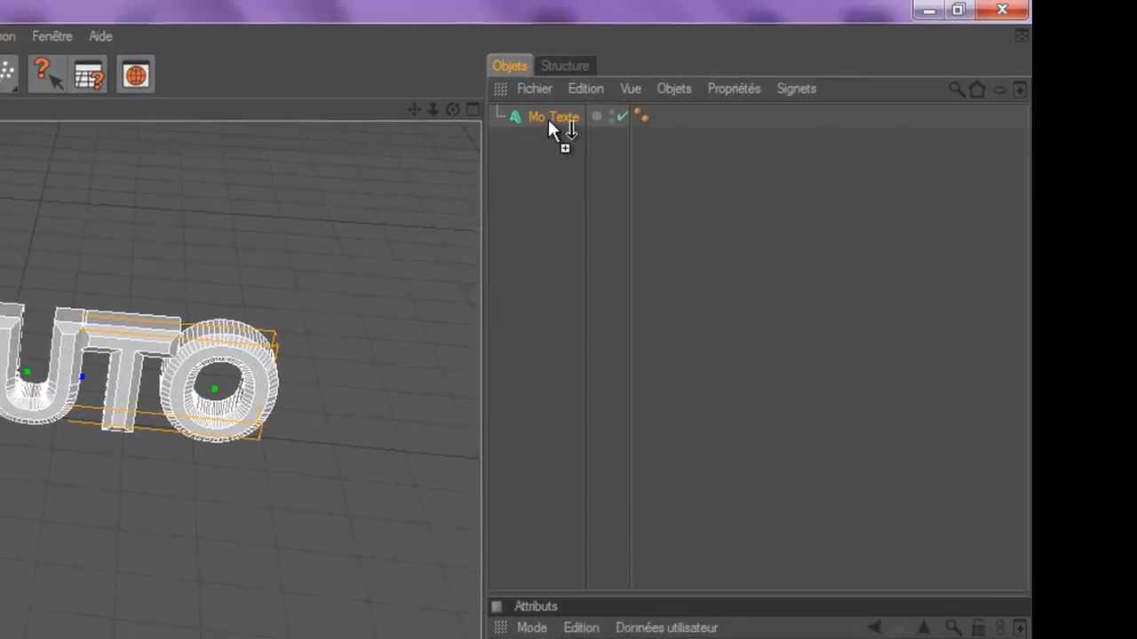
pyautogui.moveTo(549, 124); pyautogui.dragTo(551, 120)
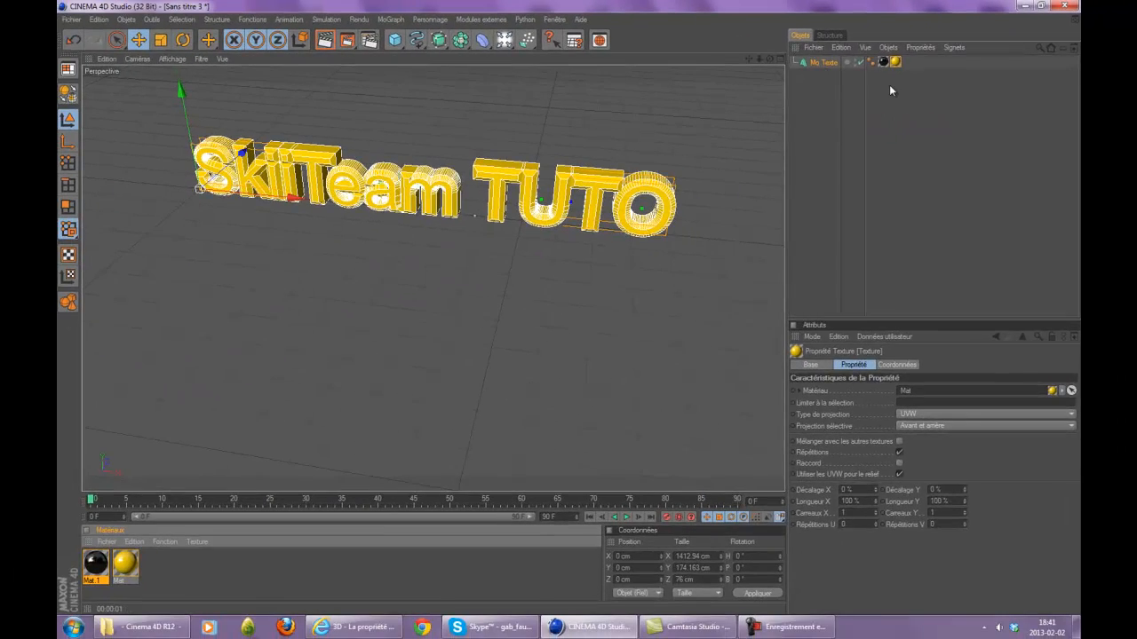
pyautogui.click(438, 260)
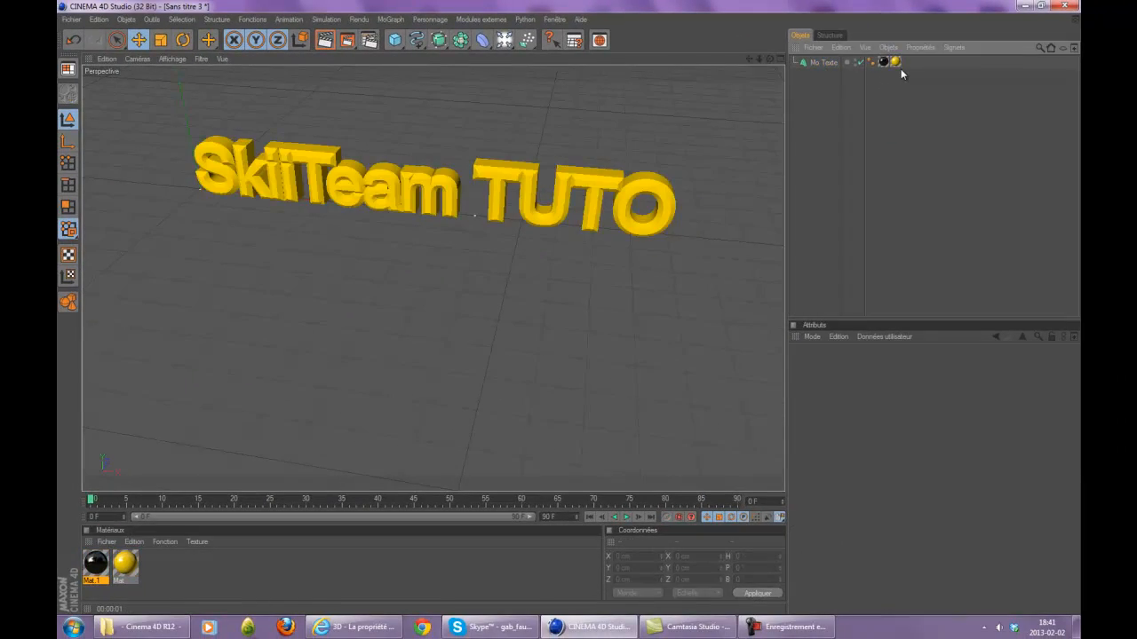
# Step: Limit the yellow texture on the text to the front cap selection C1
pyautogui.click(899, 65)
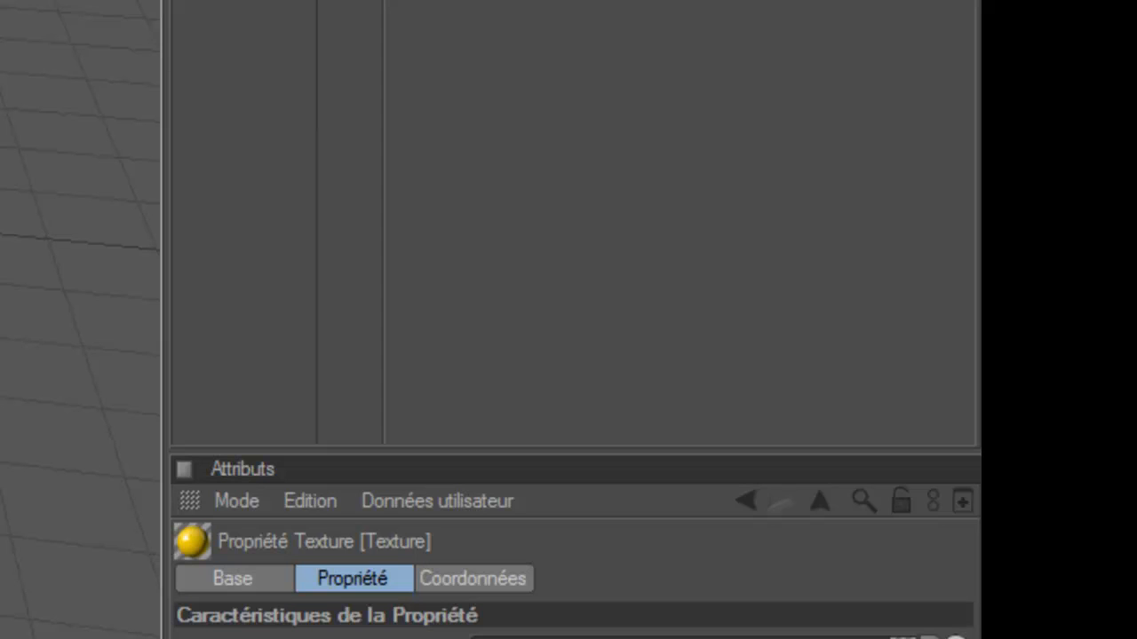
pyautogui.click(506, 535)
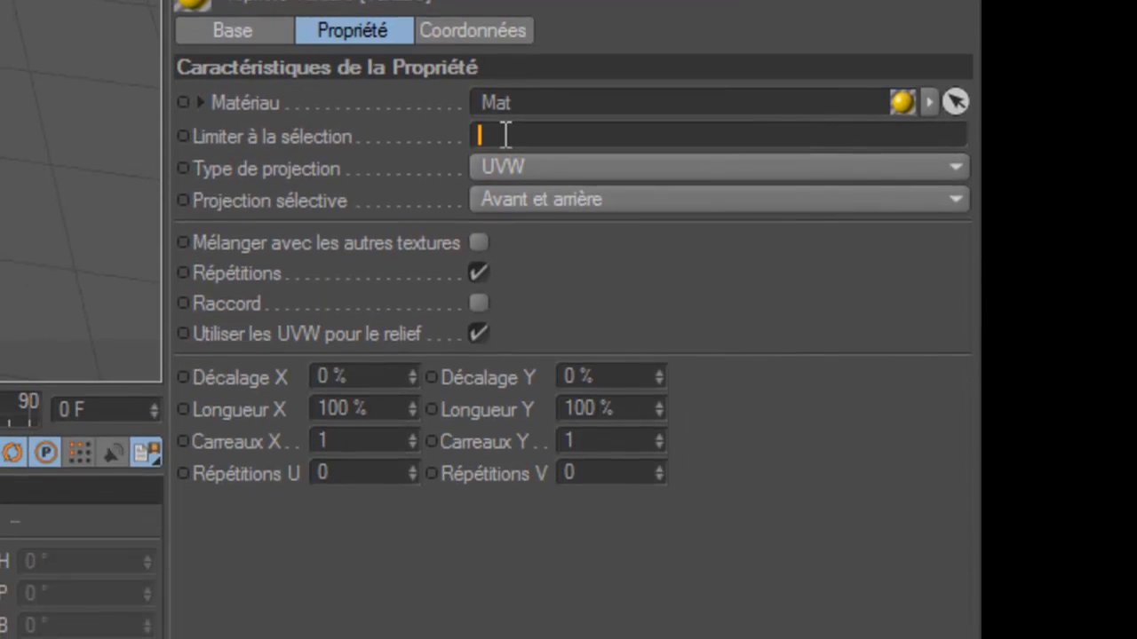
pyautogui.write('C1')
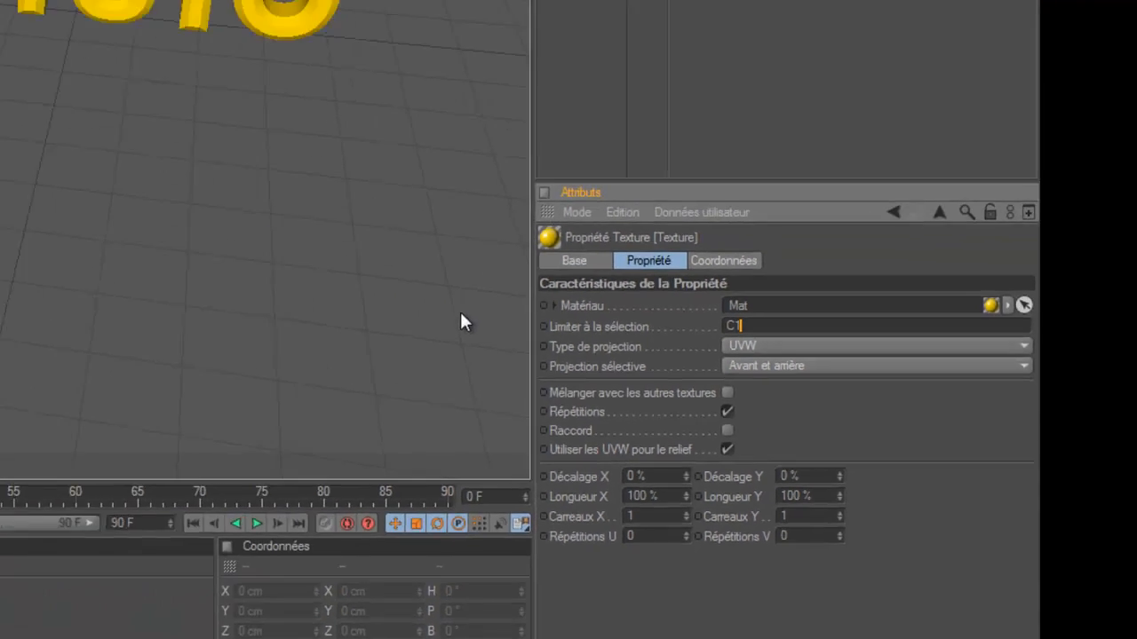
pyautogui.click(48, 119)
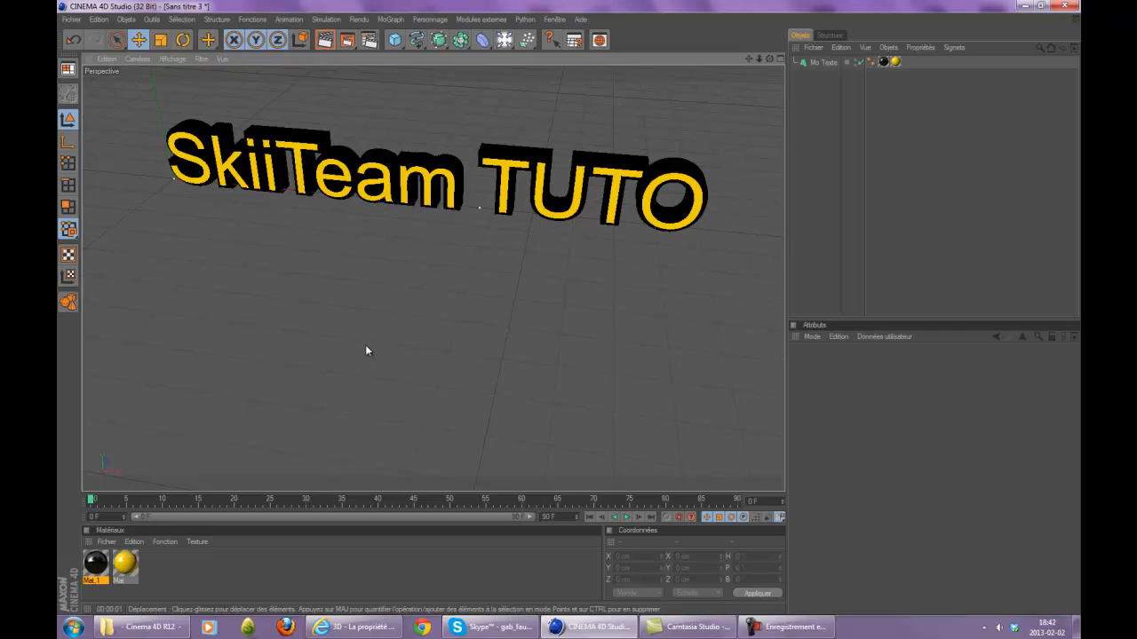
# Step: Place the black texture after the yellow one on the Mo Texte object and limit it to selection C1
pyautogui.moveTo(882, 62); pyautogui.dragTo(907, 63)
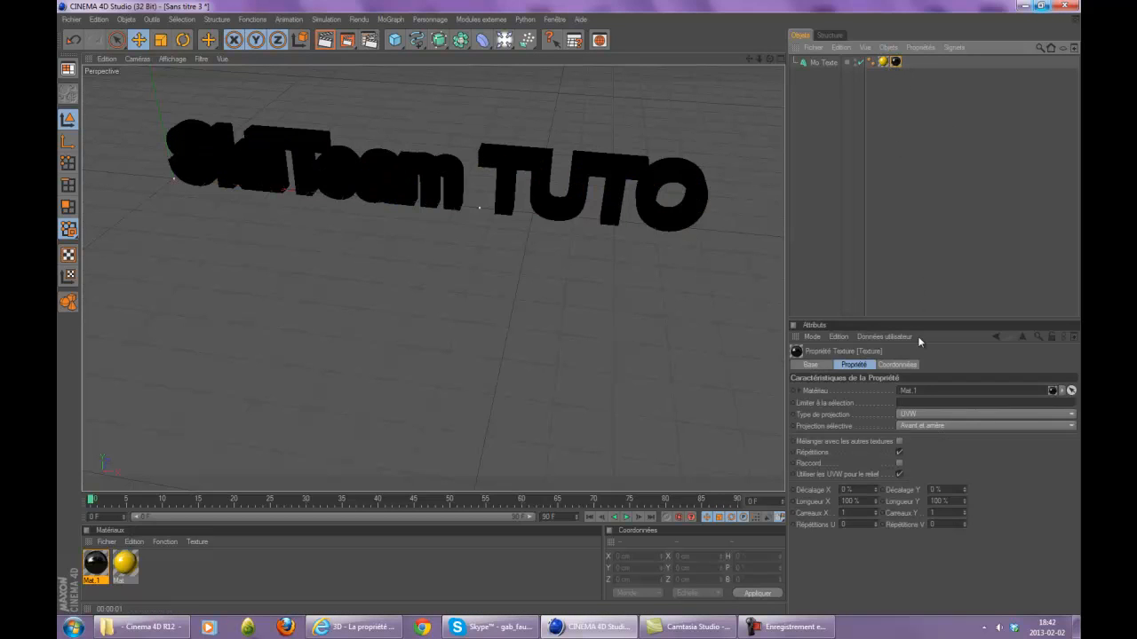
pyautogui.click(910, 401)
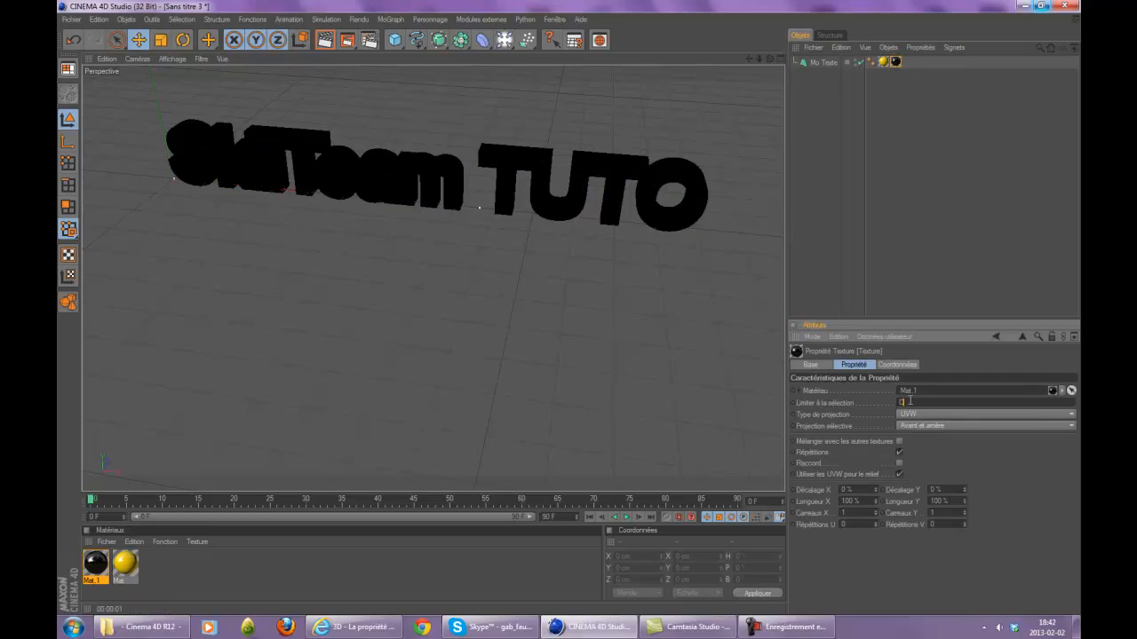
pyautogui.click(893, 262)
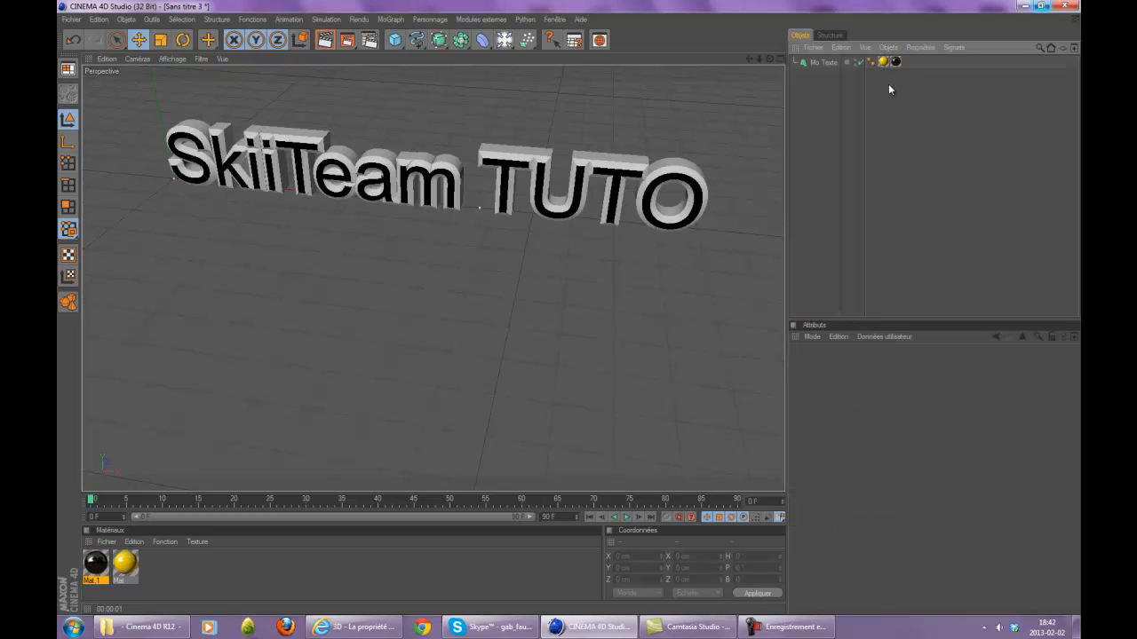
# Step: Clear the selection restriction of the yellow texture so it applies to the whole text
pyautogui.click(882, 61)
pyautogui.doubleClick(892, 403)
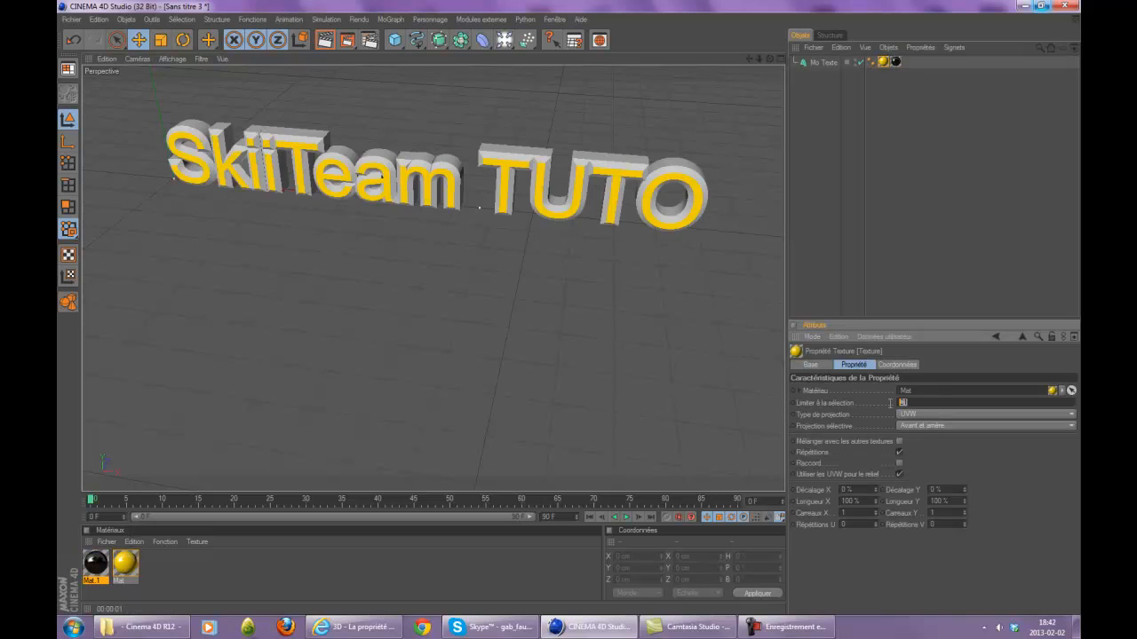
pyautogui.click(804, 278)
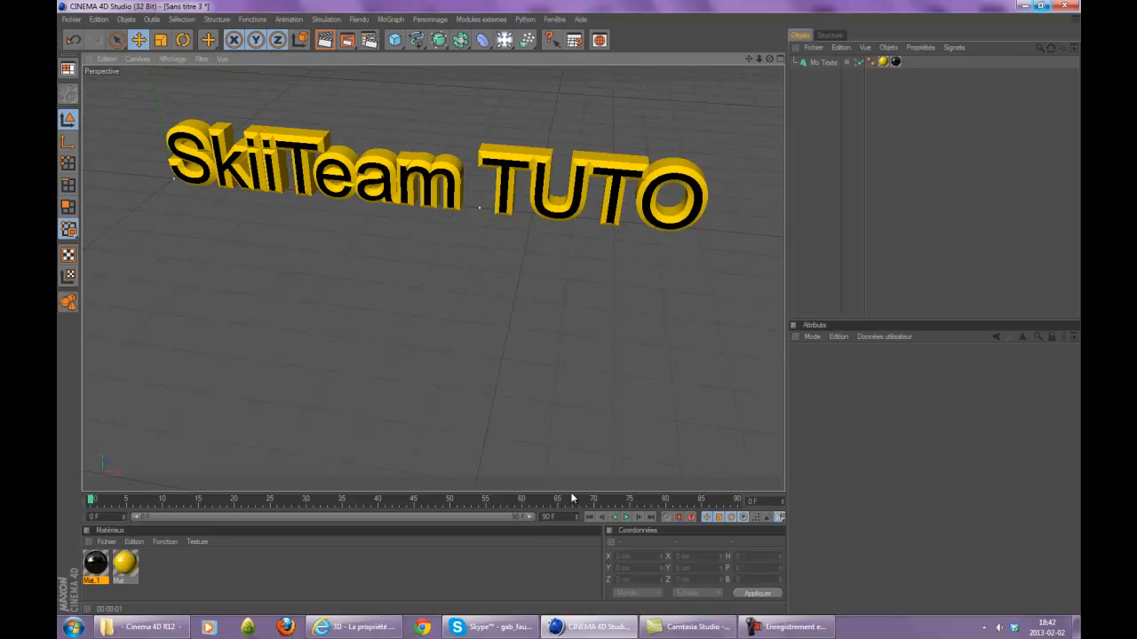
# Step: Add a cube and move it back along Z to about 575 cm, behind the text
pyautogui.scroll(-5, 536, 280)
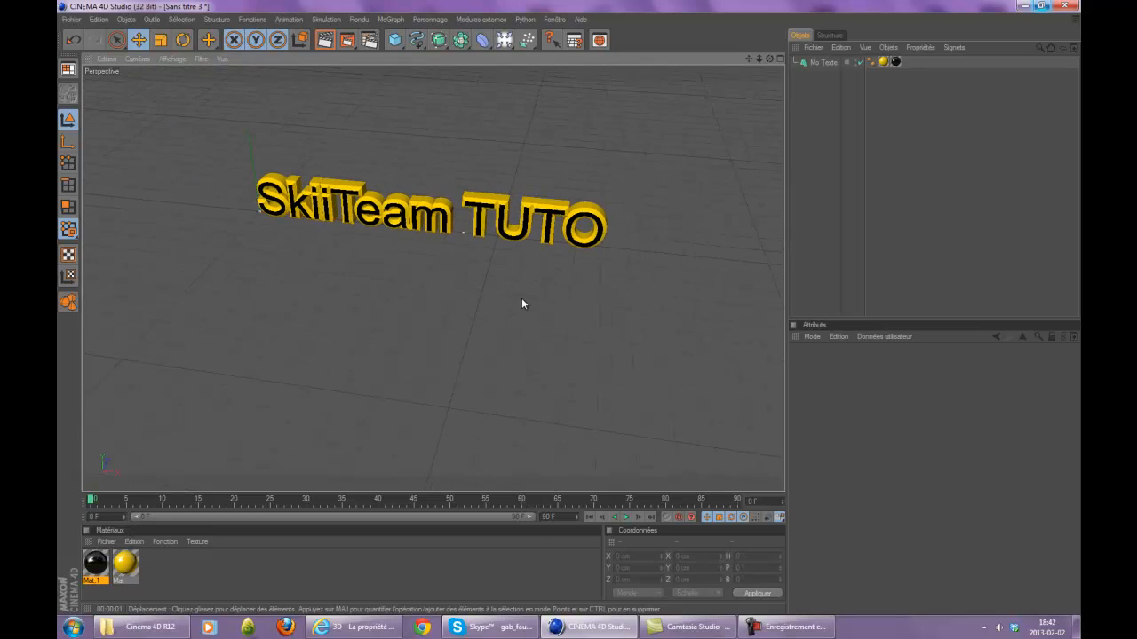
pyautogui.scroll(-2, 523, 303)
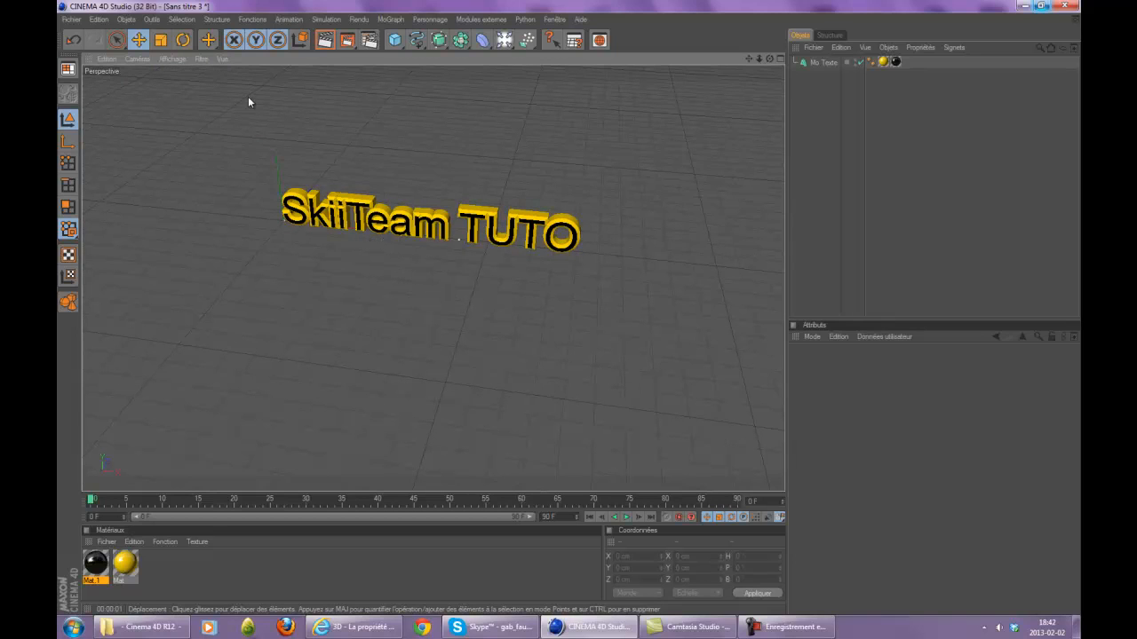
pyautogui.click(393, 40)
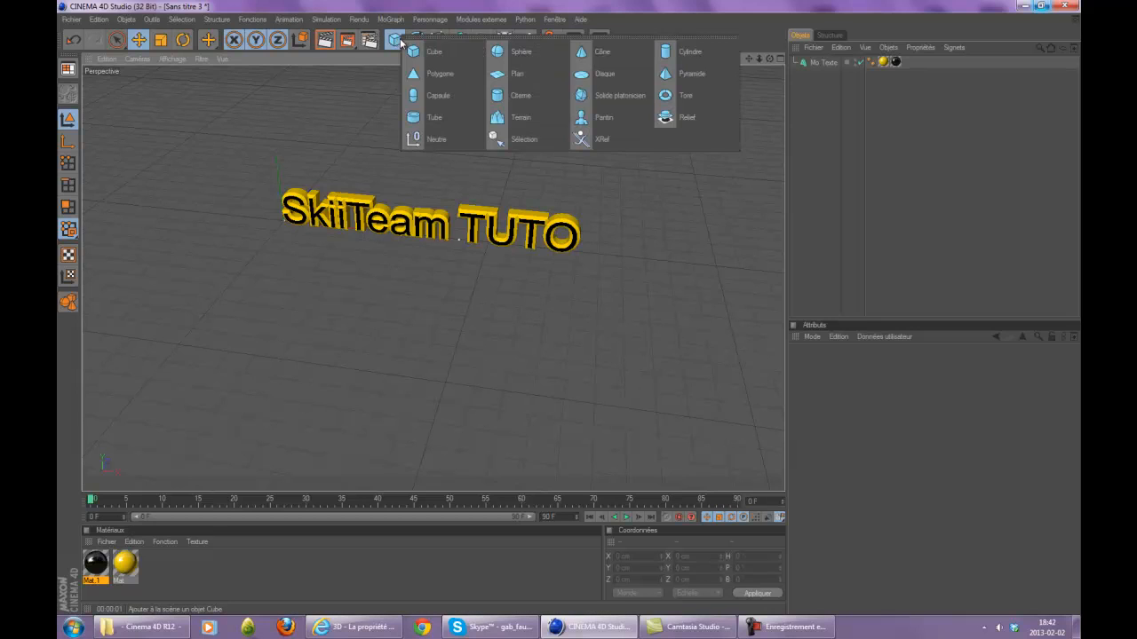
pyautogui.click(414, 50)
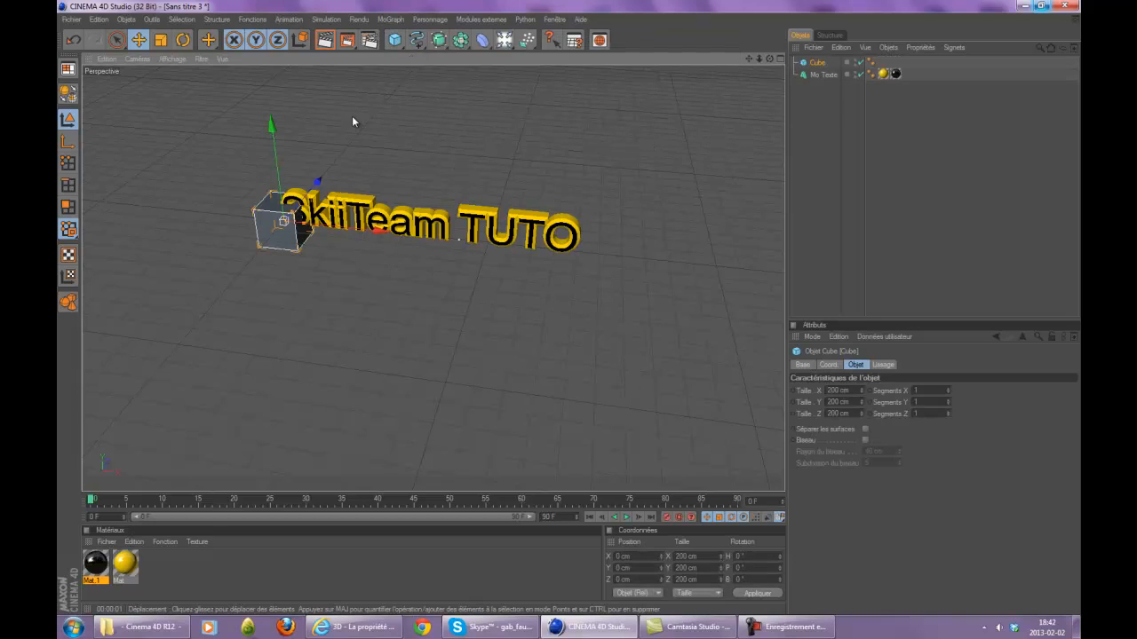
pyautogui.moveTo(318, 180); pyautogui.dragTo(570, 307)
# Step: Stretch the cube along X to about 1888 cm wide
pyautogui.scroll(5, 248, 302)
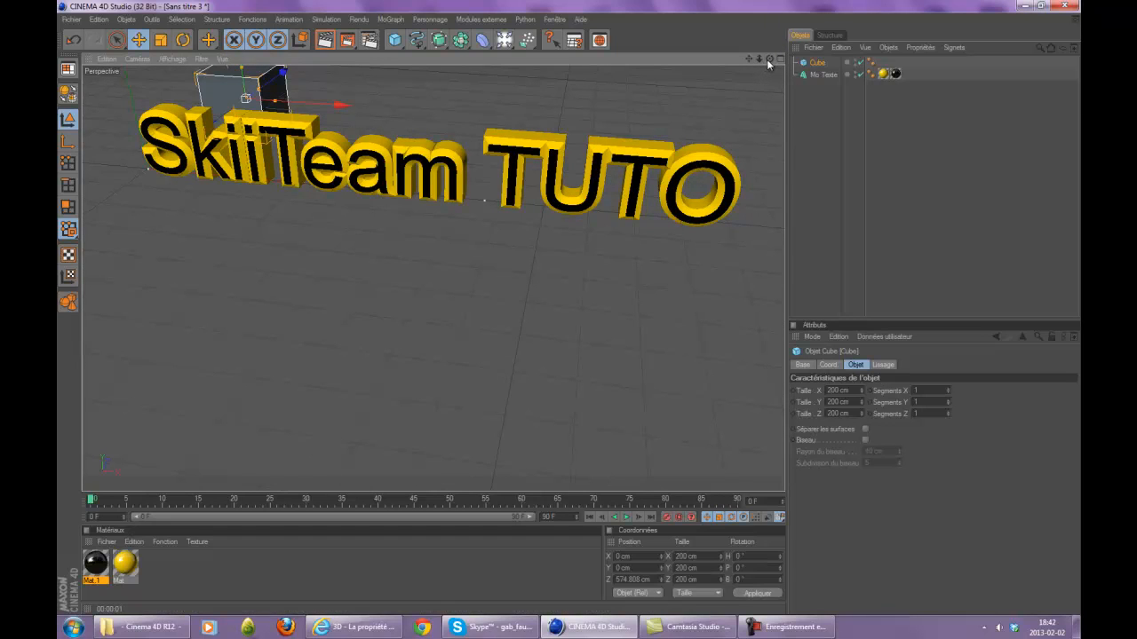
pyautogui.moveTo(751, 59); pyautogui.dragTo(570, 308)
pyautogui.moveTo(432, 217); pyautogui.dragTo(574, 312)
# Step: Move the cube behind the text to about X 680, Y -90, Z 664 cm
pyautogui.scroll(-6, 355, 237)
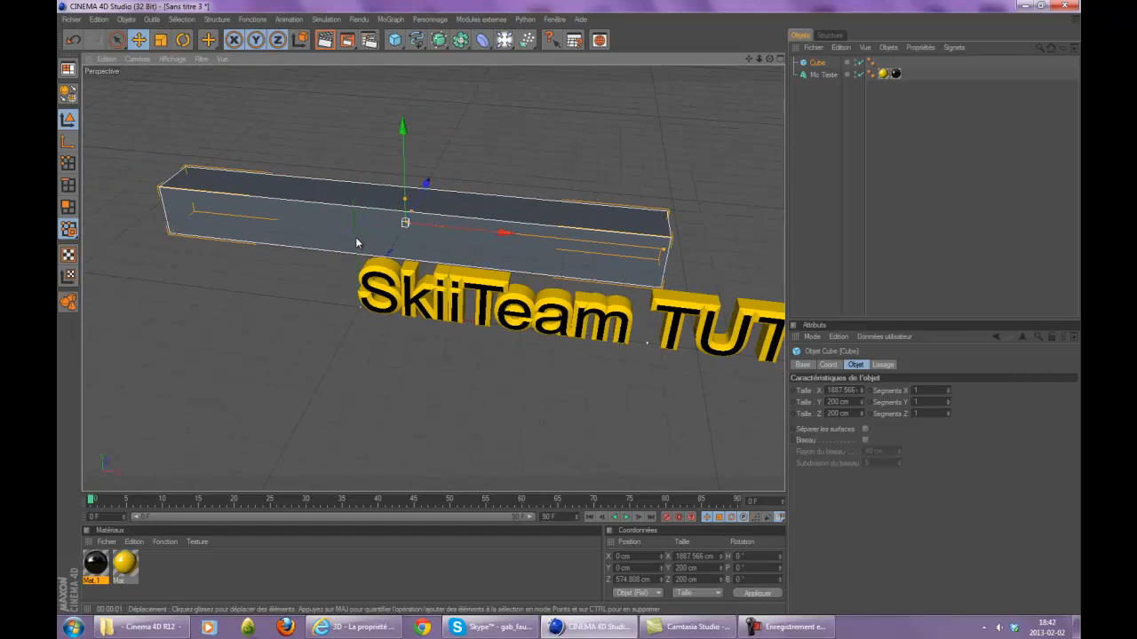
pyautogui.moveTo(391, 286); pyautogui.dragTo(570, 312)
pyautogui.scroll(4, 511, 320)
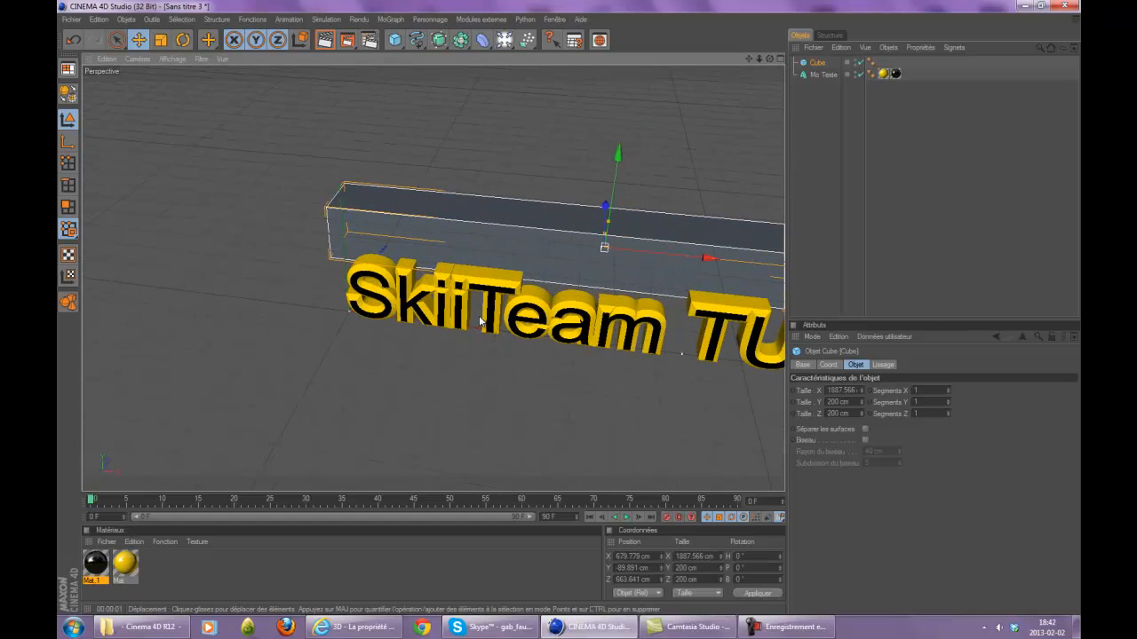
pyautogui.scroll(-4, 479, 320)
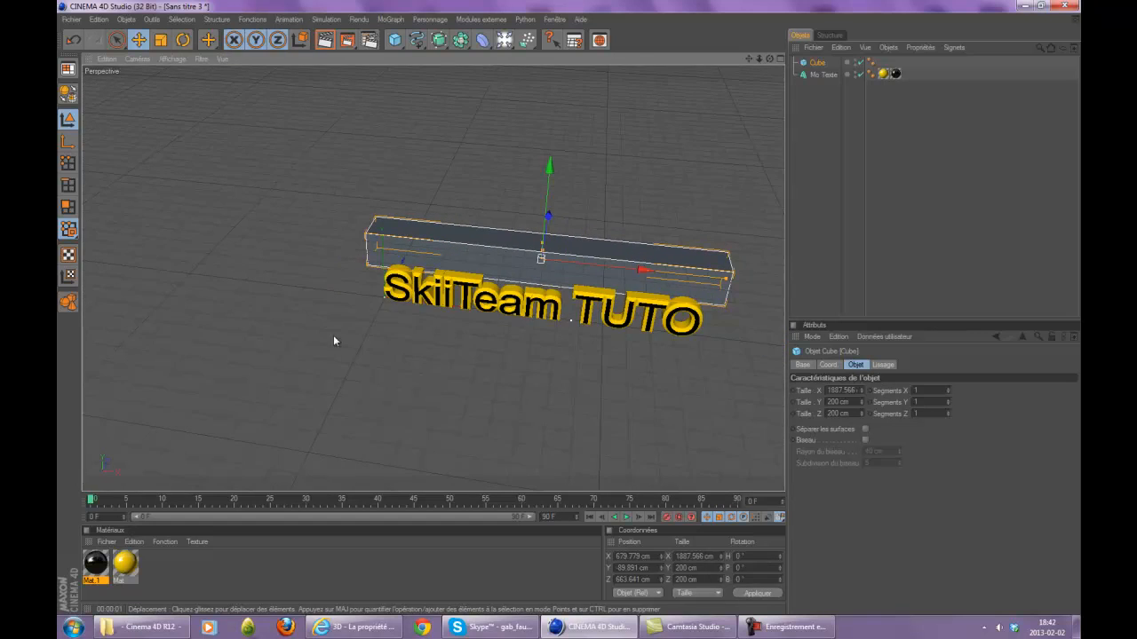
# Step: In the front view, raise the cube to about Y 75 cm and increase its height to about 216 cm
pyautogui.middleClick(296, 214)
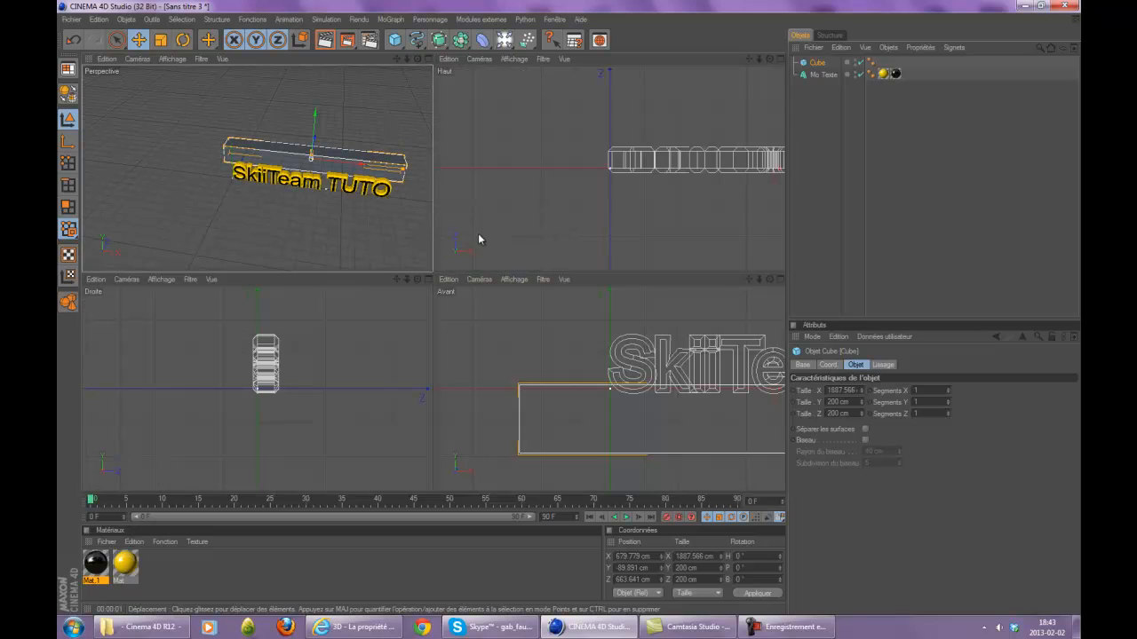
pyautogui.middleClick(682, 421)
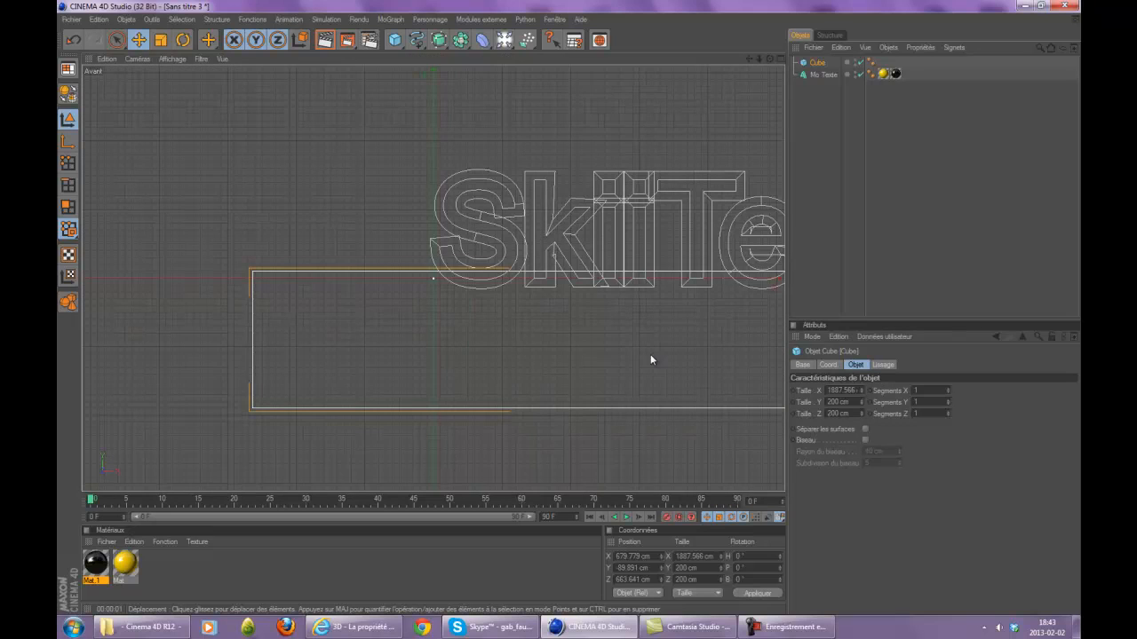
pyautogui.scroll(-5, 594, 339)
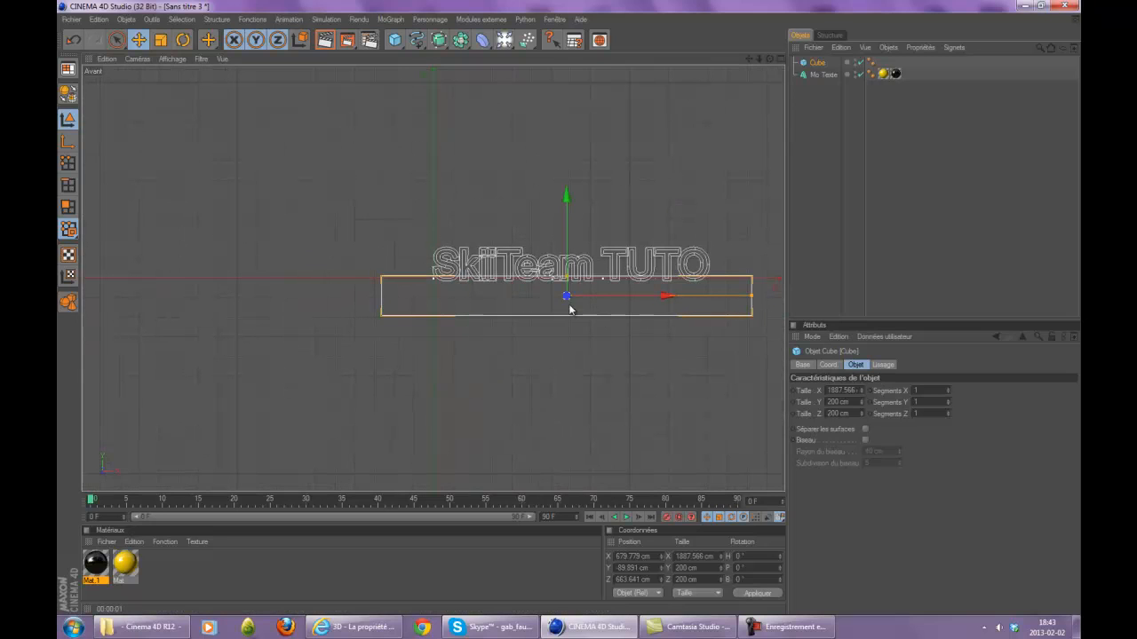
pyautogui.moveTo(569, 310); pyautogui.dragTo(569, 307)
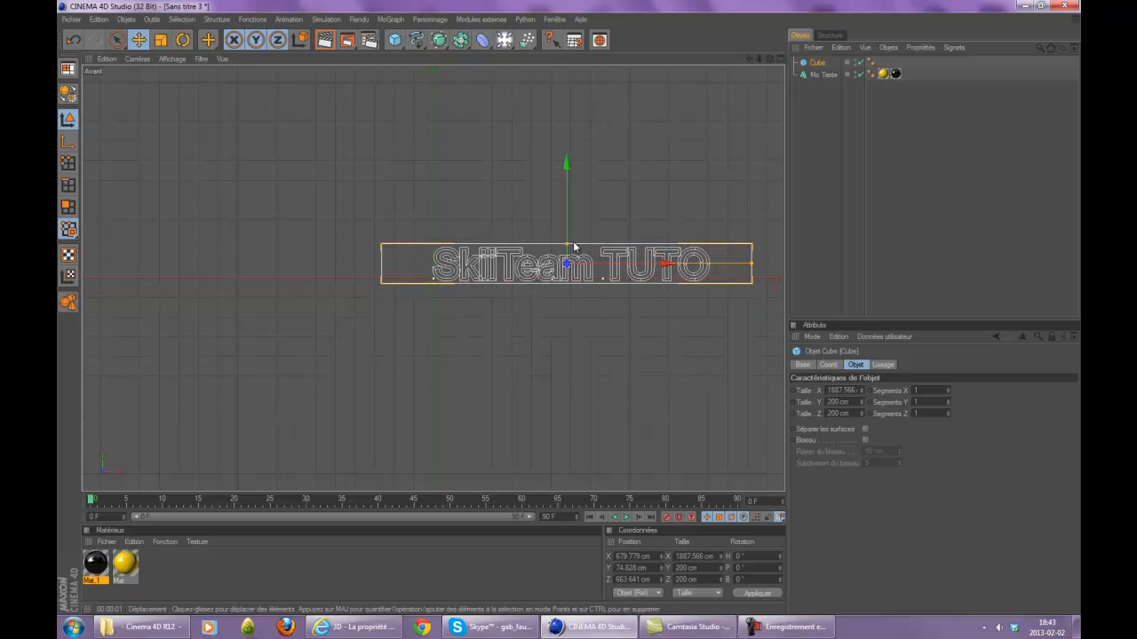
pyautogui.moveTo(572, 250); pyautogui.dragTo(571, 247)
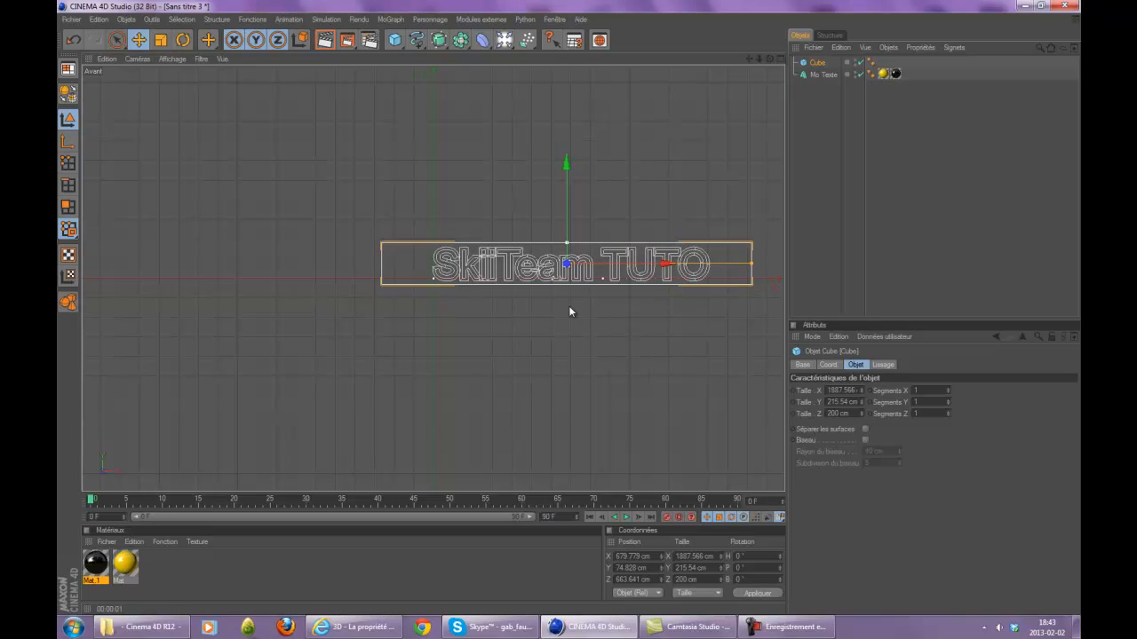
# Step: Narrow the cube to about 1552 cm and shift it along X to about 692 cm, centring it around the text
pyautogui.click(387, 253)
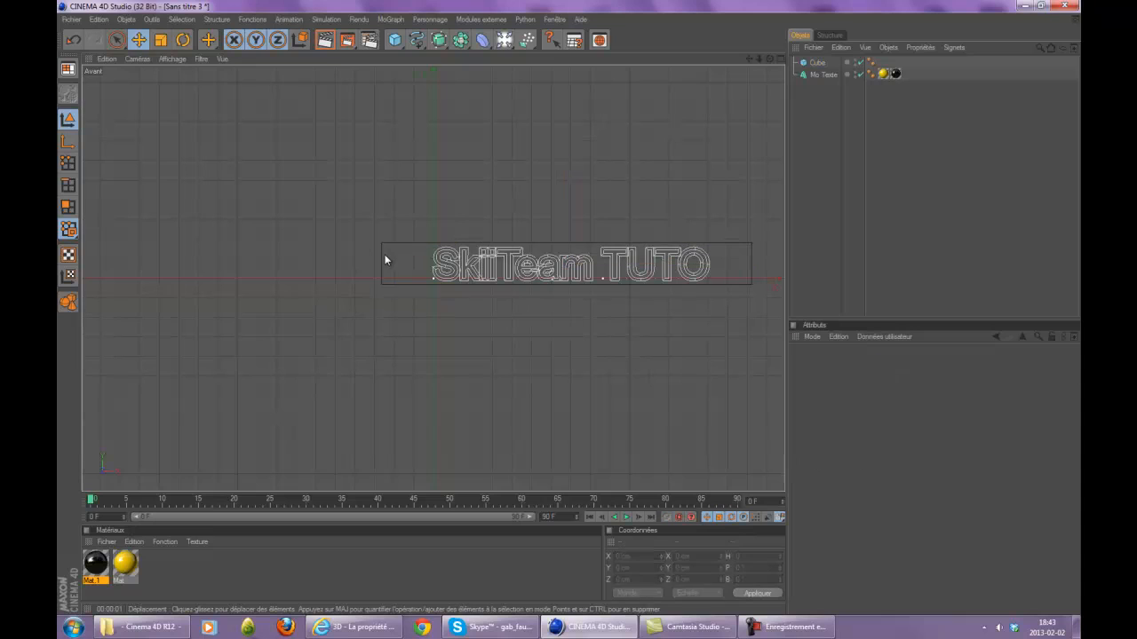
pyautogui.click(384, 259)
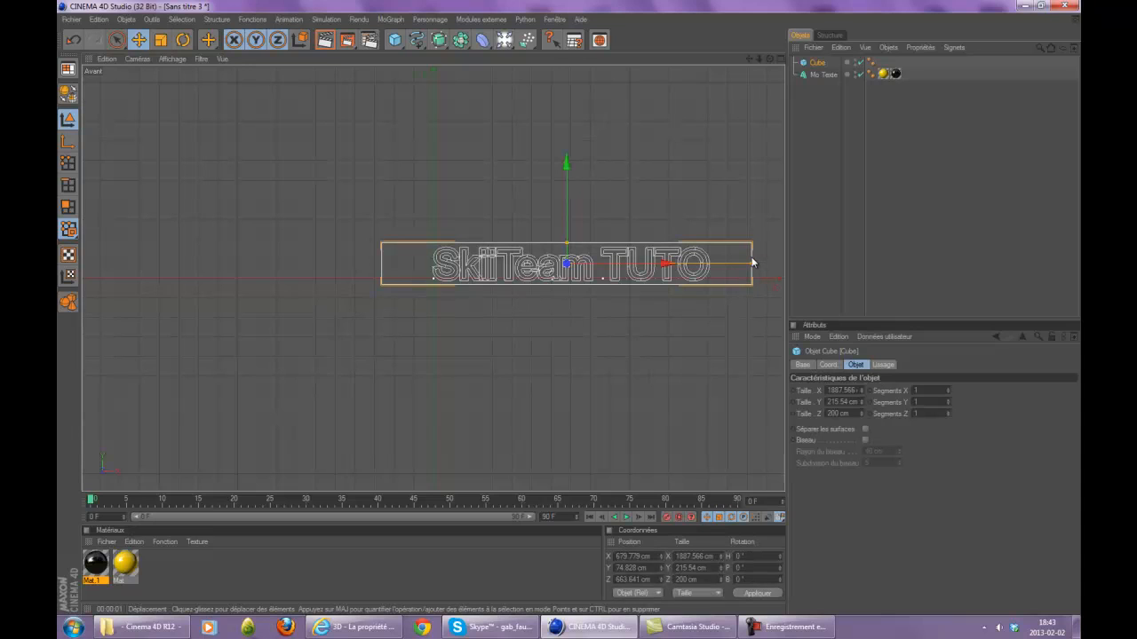
pyautogui.moveTo(752, 267); pyautogui.dragTo(722, 264)
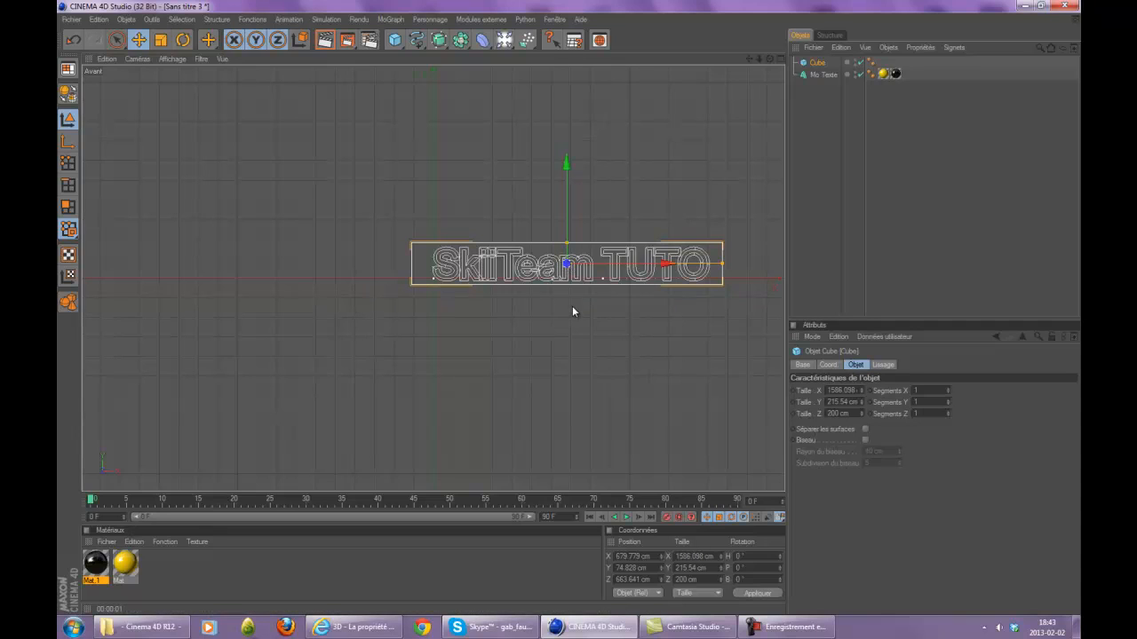
pyautogui.moveTo(584, 258); pyautogui.dragTo(587, 259)
pyautogui.moveTo(570, 312); pyautogui.dragTo(571, 312)
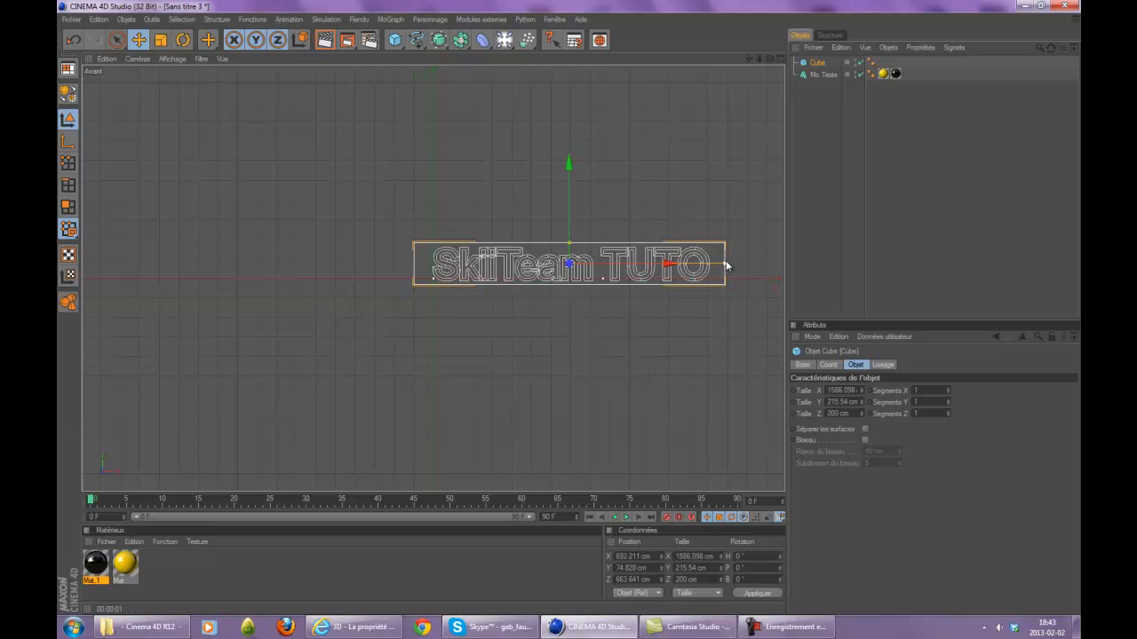
pyautogui.moveTo(725, 266); pyautogui.dragTo(722, 266)
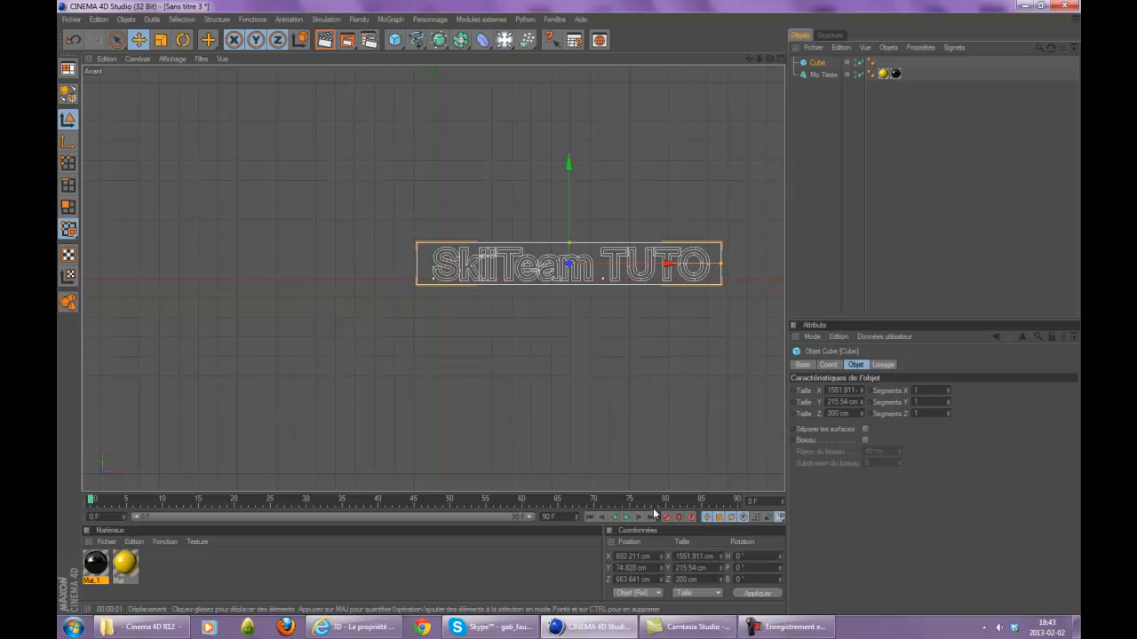
# Step: In the perspective view, reduce the cube's height to about 190 cm and nudge it along X to about 682 cm
pyautogui.middleClick(562, 431)
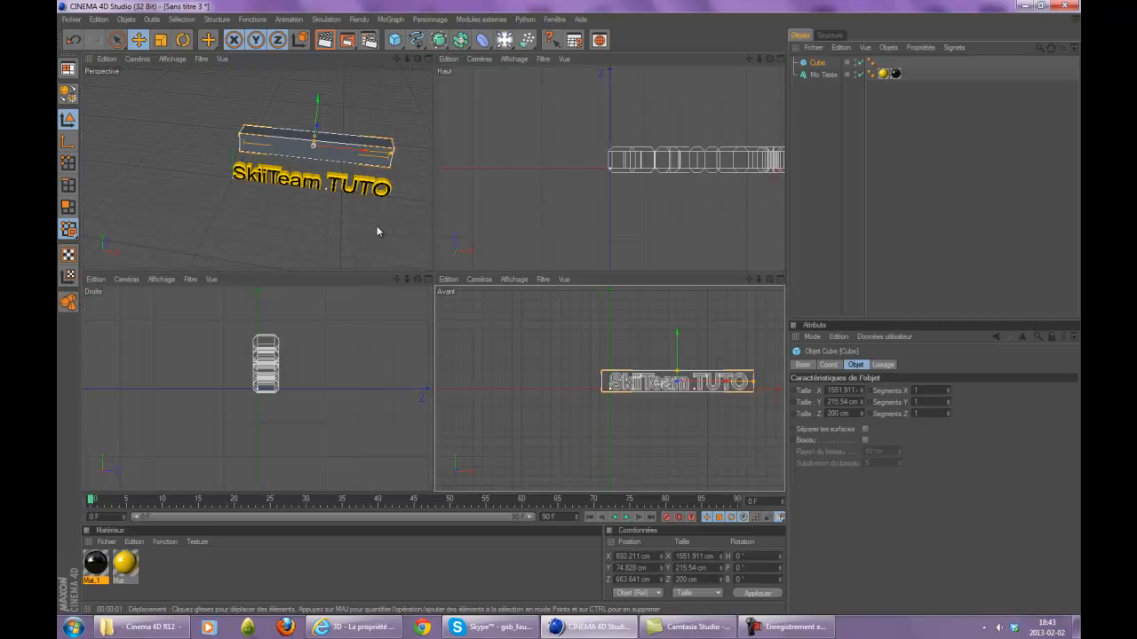
pyautogui.middleClick(376, 226)
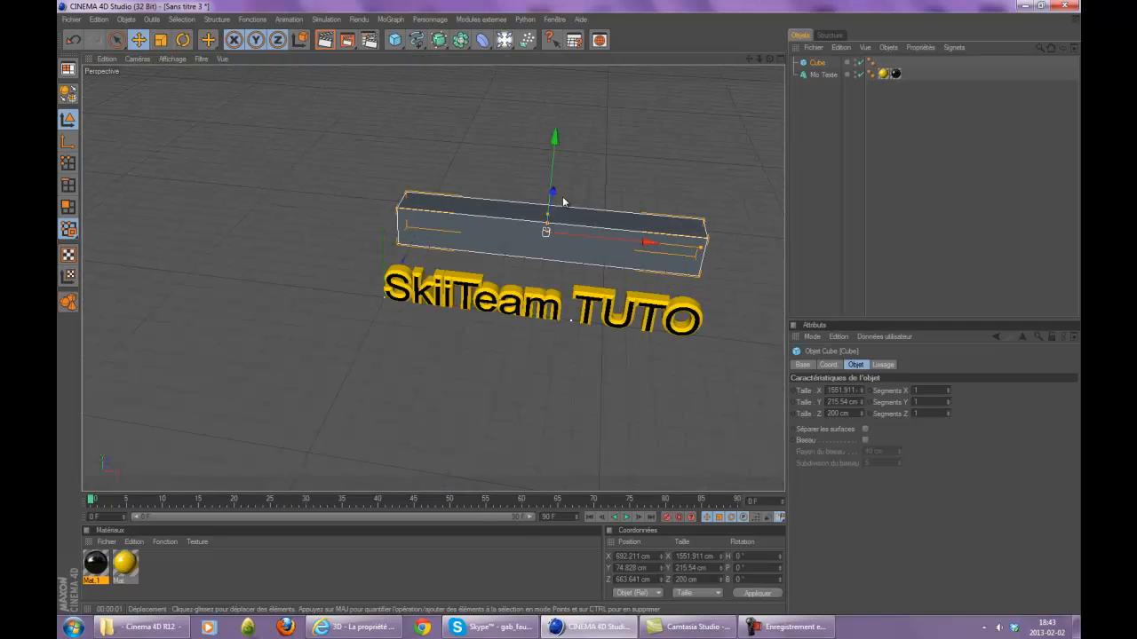
pyautogui.scroll(3, 570, 258)
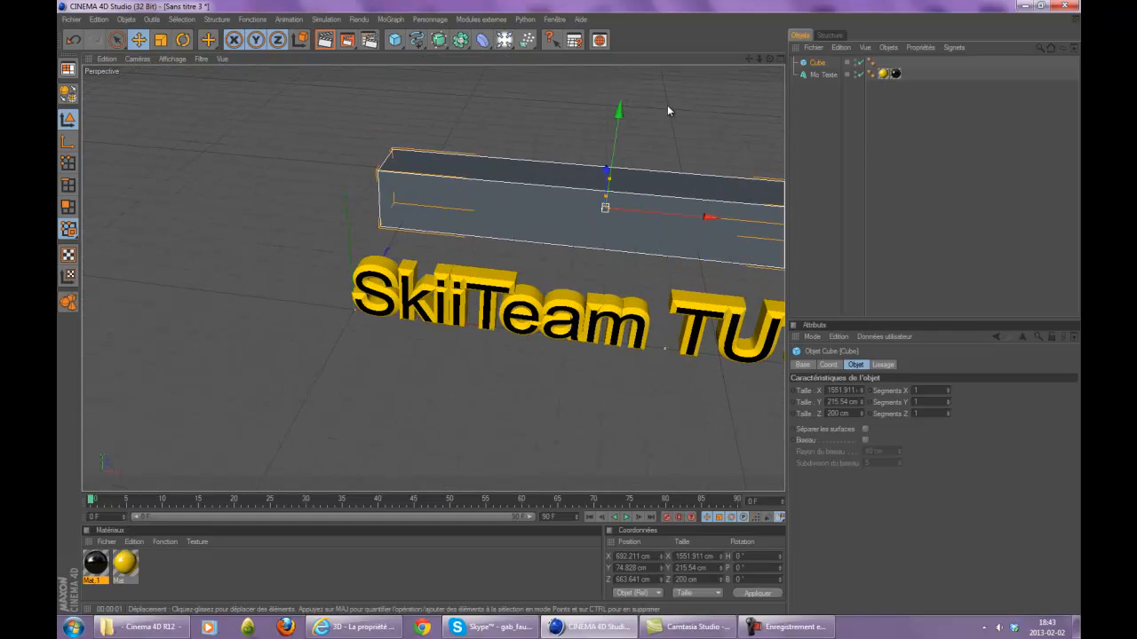
pyautogui.moveTo(749, 58); pyautogui.dragTo(680, 160)
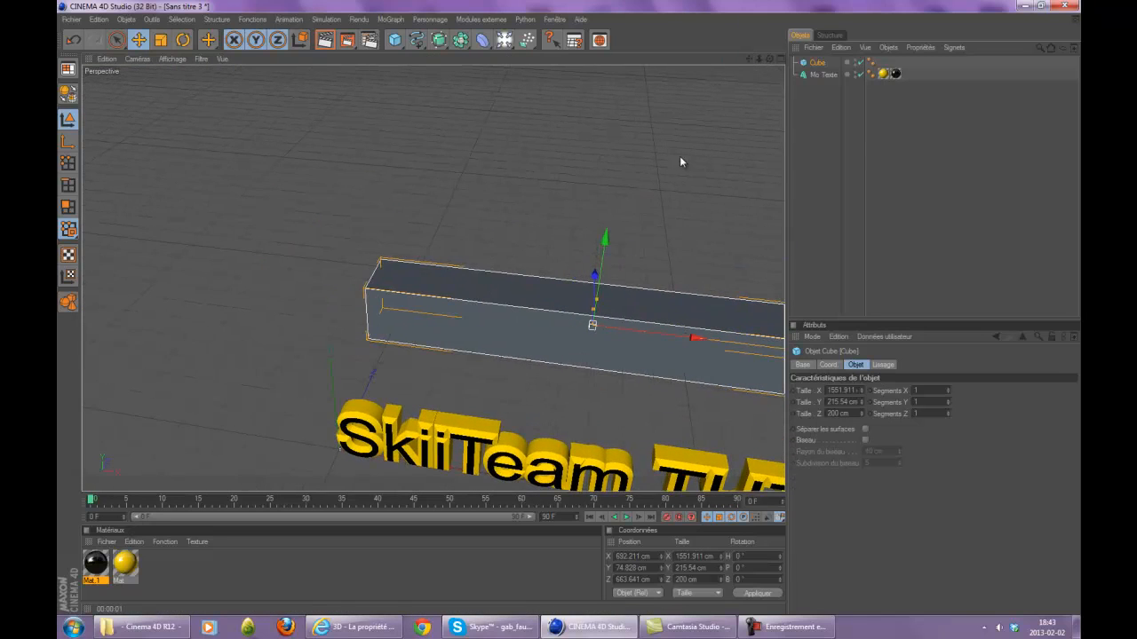
pyautogui.moveTo(599, 299); pyautogui.dragTo(569, 308)
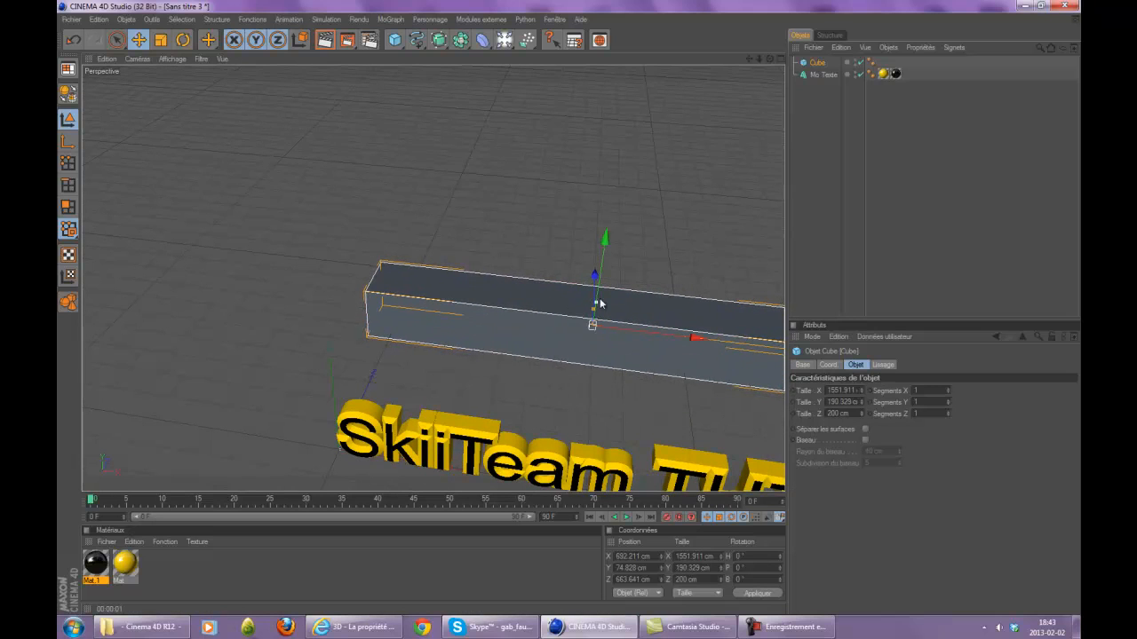
pyautogui.scroll(1, 604, 290)
pyautogui.press('Left')
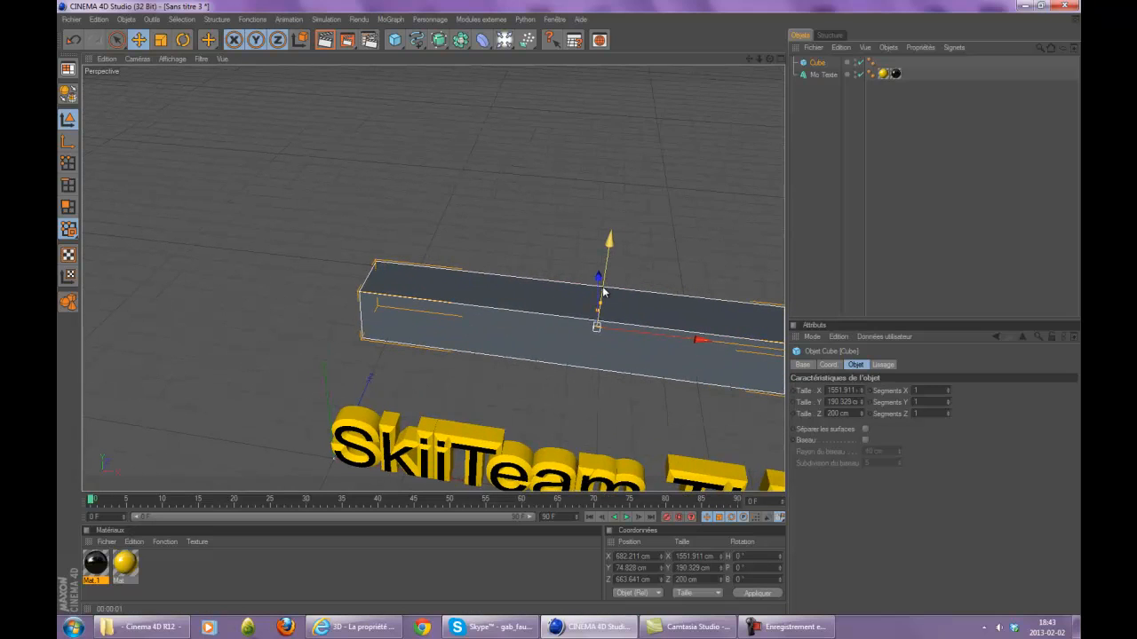
# Step: In the front view, increase the cube's height to about 212 cm so it encloses the text outline
pyautogui.middleClick(555, 233)
pyautogui.middleClick(620, 327)
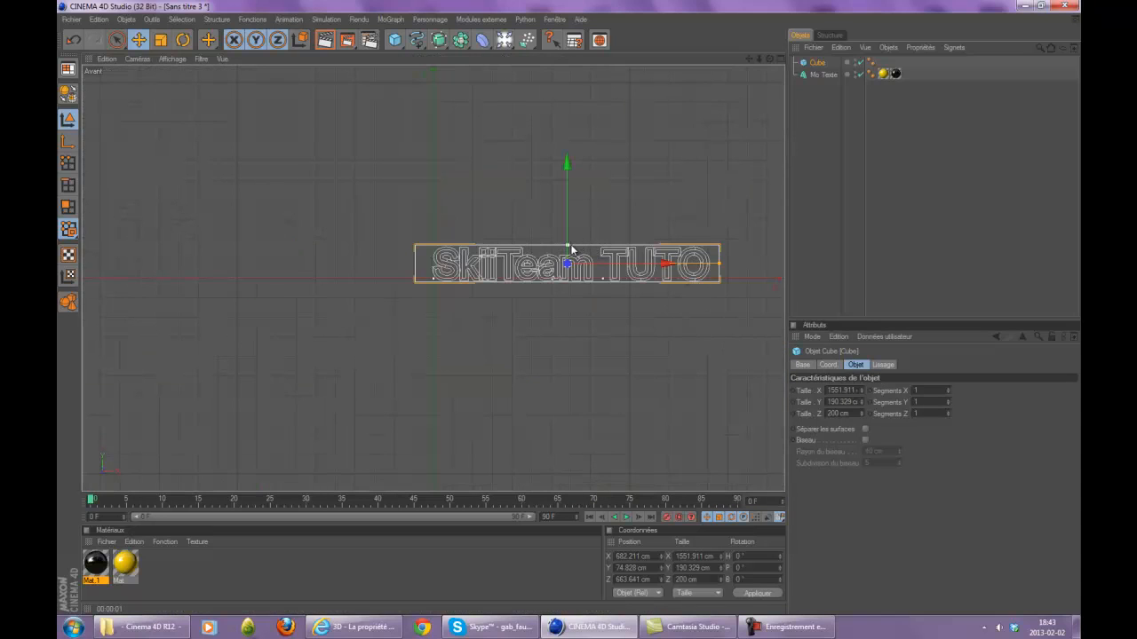
pyautogui.moveTo(571, 250); pyautogui.dragTo(571, 247)
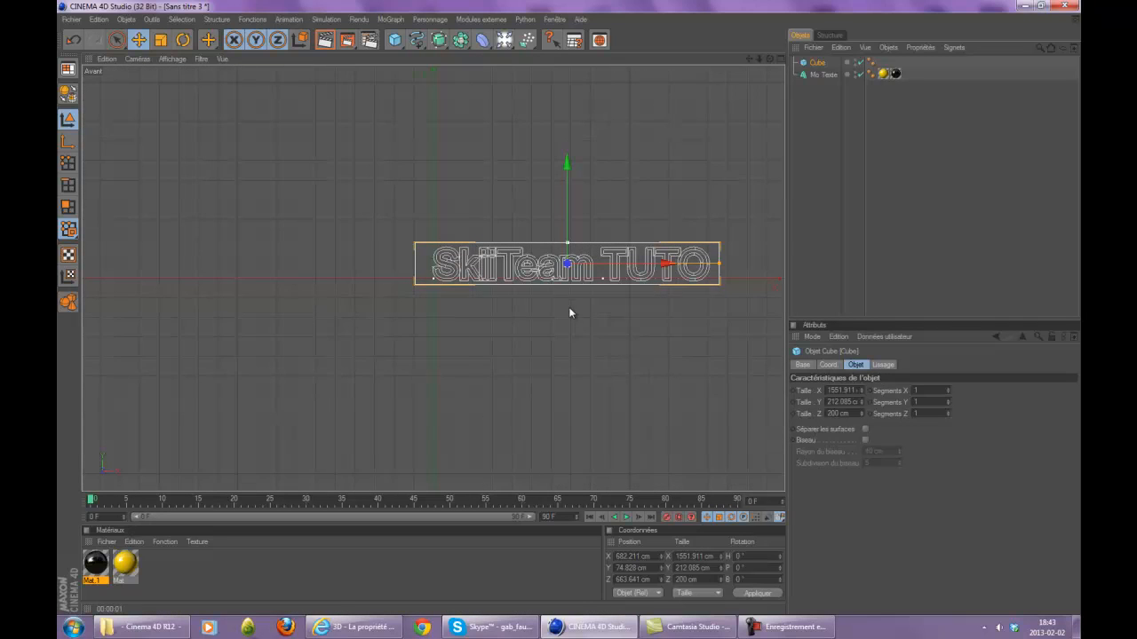
# Step: In the perspective view, reduce the cube's depth along Z to about 112 cm
pyautogui.scroll(1, 574, 330)
pyautogui.middleClick(315, 309)
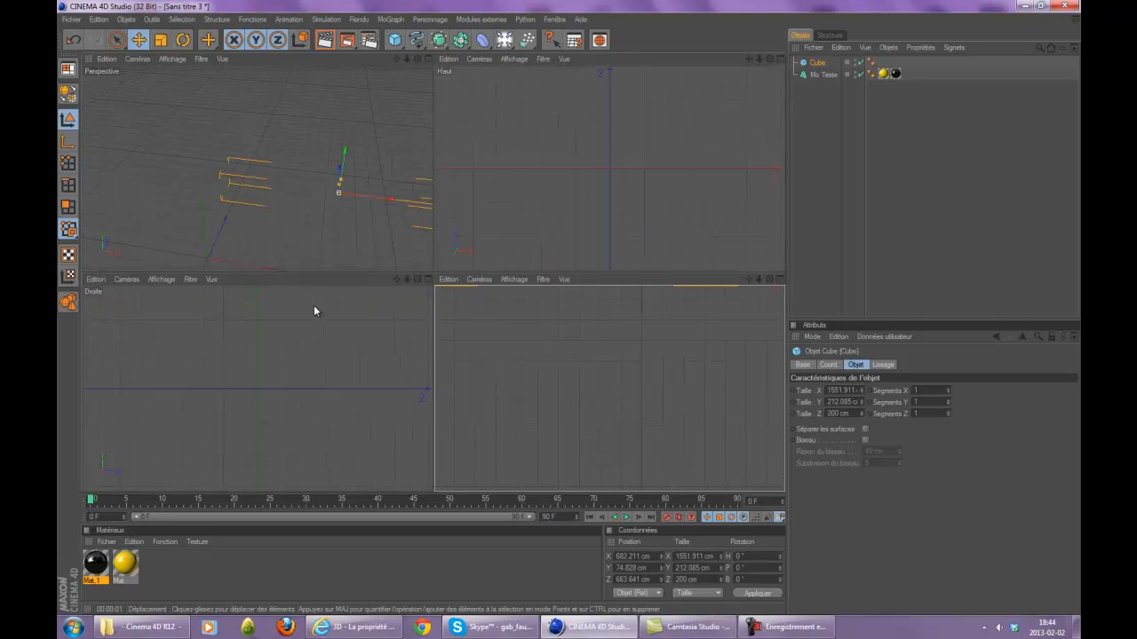
pyautogui.middleClick(163, 135)
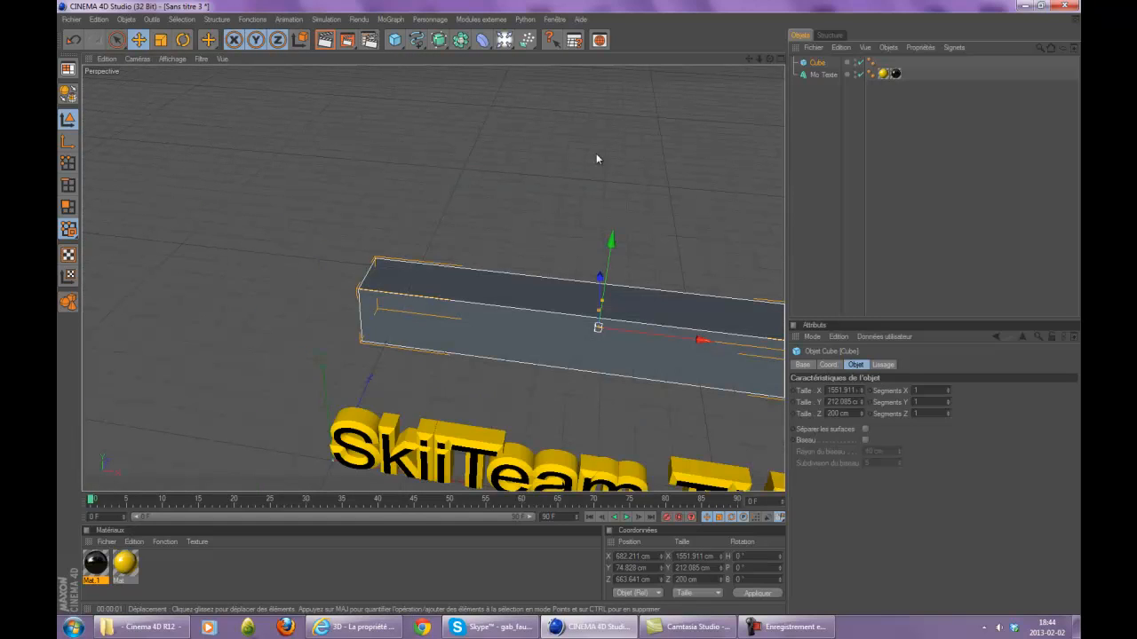
pyautogui.moveTo(769, 59); pyautogui.dragTo(619, 346)
pyautogui.moveTo(574, 312); pyautogui.dragTo(569, 307)
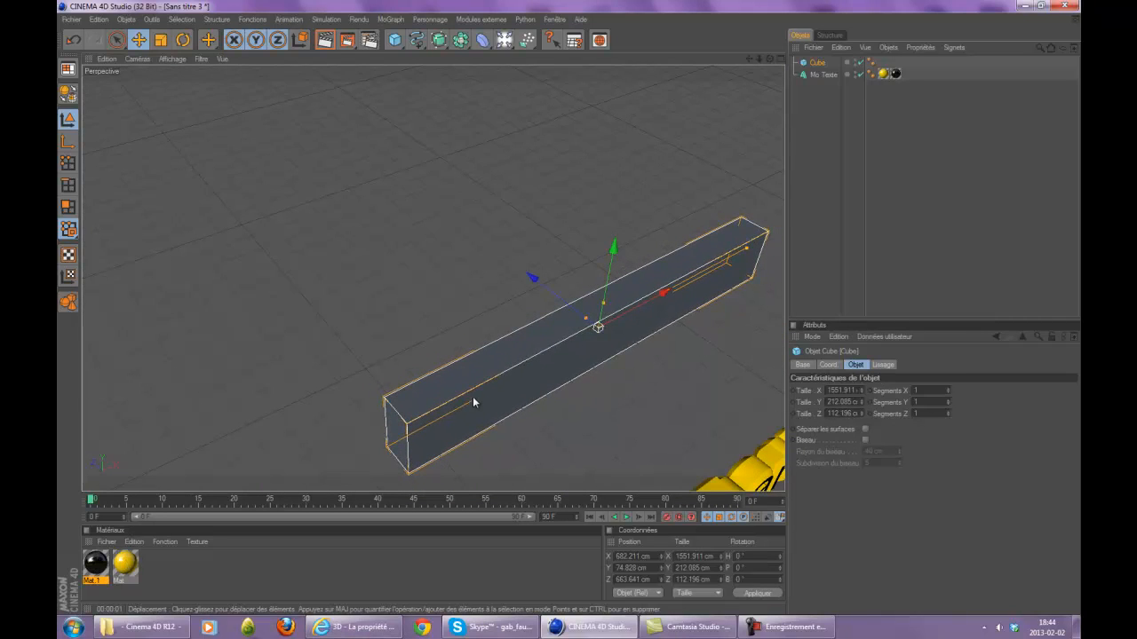
pyautogui.scroll(-2, 476, 400)
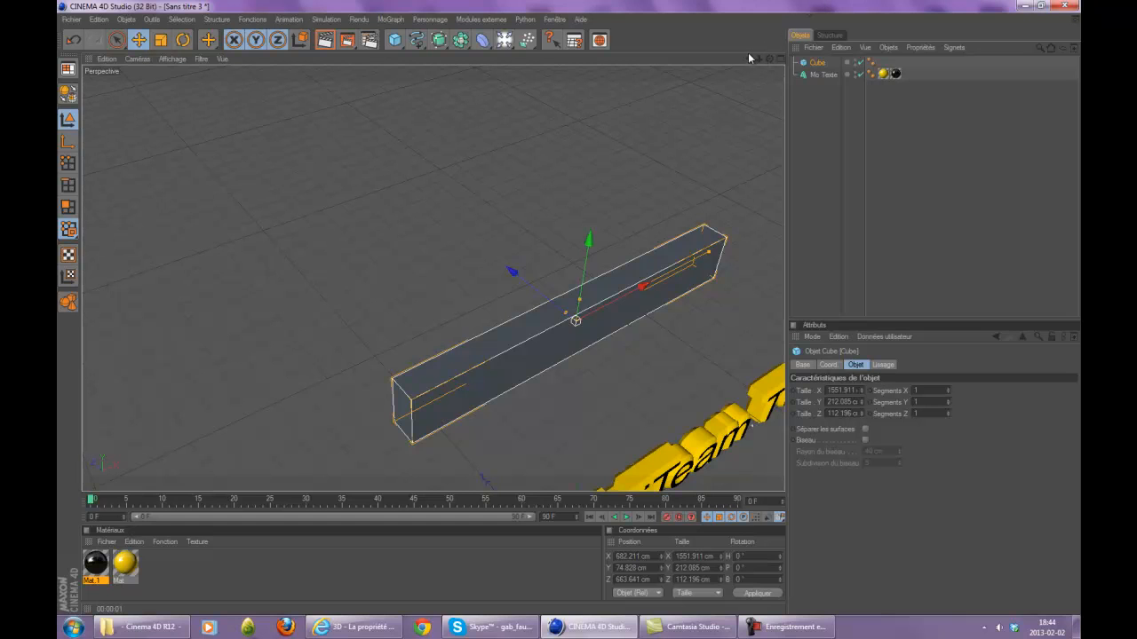
# Step: Apply the black material Mat.1 to the cube behind the text
pyautogui.moveTo(770, 60); pyautogui.dragTo(194, 394)
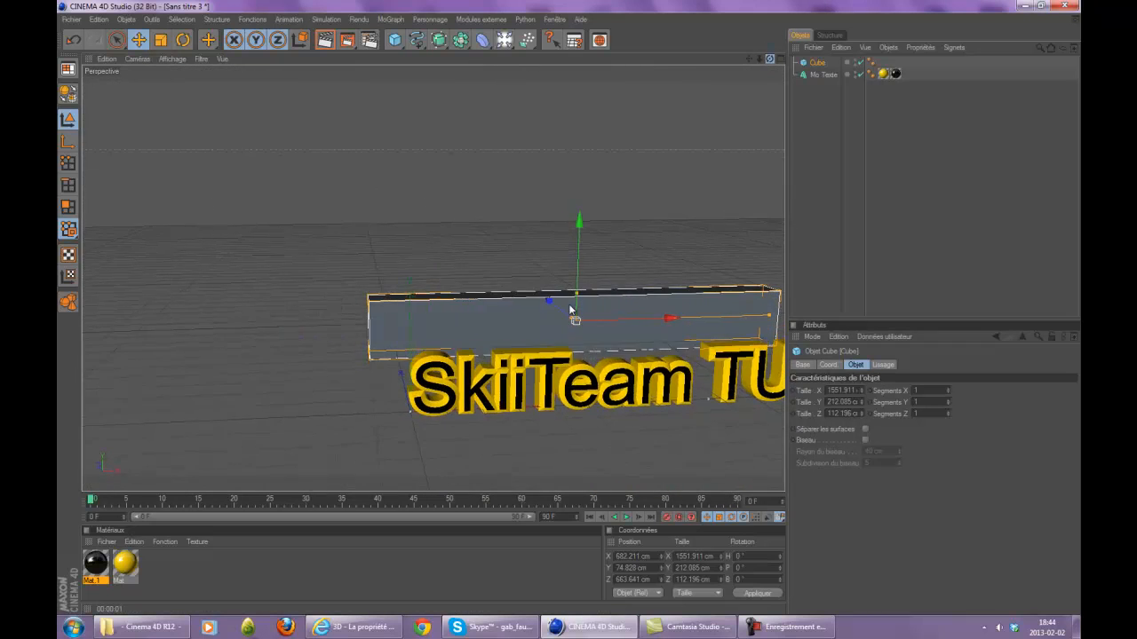
pyautogui.moveTo(105, 560); pyautogui.dragTo(445, 354)
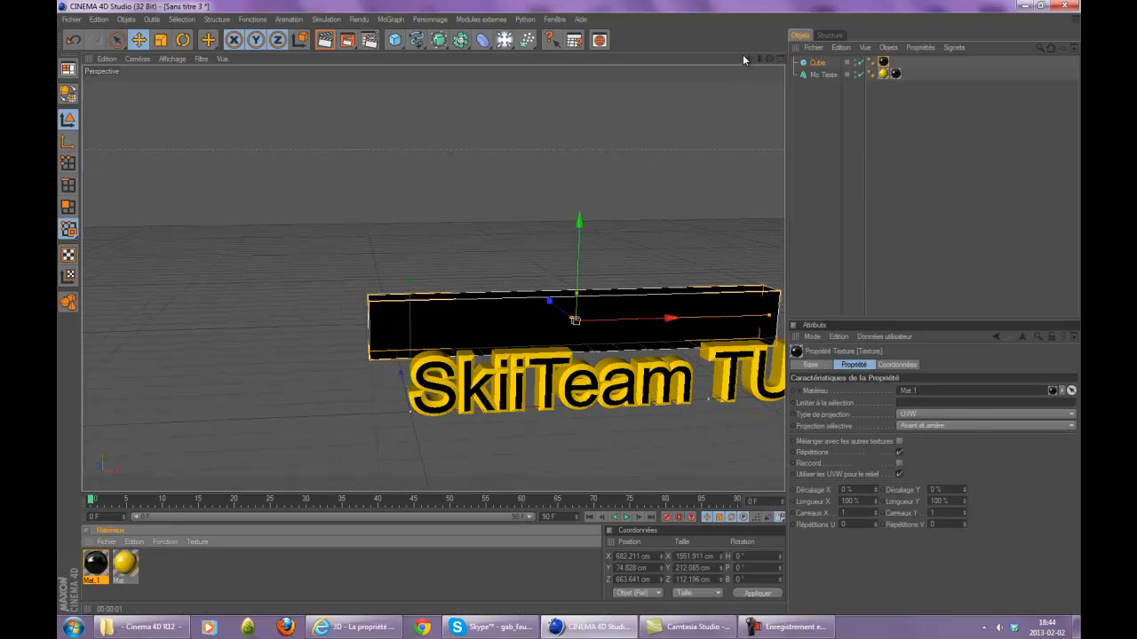
pyautogui.moveTo(567, 311); pyautogui.dragTo(571, 313)
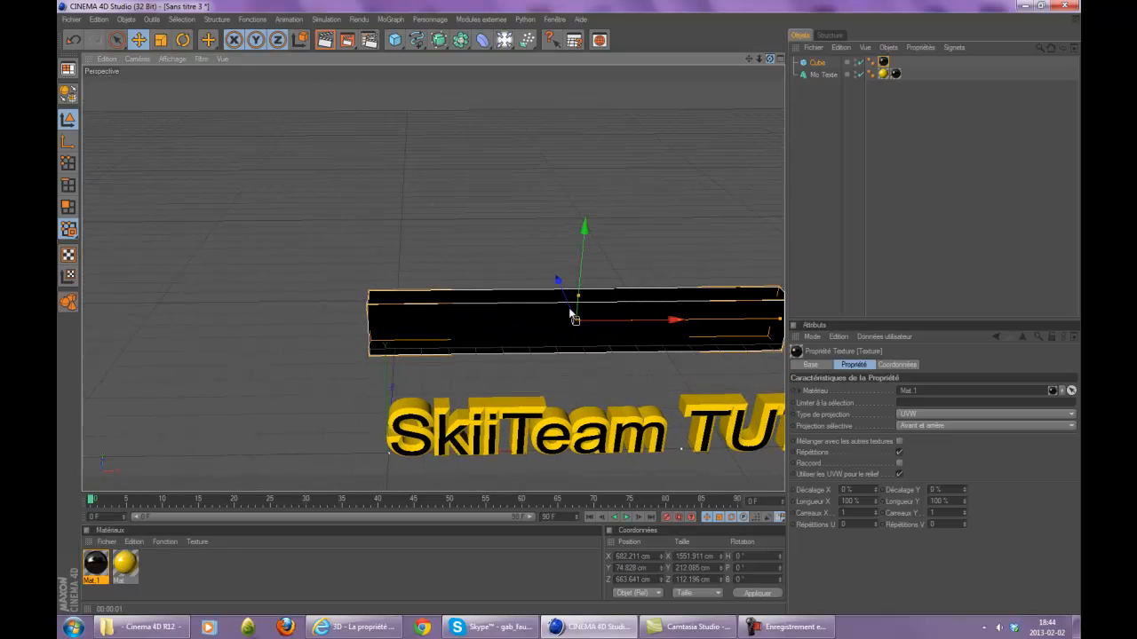
# Step: Move the Mo Texte object forward along Z to about -805 cm, away from the cube
pyautogui.click(822, 76)
pyautogui.scroll(-5, 559, 241)
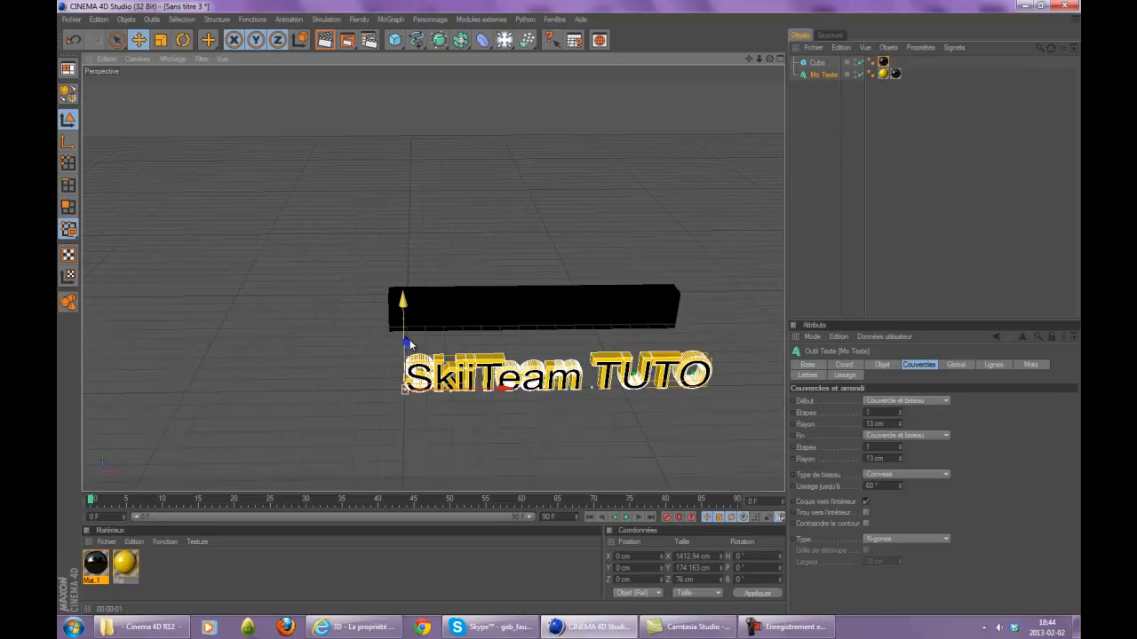
pyautogui.moveTo(409, 339); pyautogui.dragTo(571, 311)
pyautogui.scroll(-4, 380, 164)
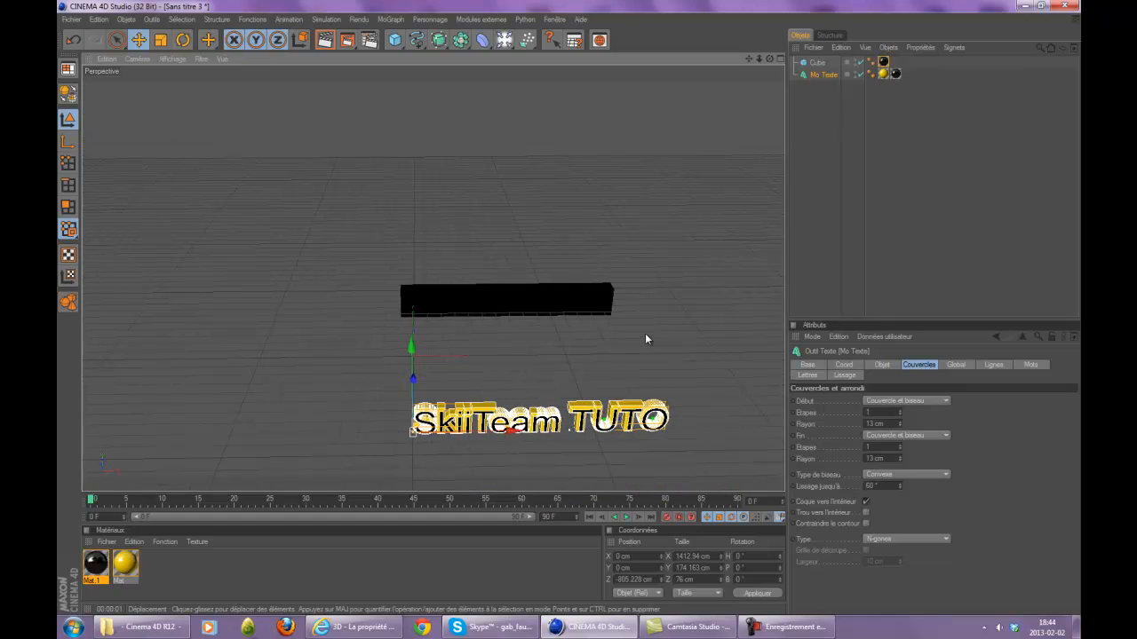
pyautogui.scroll(4, 529, 352)
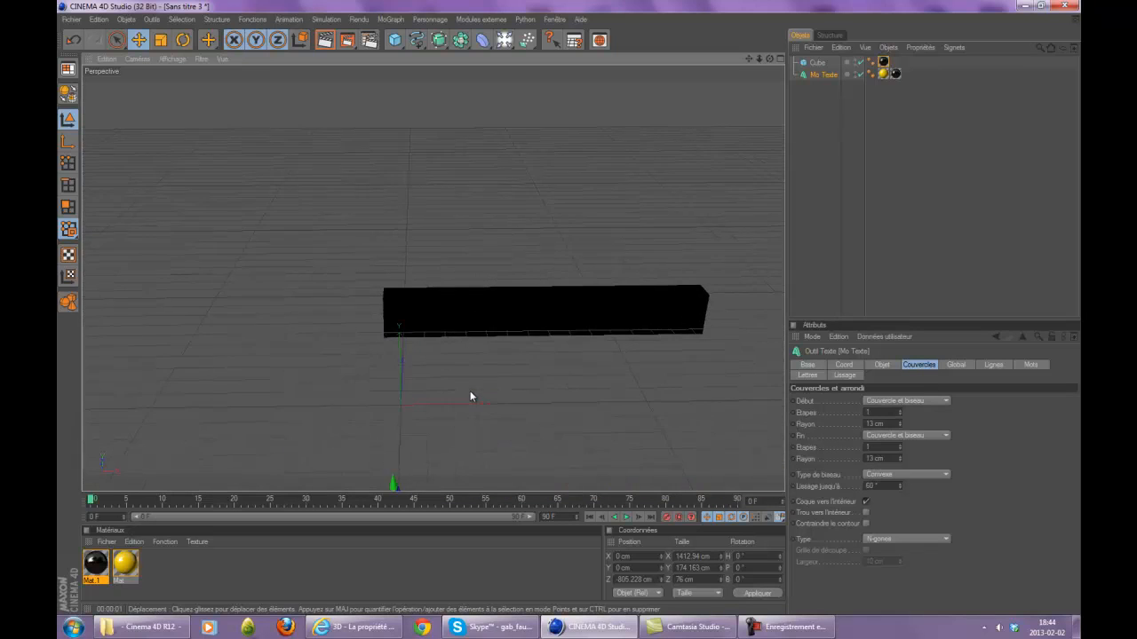
pyautogui.scroll(3, 470, 397)
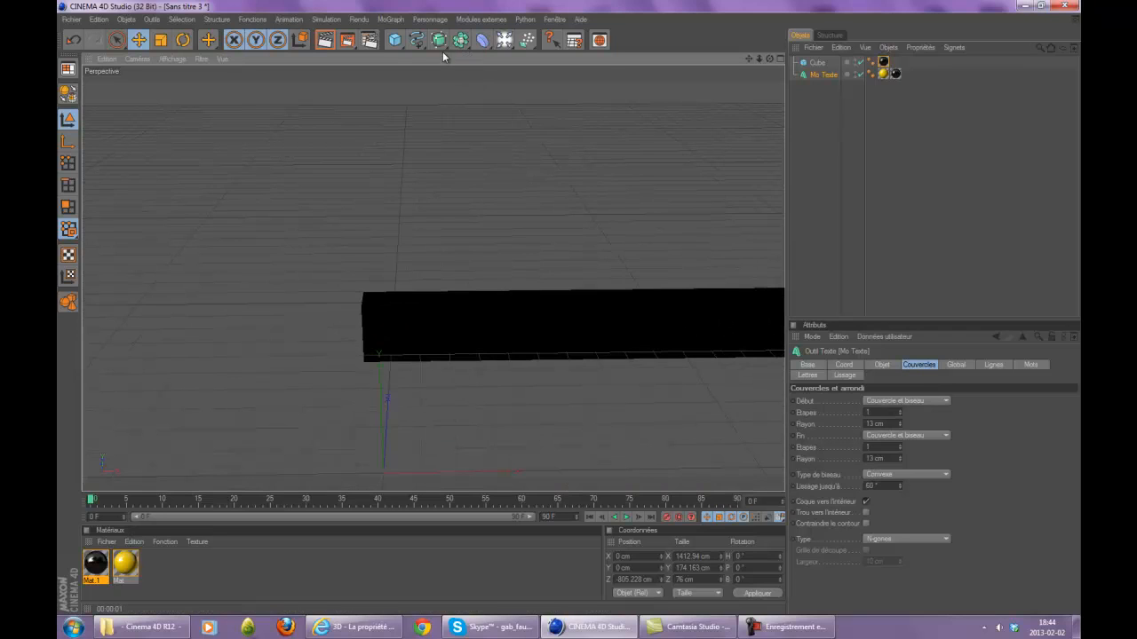
# Step: Add a MoGraph Simple effector to the scene
pyautogui.click(291, 20)
pyautogui.moveTo(454, 16)
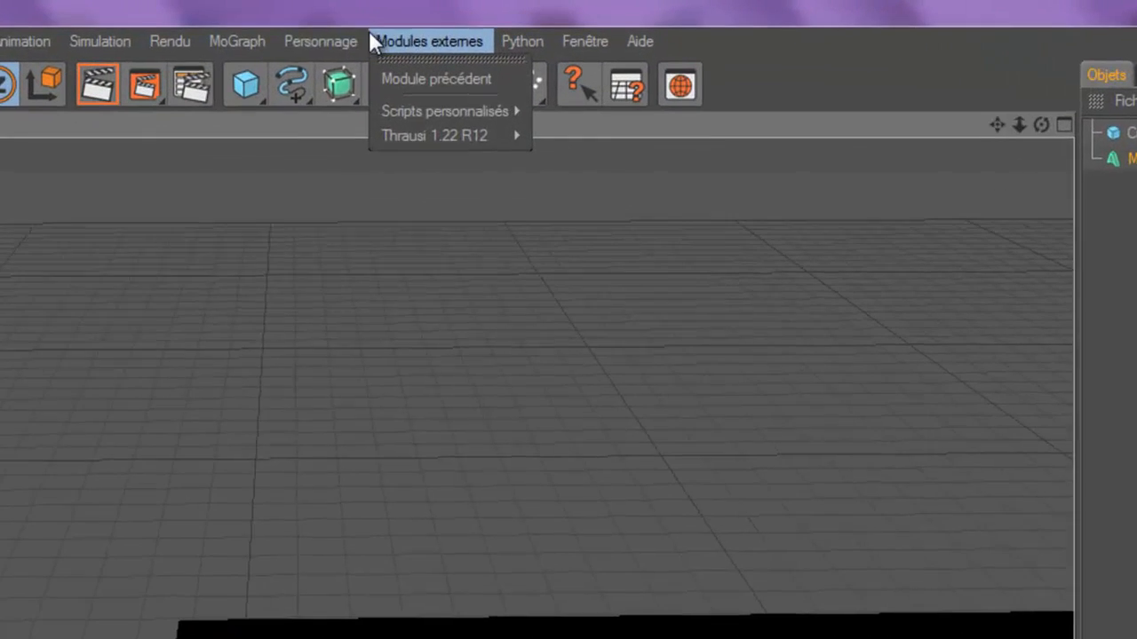
pyautogui.moveTo(240, 37)
pyautogui.moveTo(240, 76)
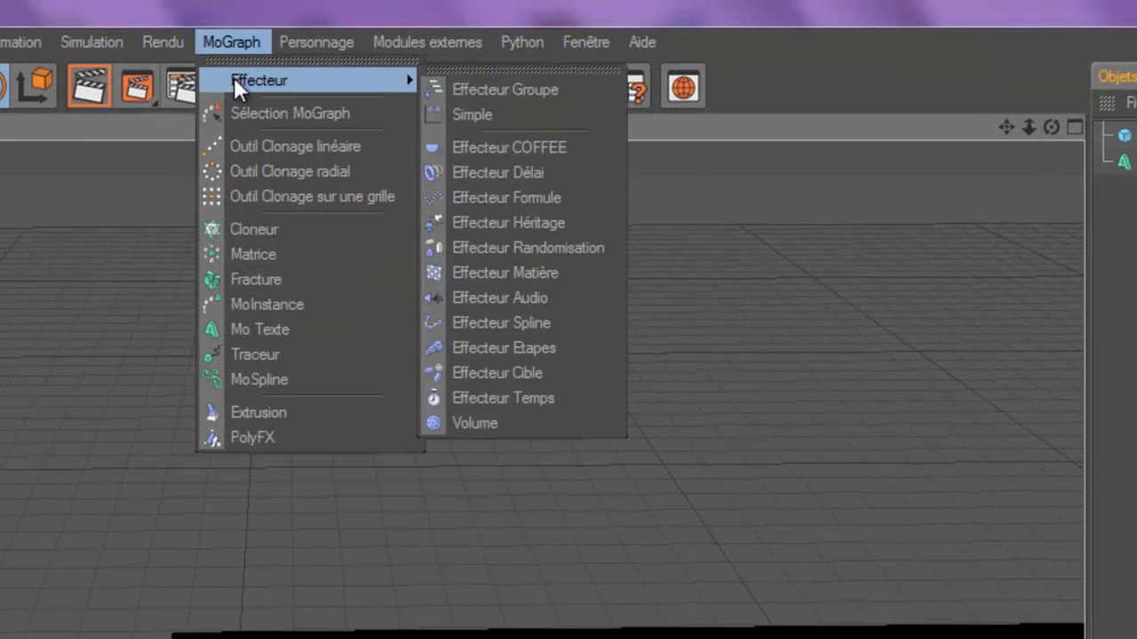
pyautogui.click(466, 115)
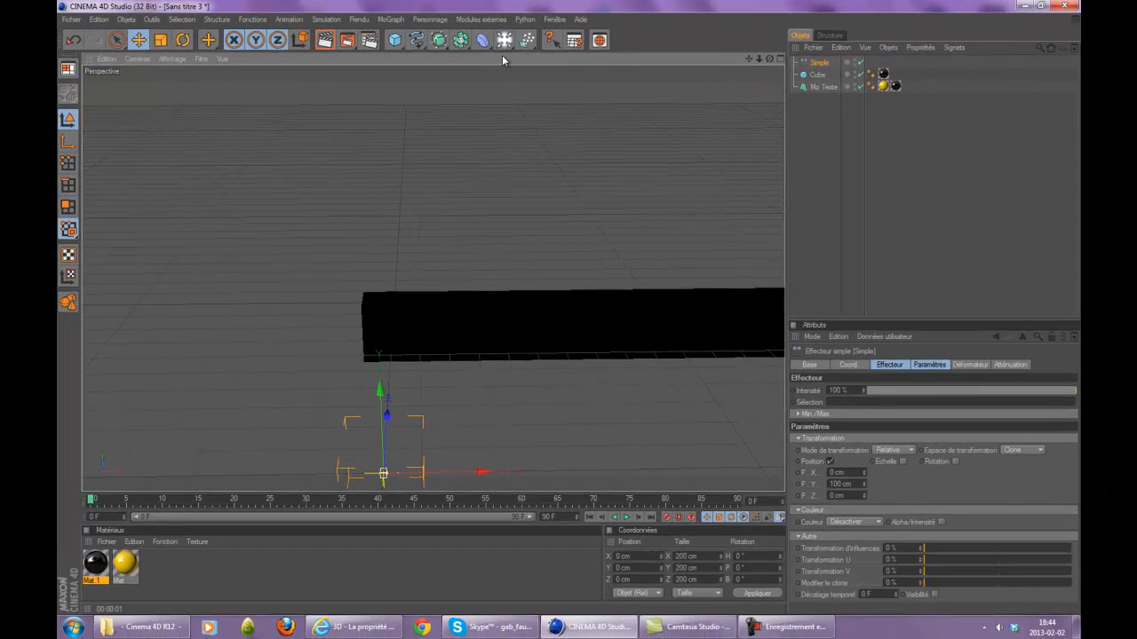
# Step: Set the Simple effector's Y position parameter to 0 cm
pyautogui.scroll(-5, 462, 175)
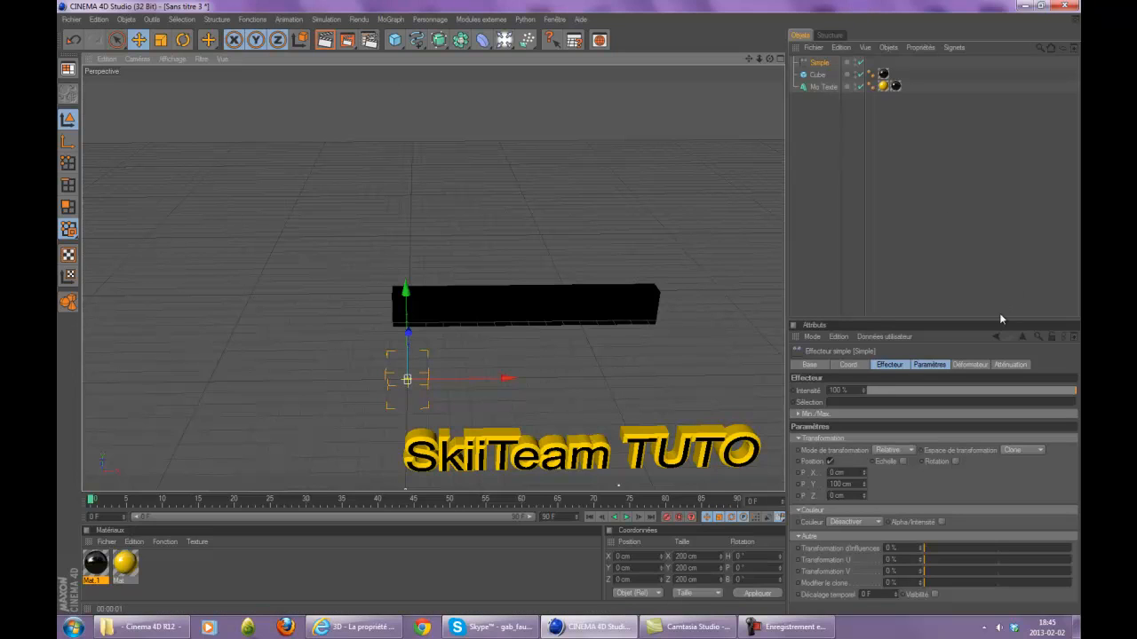
pyautogui.click(1012, 365)
pyautogui.click(968, 366)
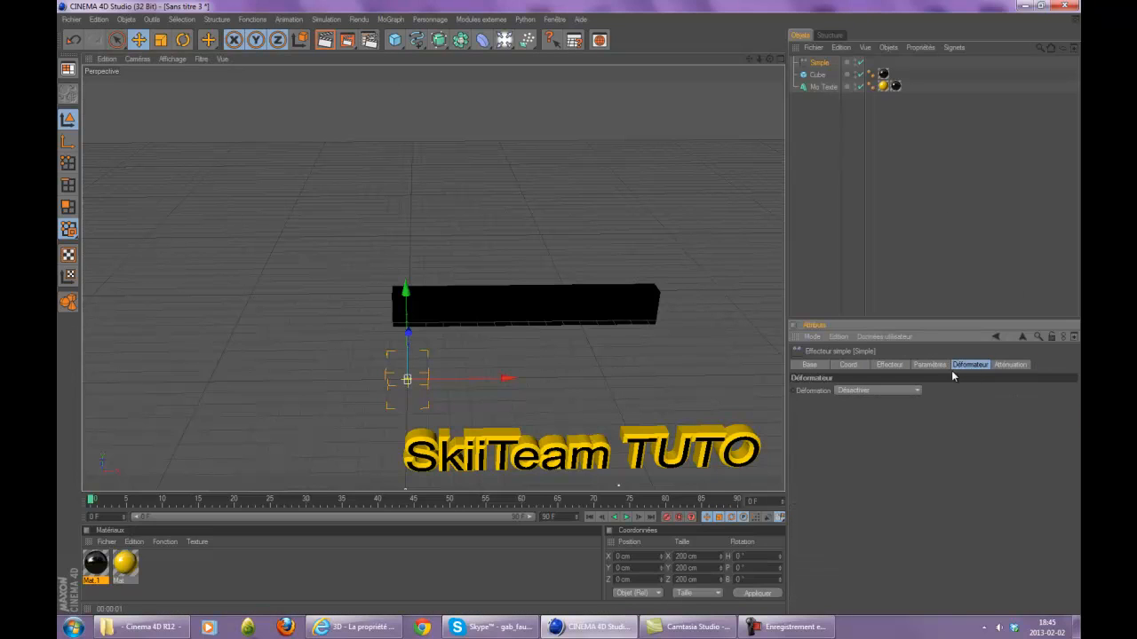
pyautogui.click(929, 365)
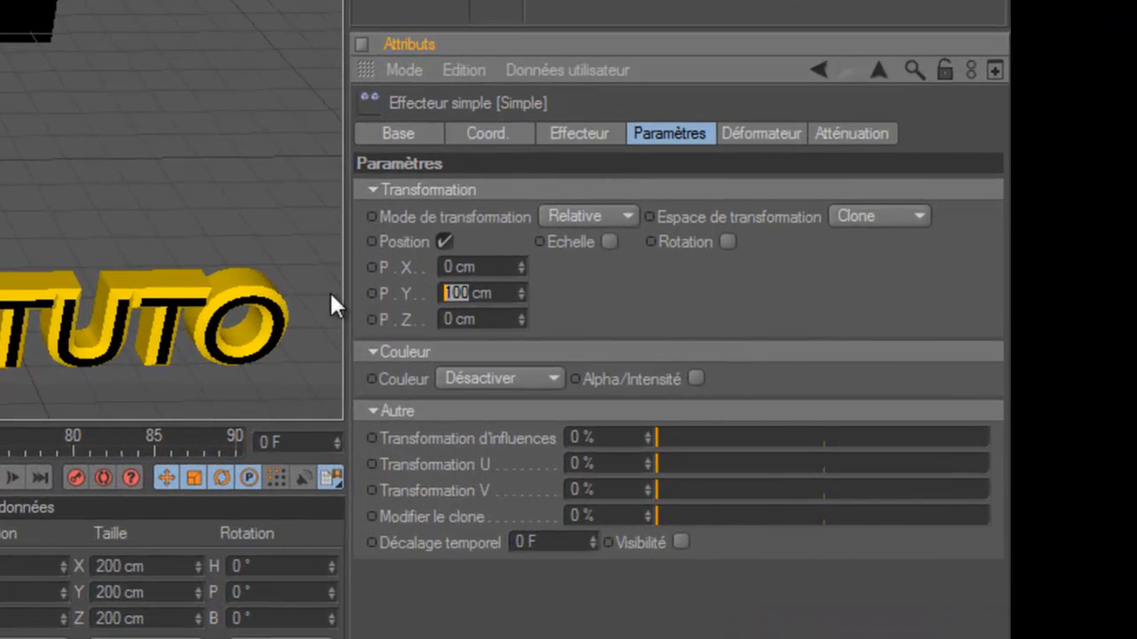
pyautogui.write('0')
pyautogui.press('Tab')
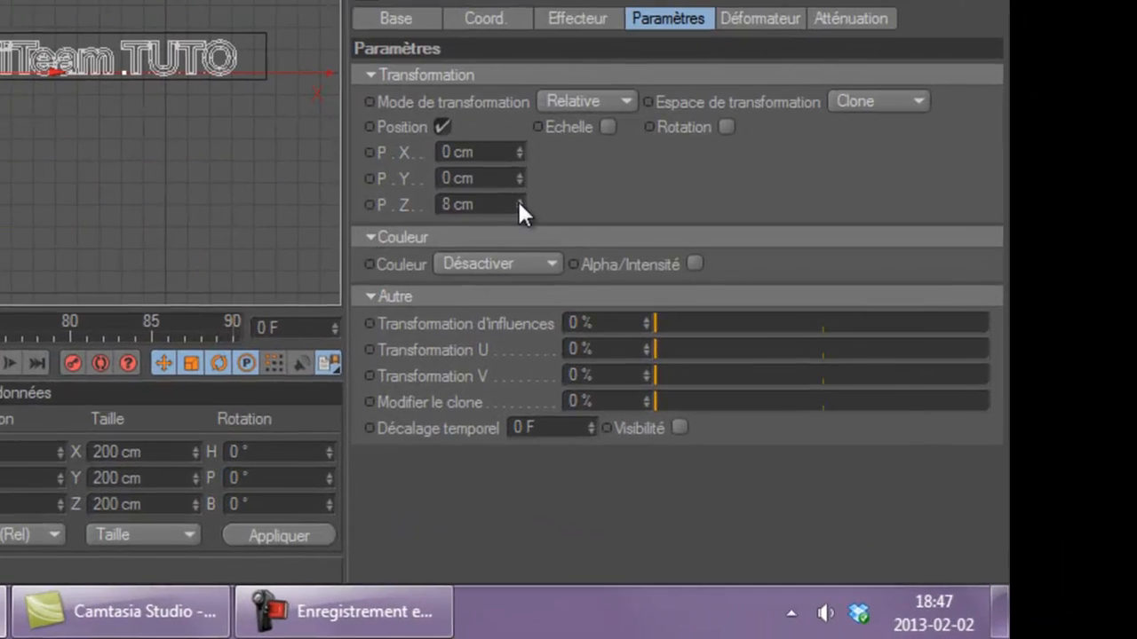
# Step: Raise the Simple effector's Z position parameter to about 998 cm to push the text toward the cube
pyautogui.moveTo(863, 450); pyautogui.dragTo(863, 451)
pyautogui.moveTo(507, 195); pyautogui.dragTo(504, 194)
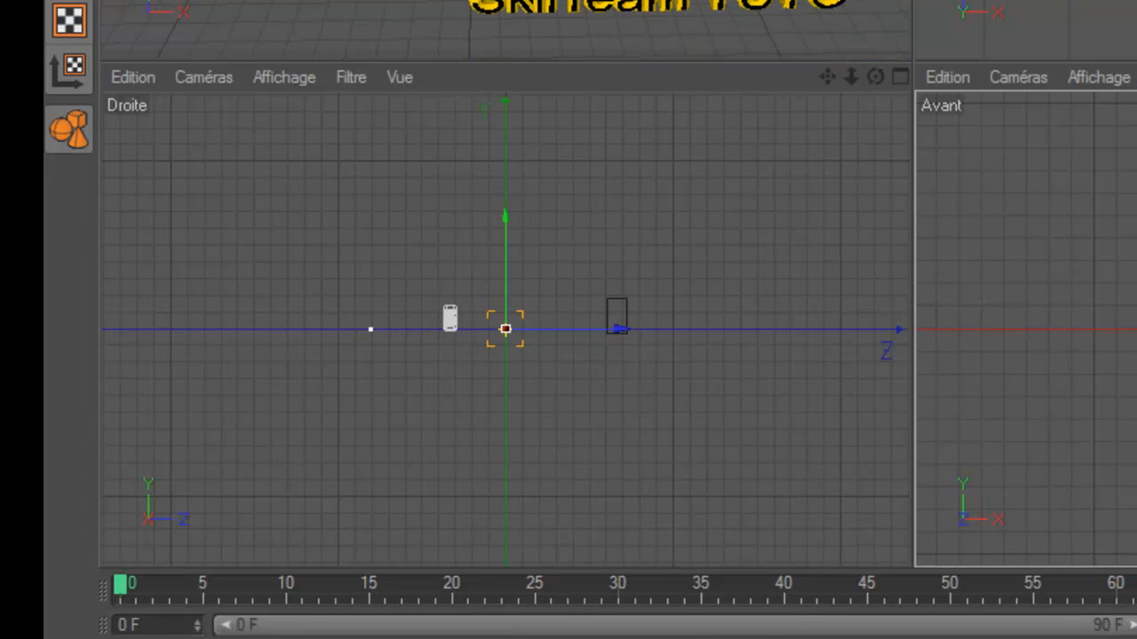
pyautogui.scroll(5, 1026, 328)
pyautogui.scroll(3, 1025, 30)
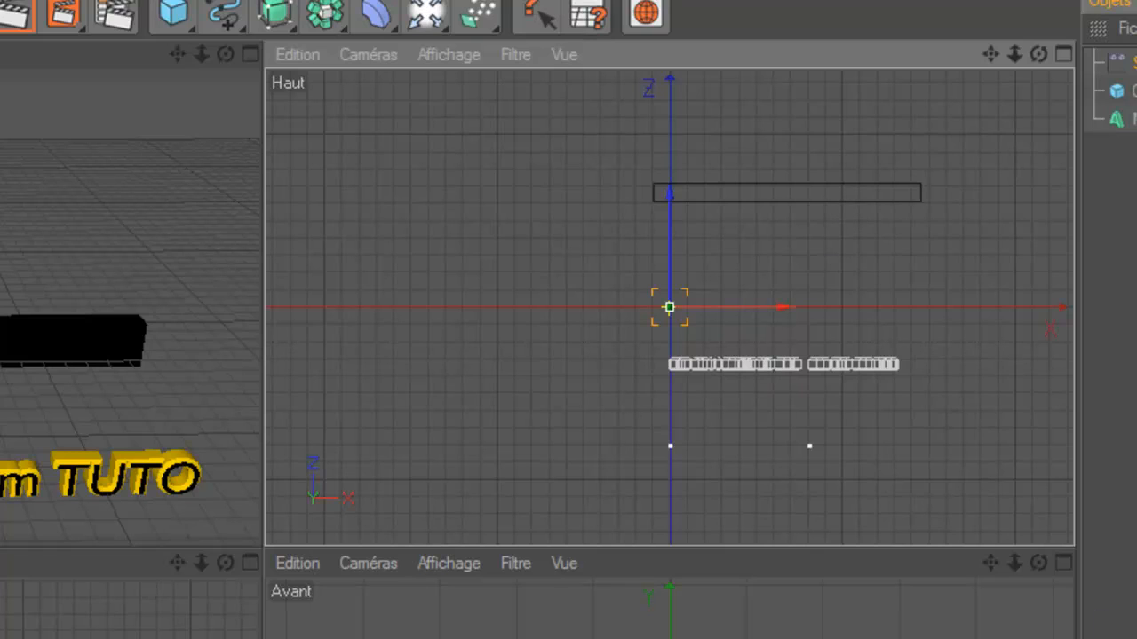
pyautogui.press('F8')
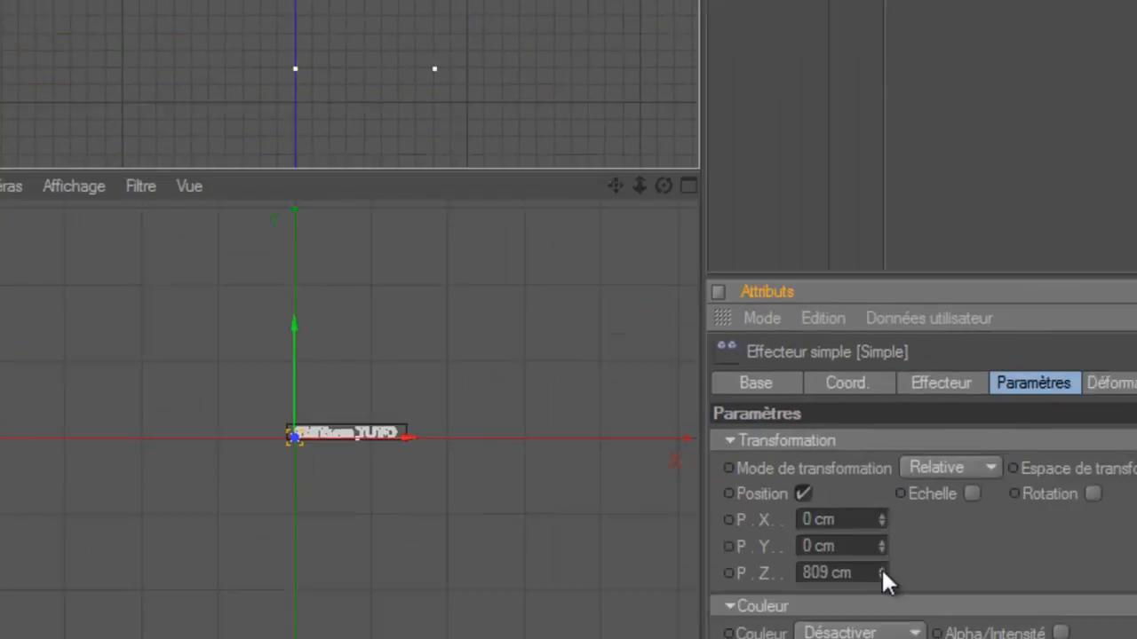
pyautogui.moveTo(883, 571); pyautogui.dragTo(563, 103)
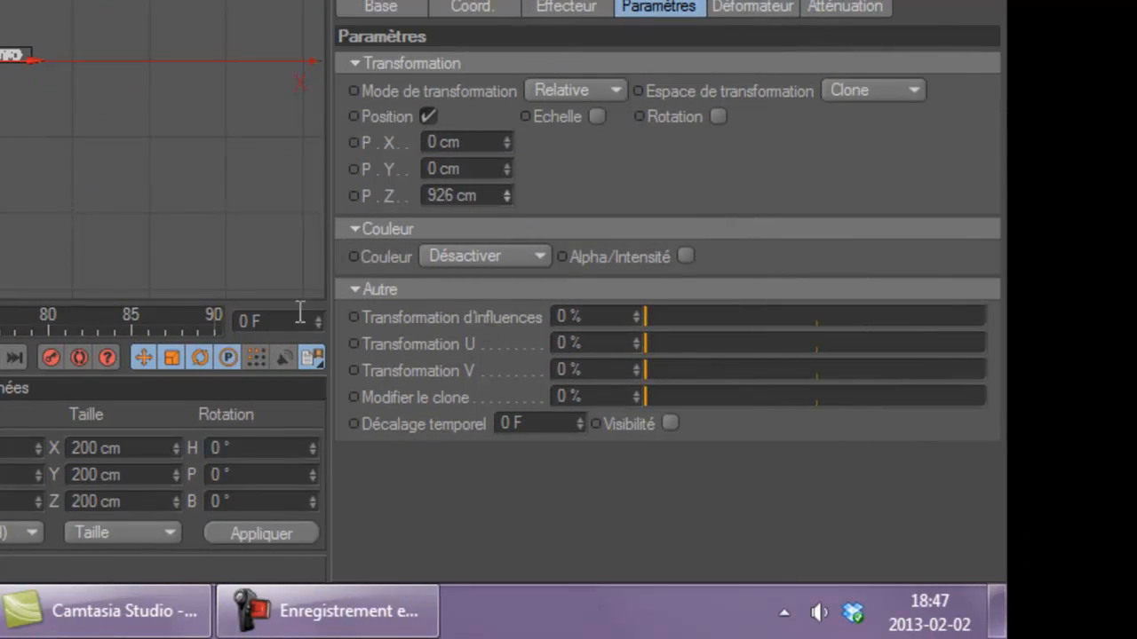
pyautogui.moveTo(508, 190); pyautogui.dragTo(635, 0)
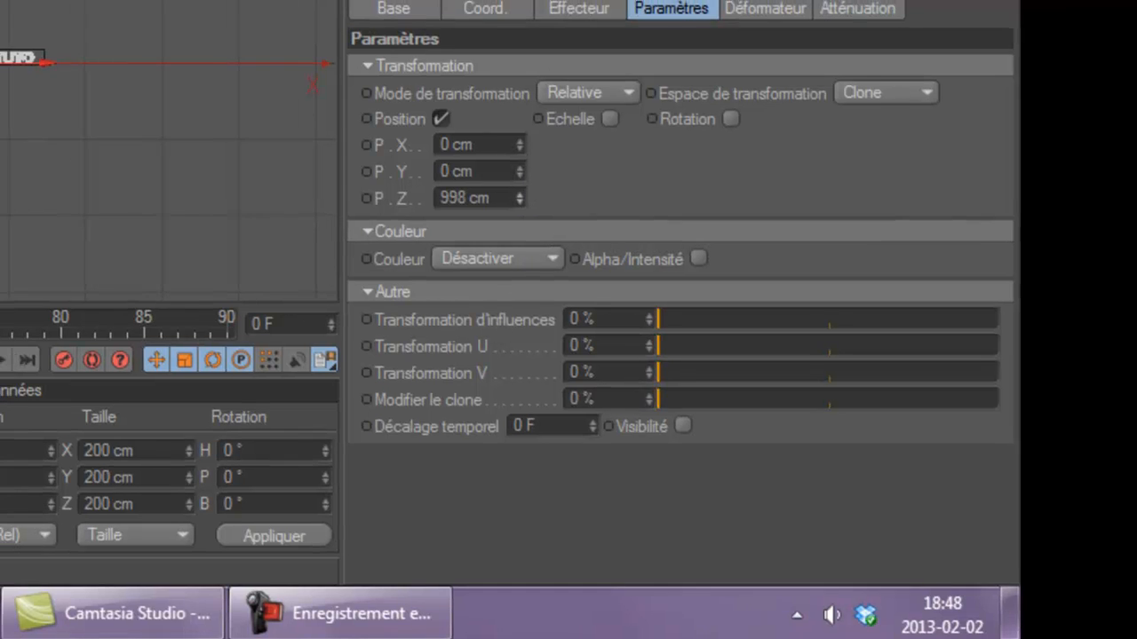
# Step: Increase the effector's Z position parameter to 1350 cm so the text meets the cube's front face in the right view
pyautogui.moveTo(589, 328); pyautogui.dragTo(595, 328)
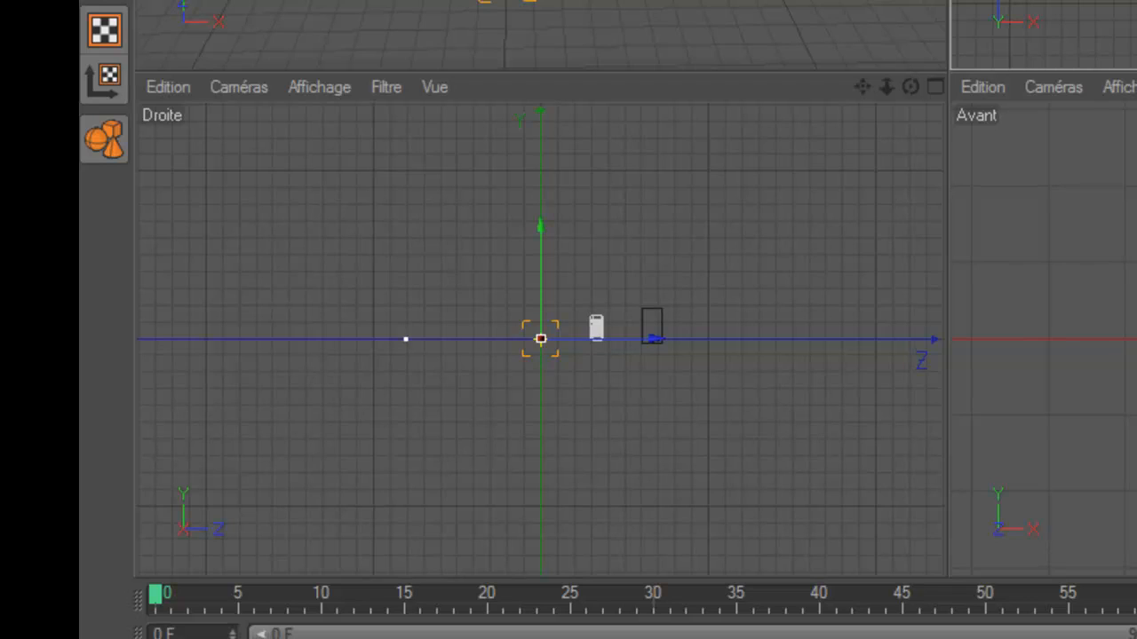
pyautogui.moveTo(596, 328); pyautogui.dragTo(633, 328)
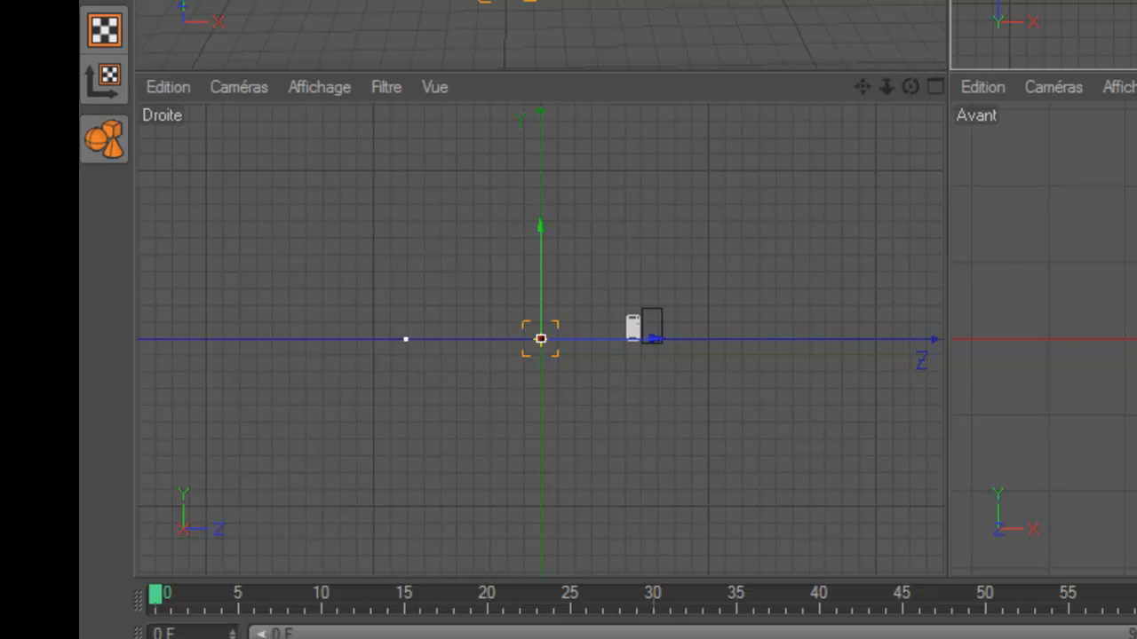
pyautogui.scroll(8, 695, 277)
pyautogui.moveTo(866, 87); pyautogui.dragTo(952, 167)
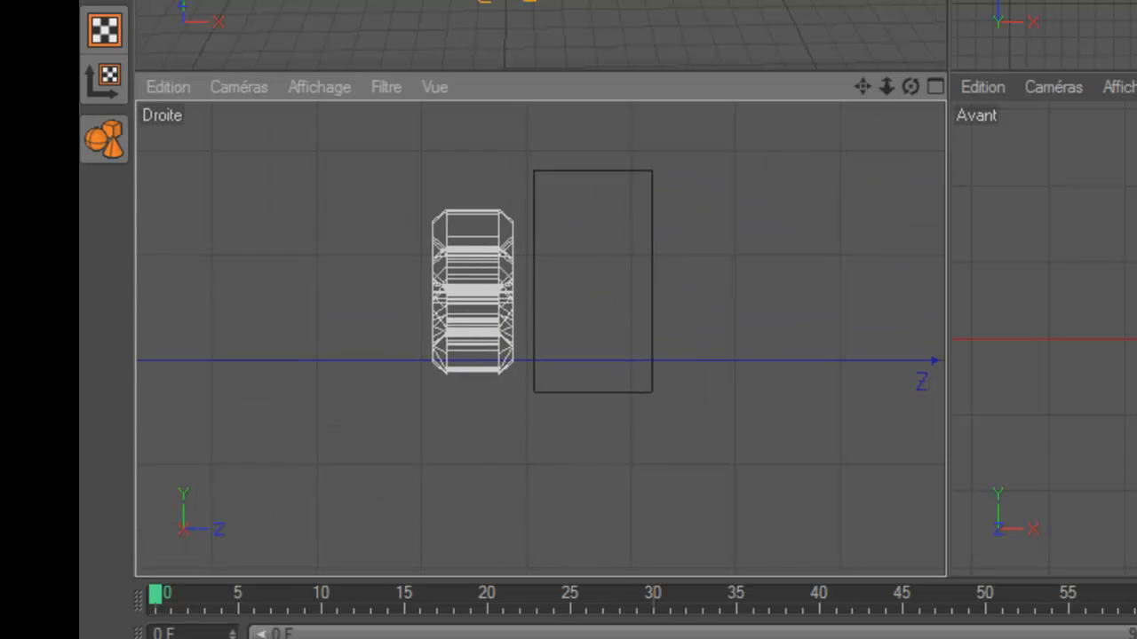
pyautogui.scroll(6, 791, 315)
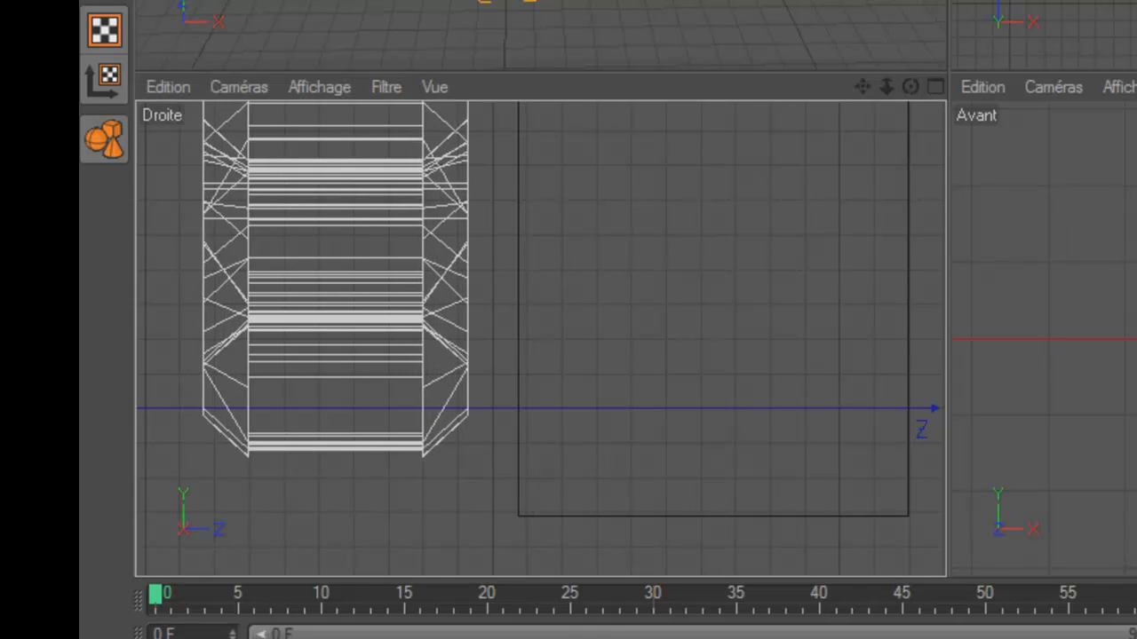
pyautogui.moveTo(356, 276); pyautogui.dragTo(388, 275)
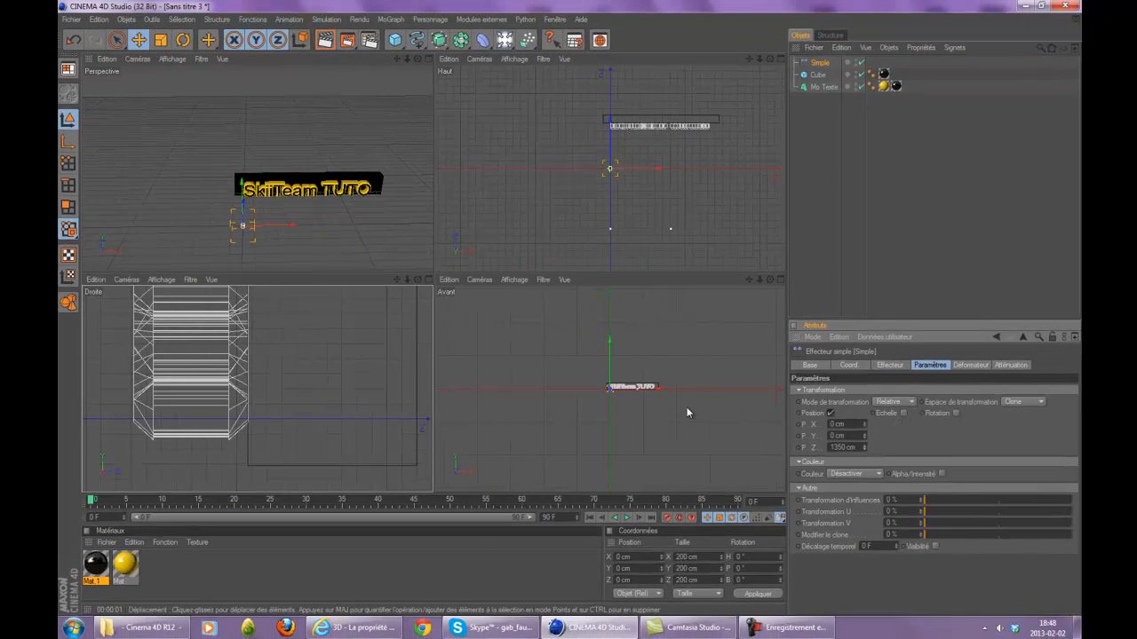
# Step: In the perspective view, nudge the Simple effector along X to about -6.5 cm and set its falloff shape to Boîte
pyautogui.middleClick(342, 238)
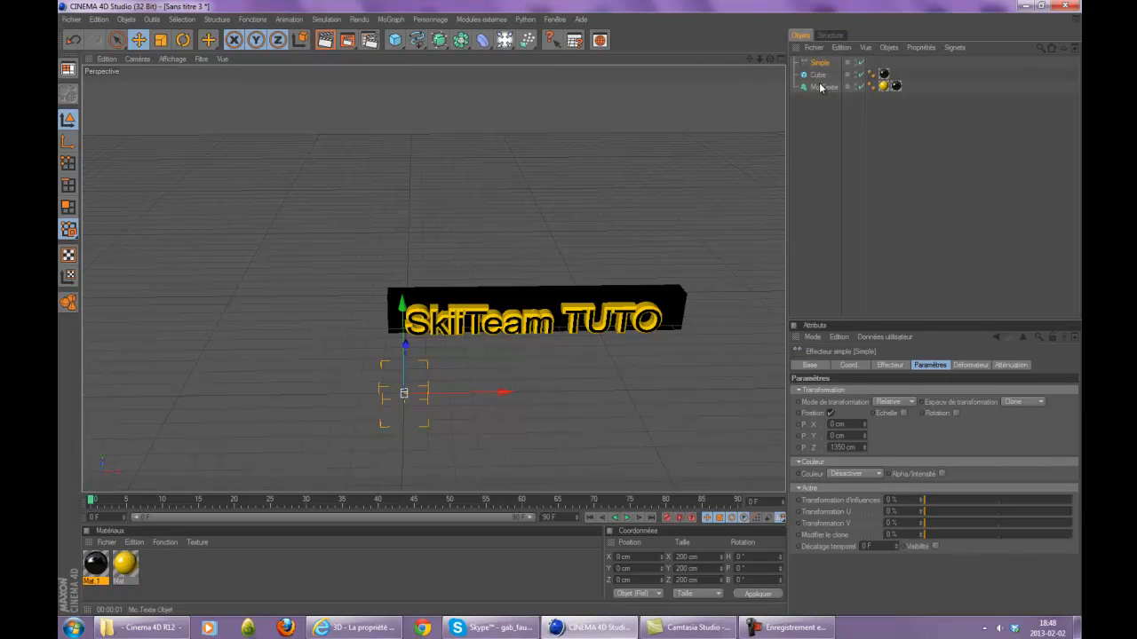
pyautogui.moveTo(525, 396); pyautogui.dragTo(565, 313)
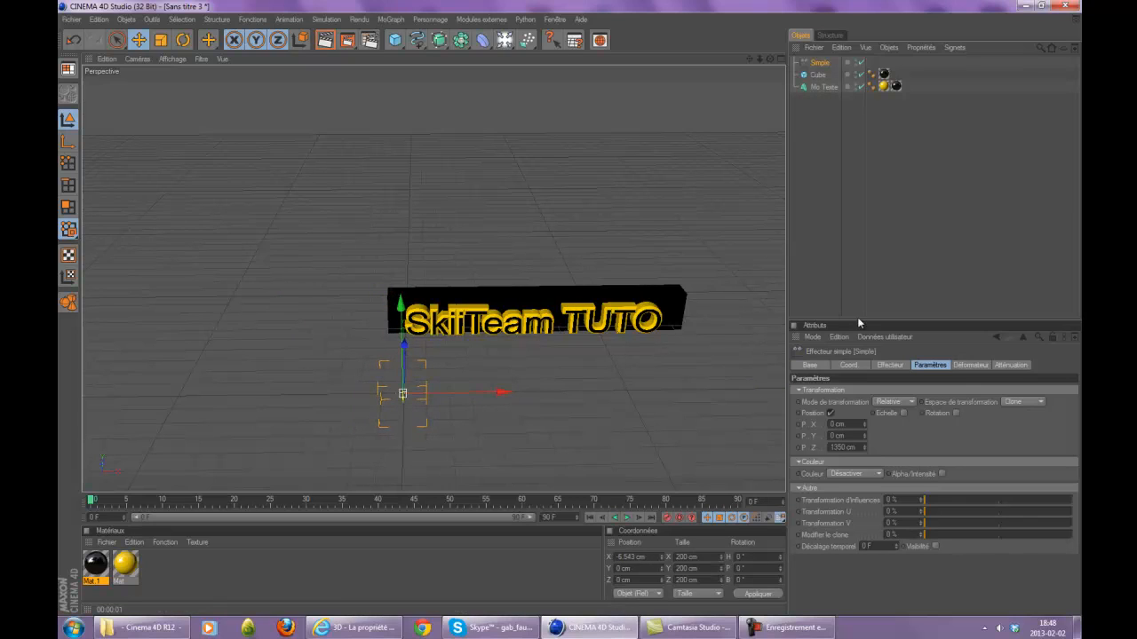
pyautogui.click(852, 367)
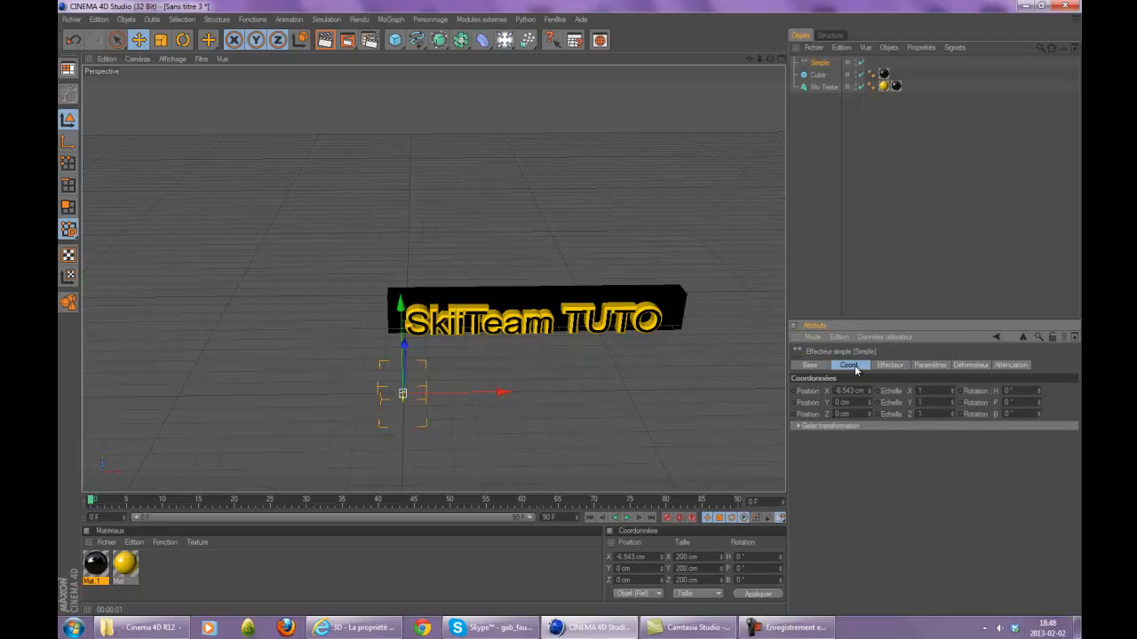
pyautogui.click(1008, 365)
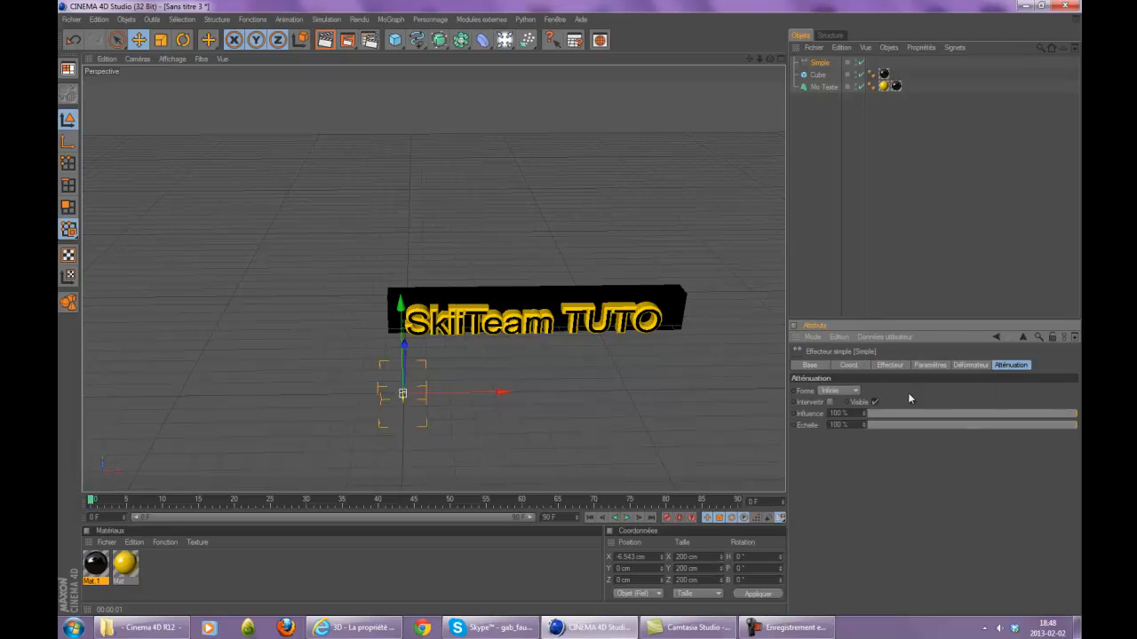
pyautogui.click(850, 393)
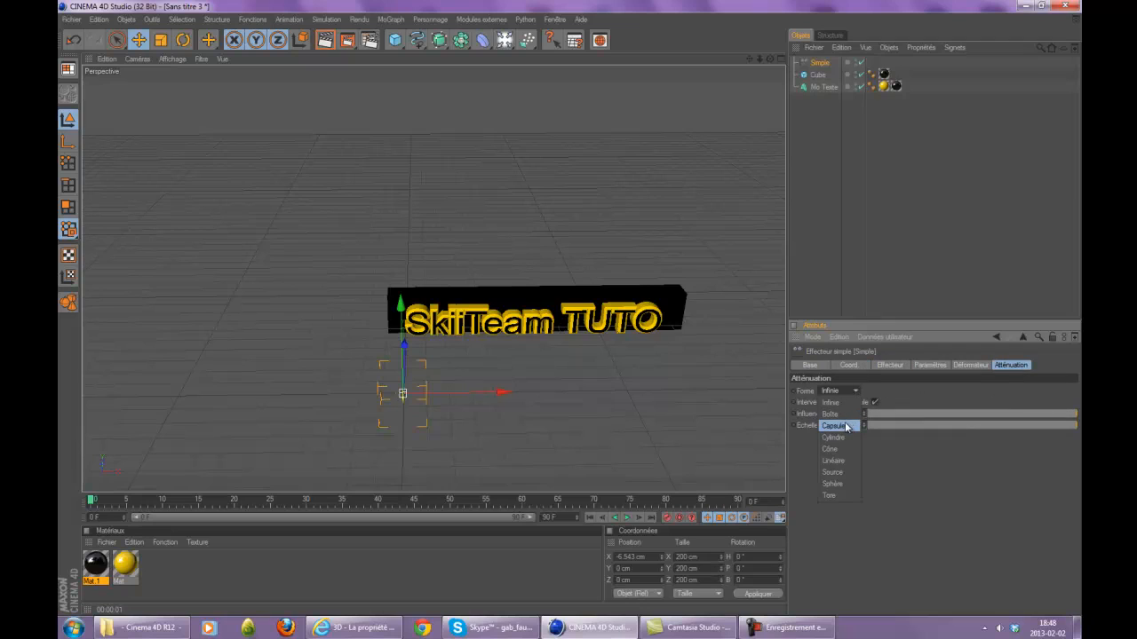
pyautogui.click(842, 461)
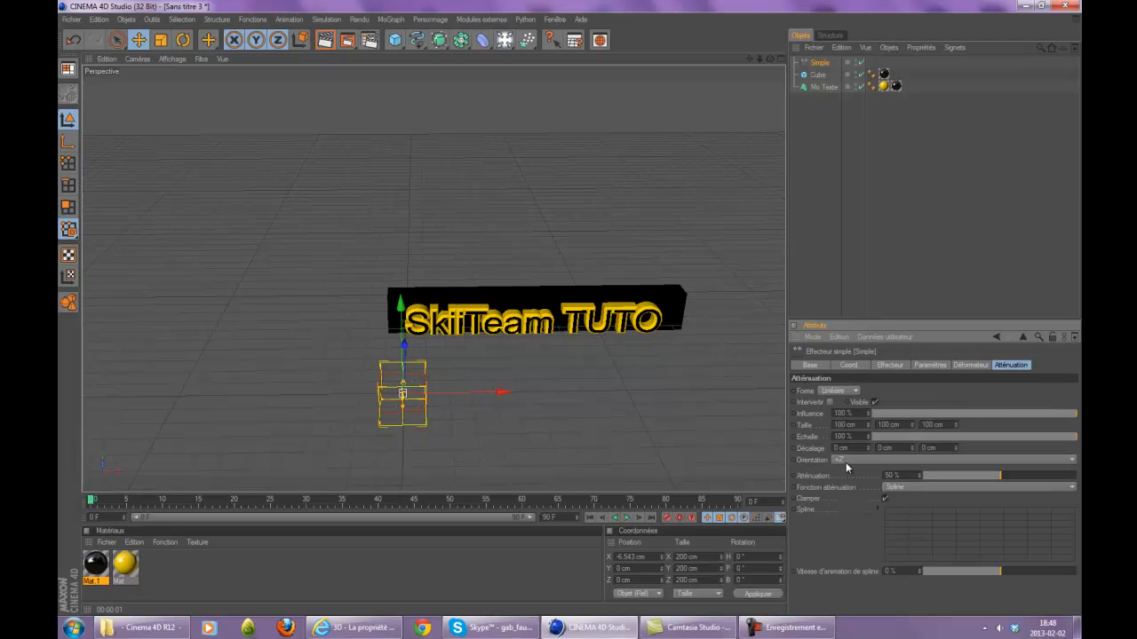
pyautogui.click(852, 391)
pyautogui.click(839, 417)
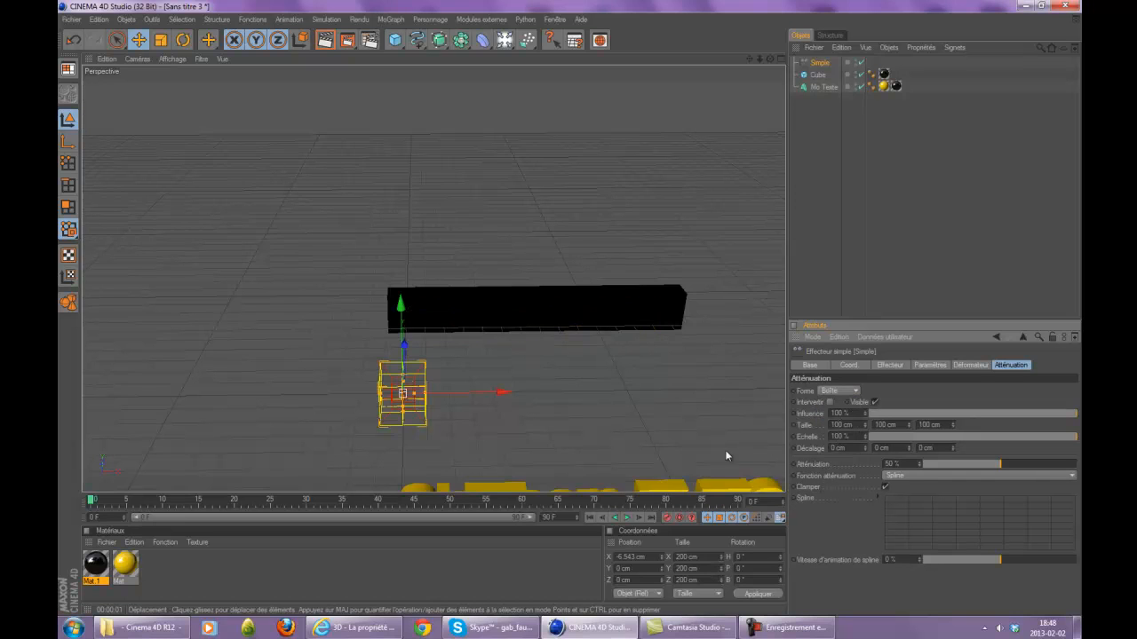
# Step: Reduce the box falloff's Atténuation to about 48.6 % and stretch its X size to about 1080 cm
pyautogui.scroll(6, 500, 399)
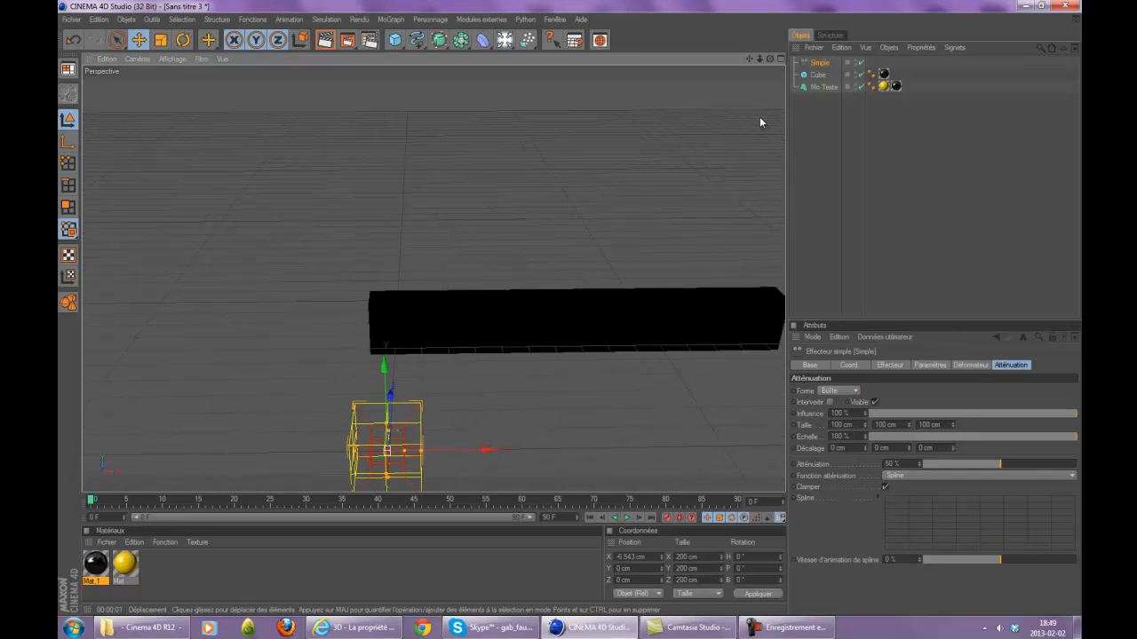
pyautogui.moveTo(768, 59); pyautogui.dragTo(766, 118)
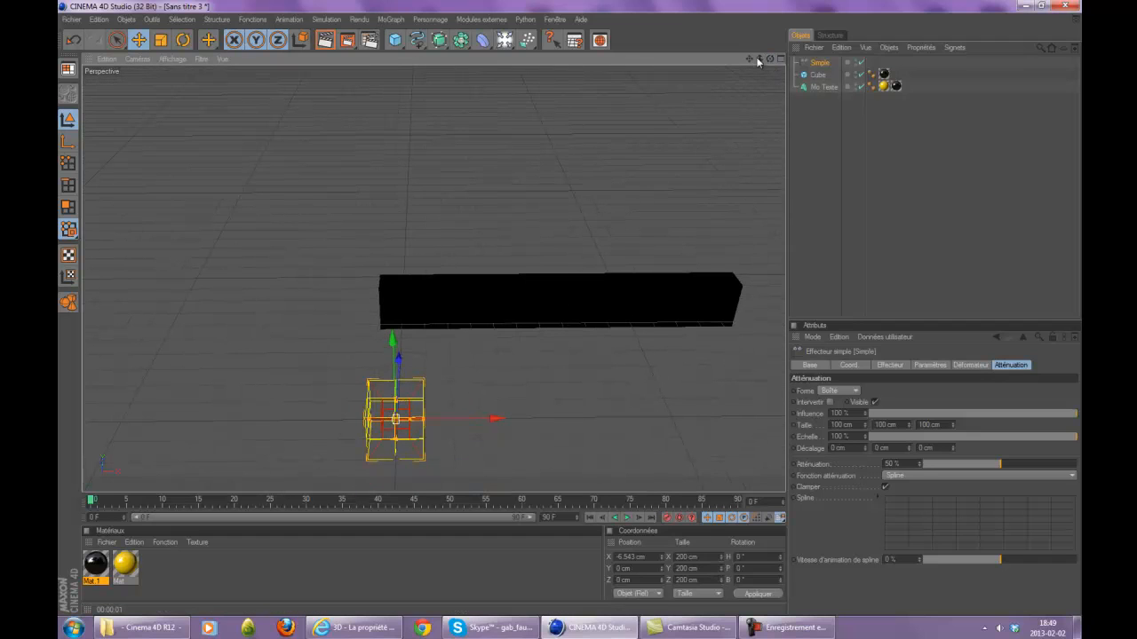
pyautogui.moveTo(752, 63); pyautogui.dragTo(570, 308)
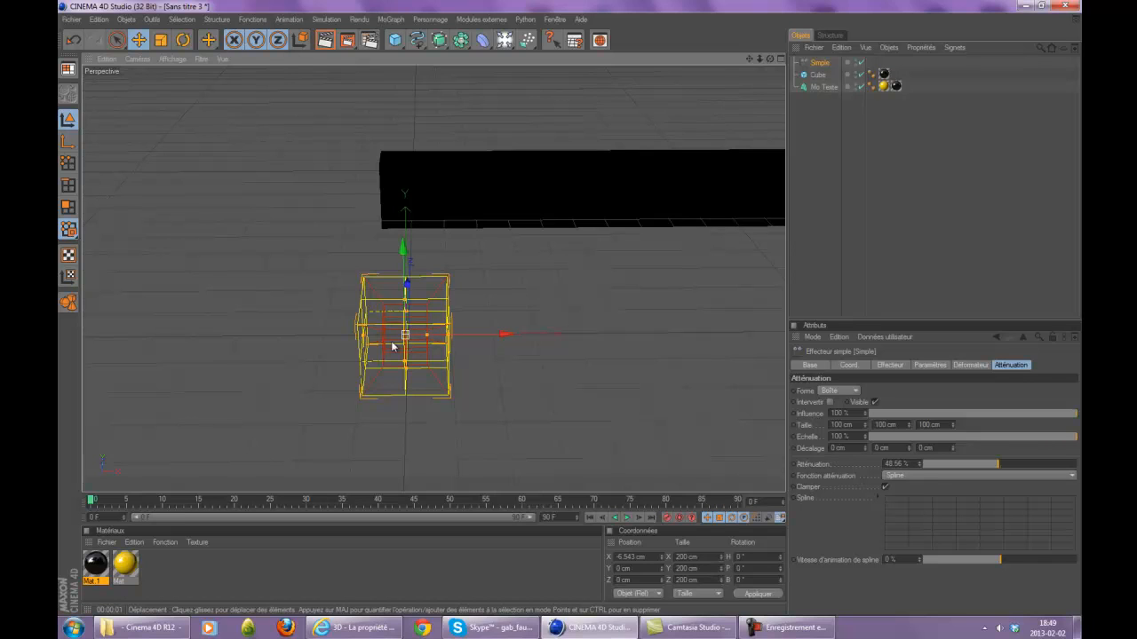
pyautogui.moveTo(362, 336); pyautogui.dragTo(0, 338)
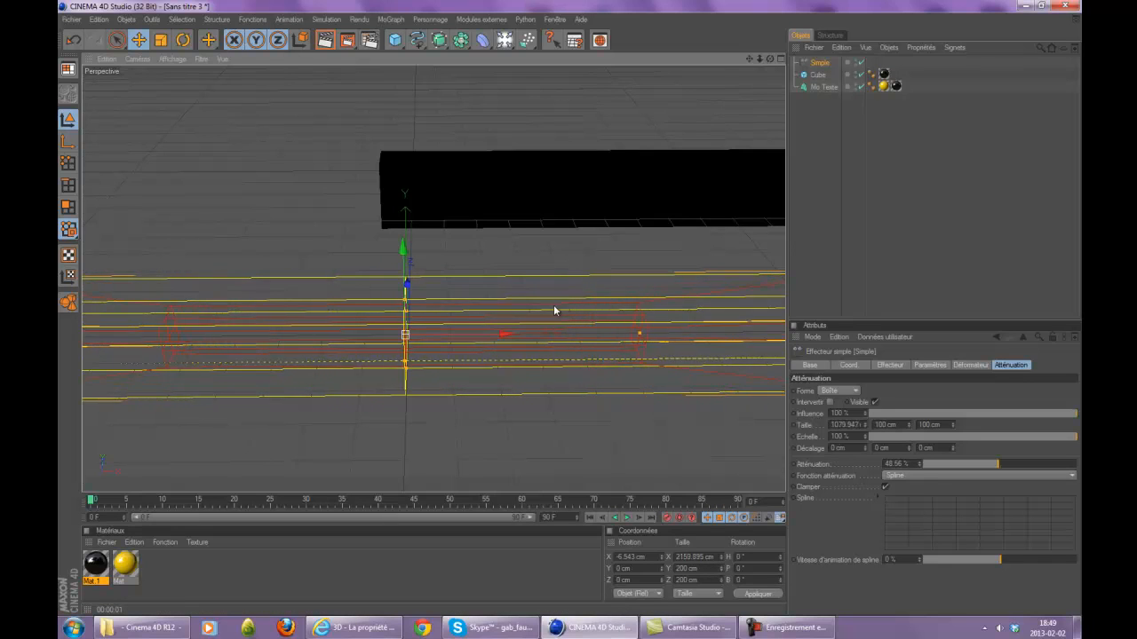
# Step: Stretch the box falloff's X size to about 1293 cm and move the Simple effector to about X 583 cm, Z -788 cm
pyautogui.moveTo(554, 307); pyautogui.dragTo(569, 308)
pyautogui.scroll(-8, 579, 184)
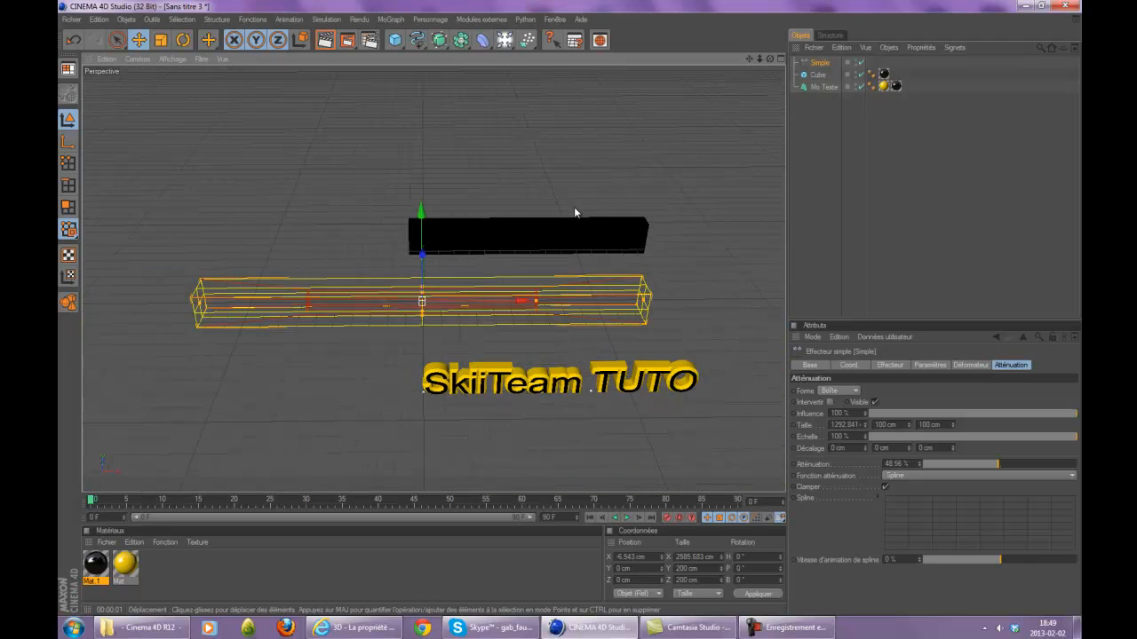
pyautogui.moveTo(522, 302); pyautogui.dragTo(473, 311)
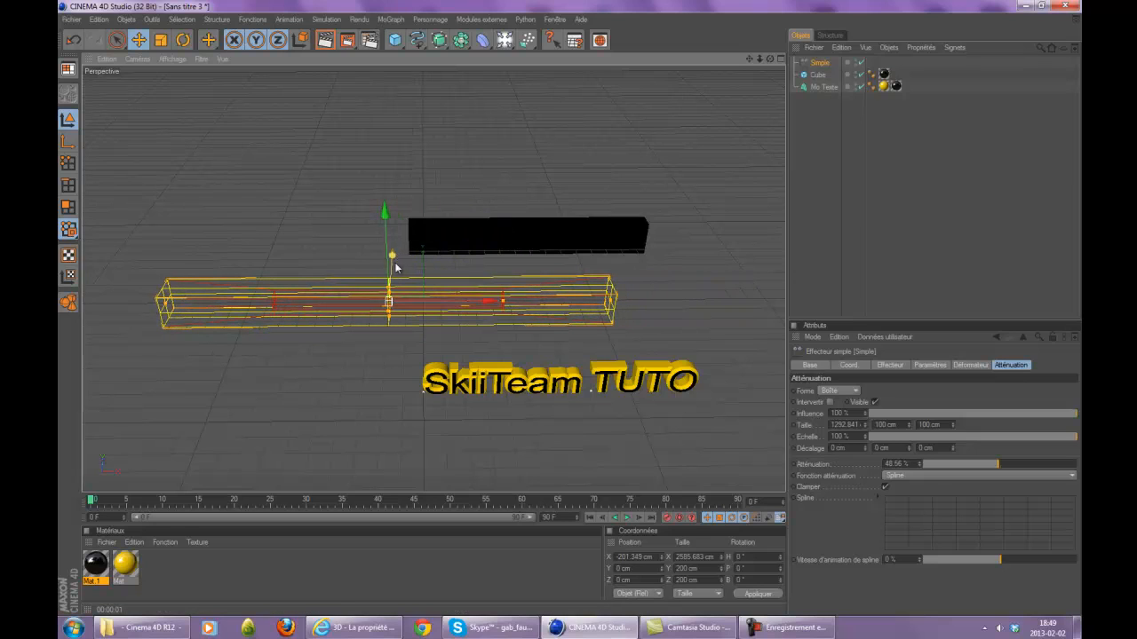
pyautogui.moveTo(569, 307); pyautogui.dragTo(727, 310)
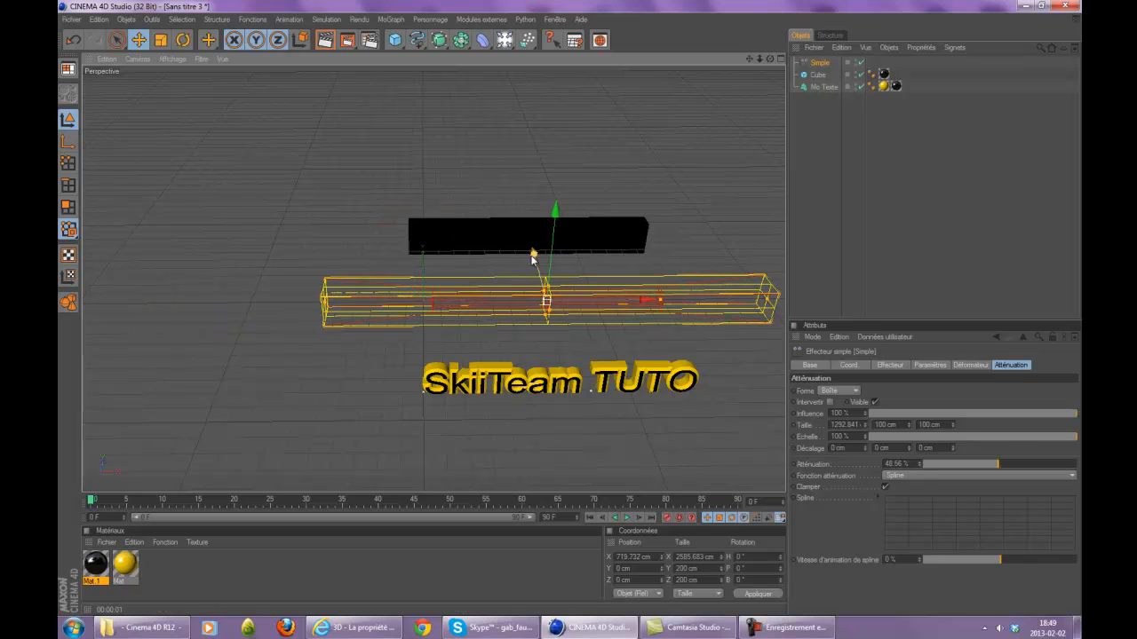
pyautogui.moveTo(533, 259); pyautogui.dragTo(570, 308)
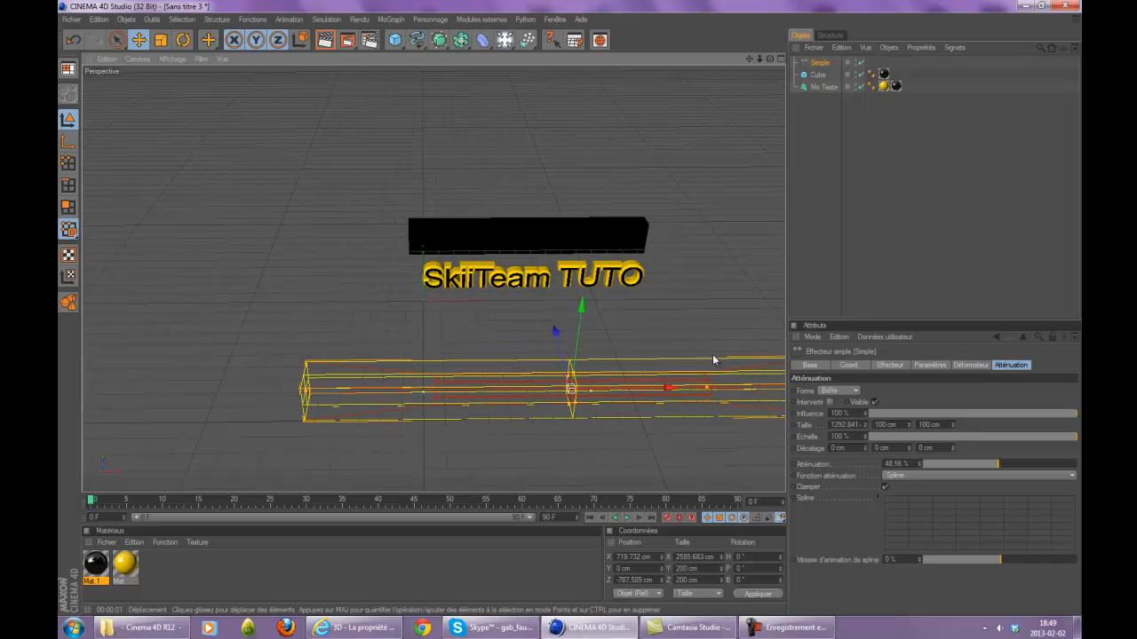
pyautogui.moveTo(675, 390); pyautogui.dragTo(571, 310)
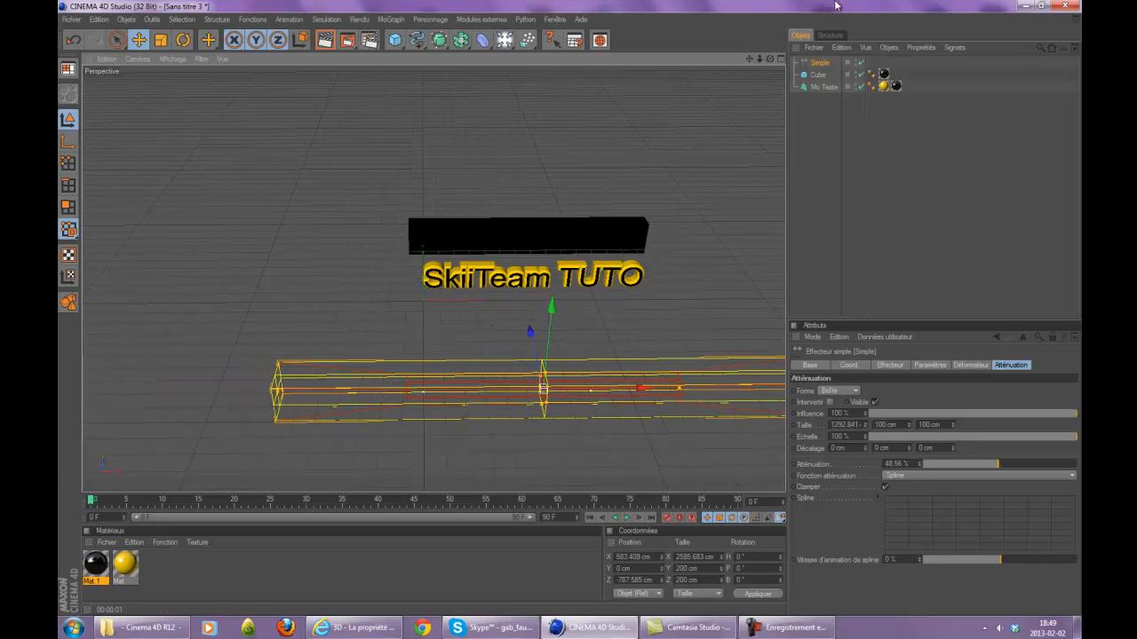
# Step: Move the black cube forward along Z to about 254 cm so it sits directly behind the text
pyautogui.click(818, 75)
pyautogui.scroll(3, 512, 243)
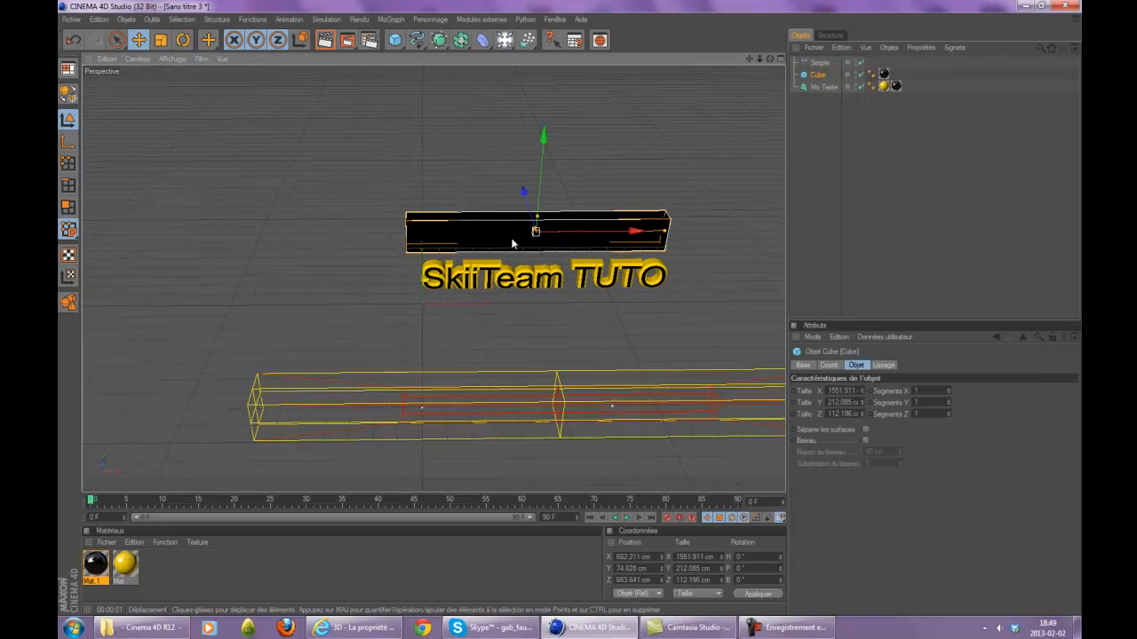
pyautogui.moveTo(570, 309); pyautogui.dragTo(570, 311)
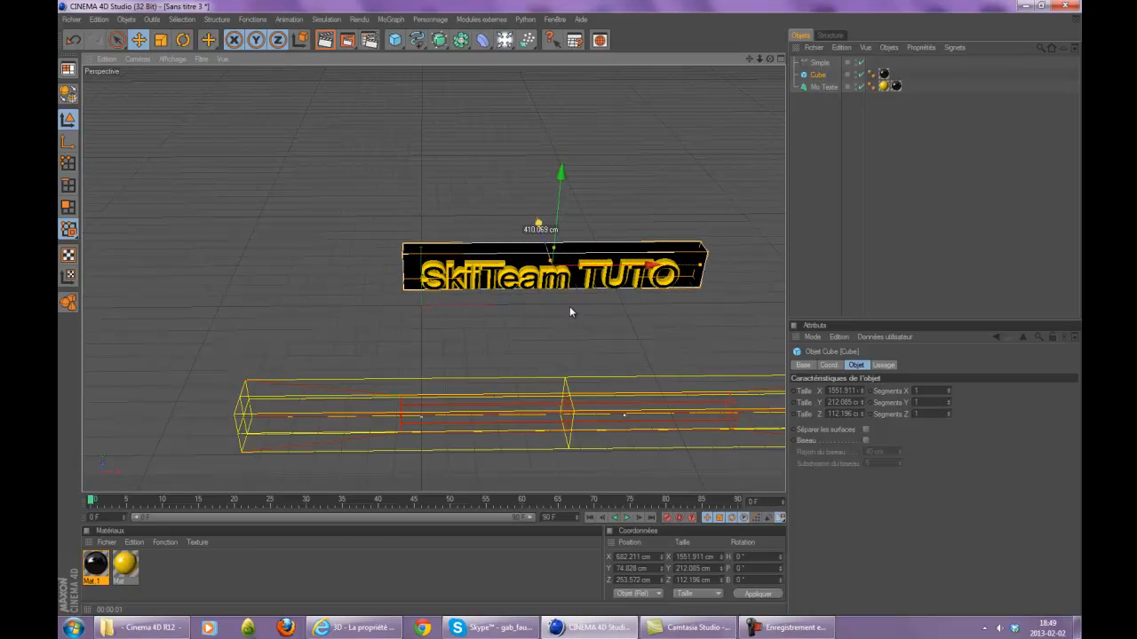
# Step: Slide the Simple effector along X to about -1459 cm so its falloff box clears the text
pyautogui.moveTo(771, 60); pyautogui.dragTo(569, 313)
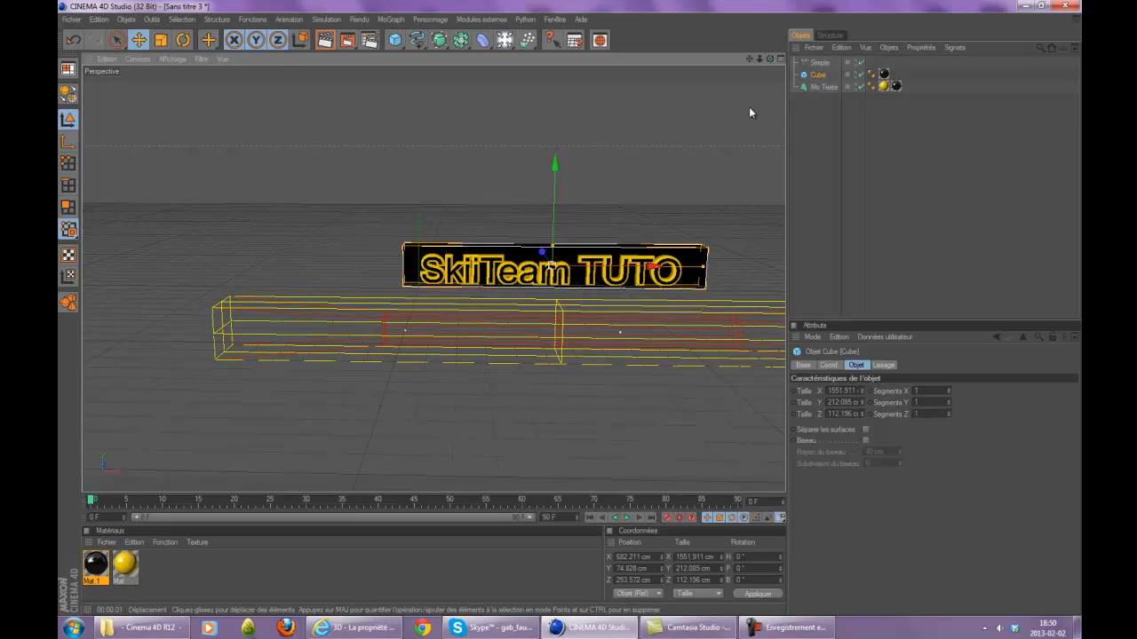
pyautogui.moveTo(770, 60); pyautogui.dragTo(570, 309)
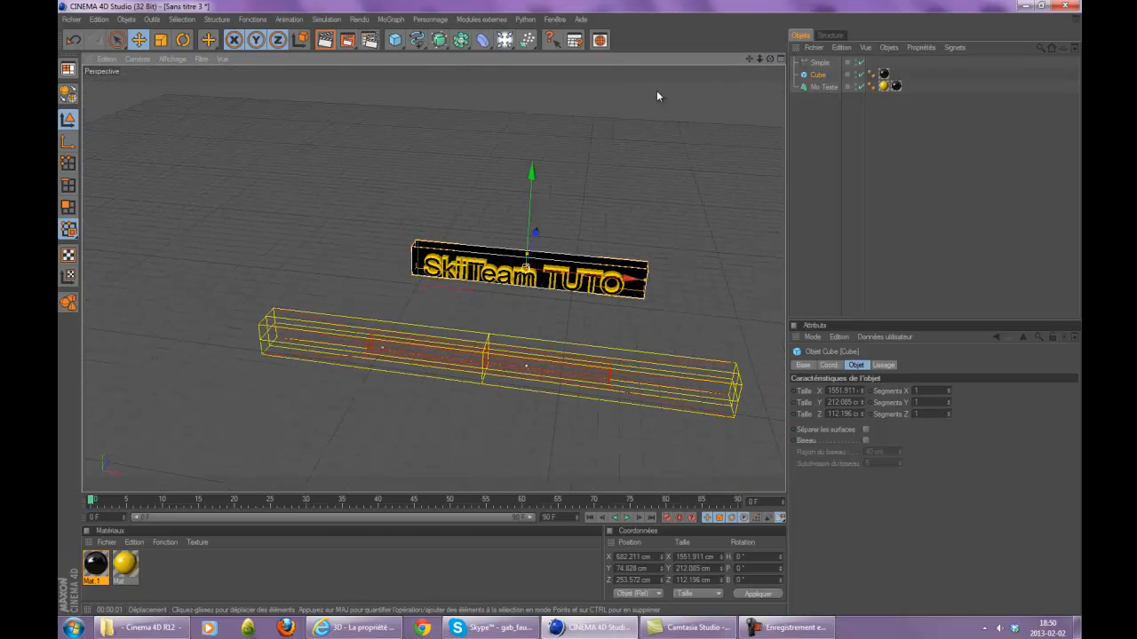
pyautogui.click(820, 62)
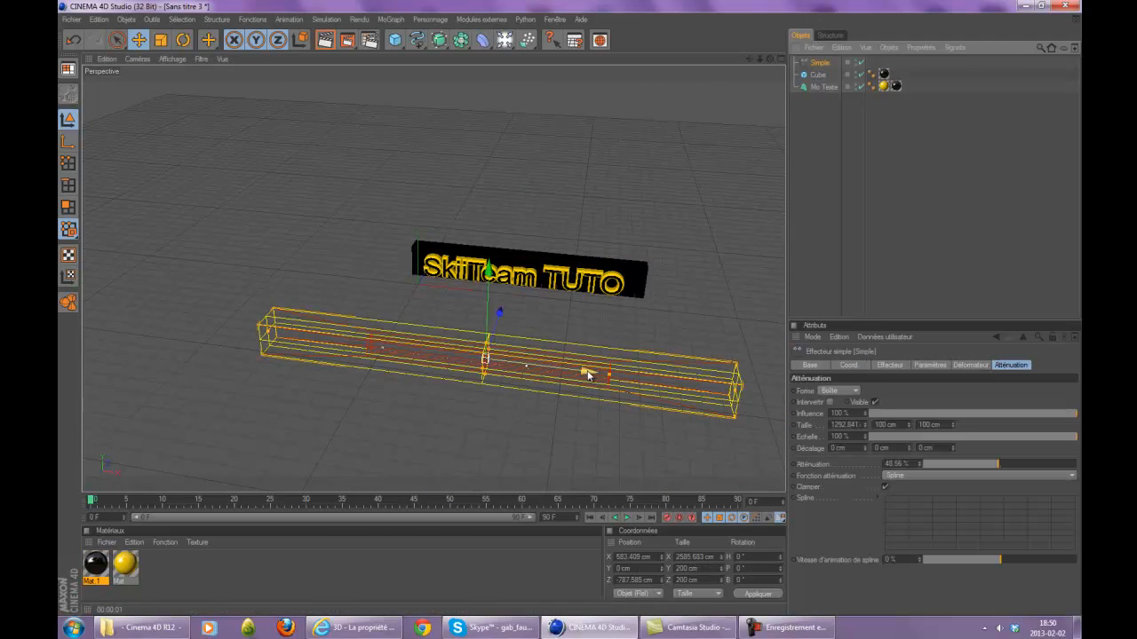
pyautogui.moveTo(592, 376); pyautogui.dragTo(563, 305)
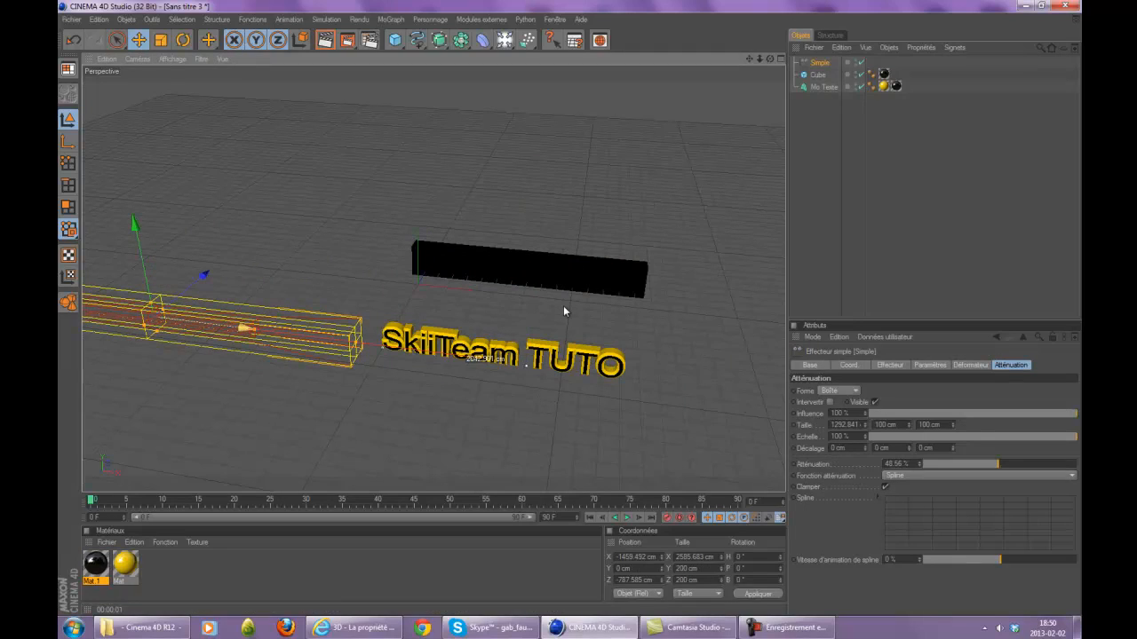
# Step: Add a Sol floor object and position it under the cube and text at about X 656 cm, Y -99 cm
pyautogui.moveTo(503, 40); pyautogui.dragTo(619, 144)
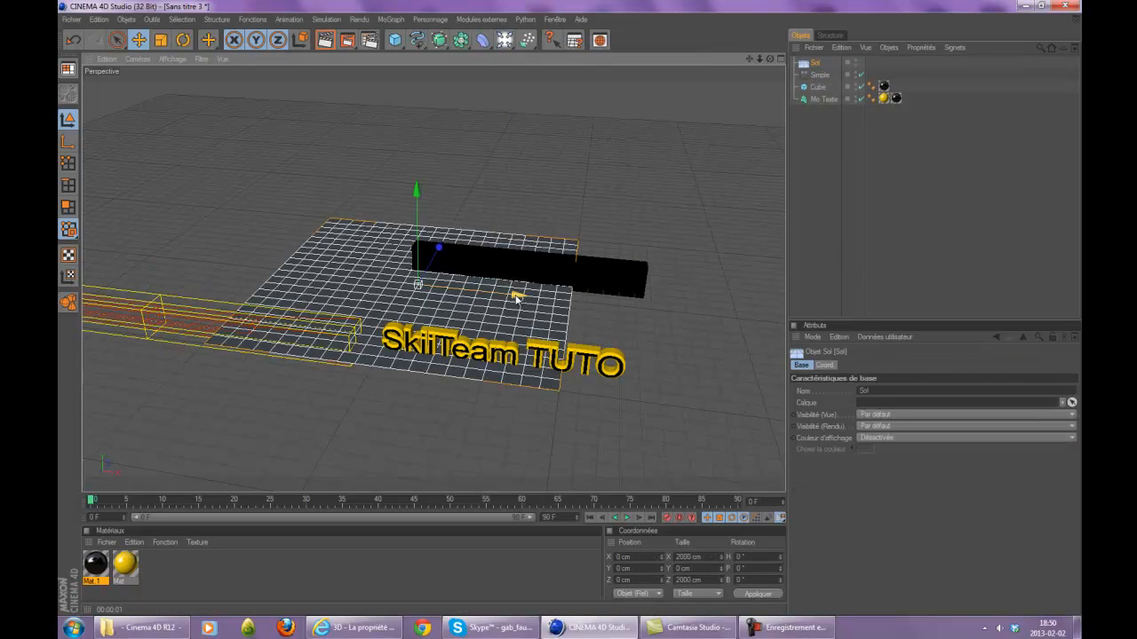
pyautogui.moveTo(515, 295); pyautogui.dragTo(619, 303)
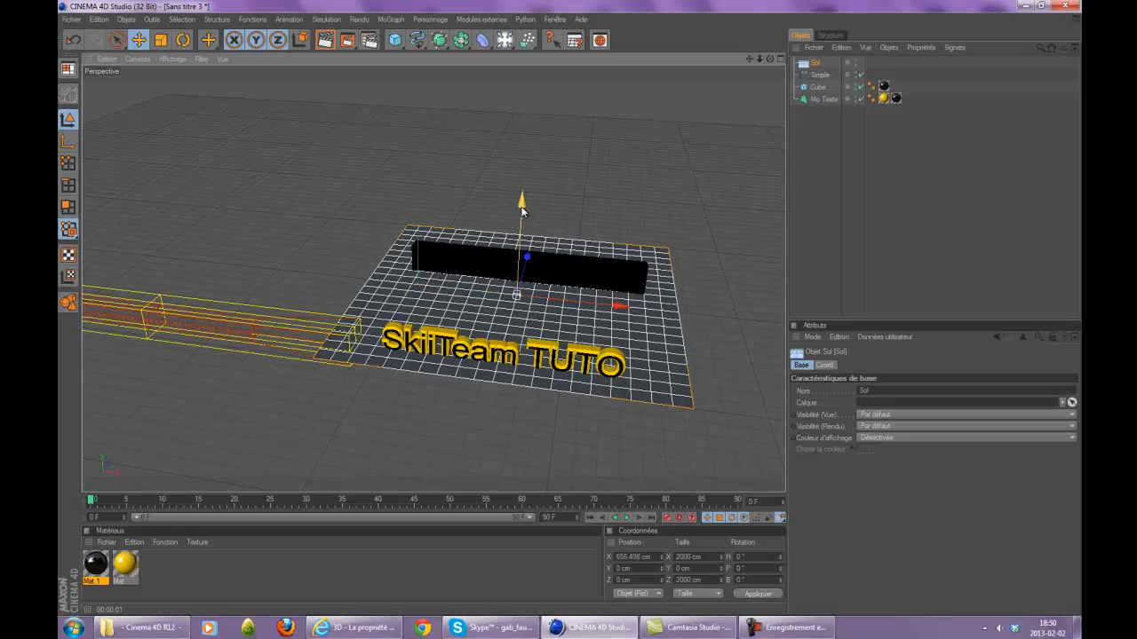
pyautogui.moveTo(520, 222); pyautogui.dragTo(521, 236)
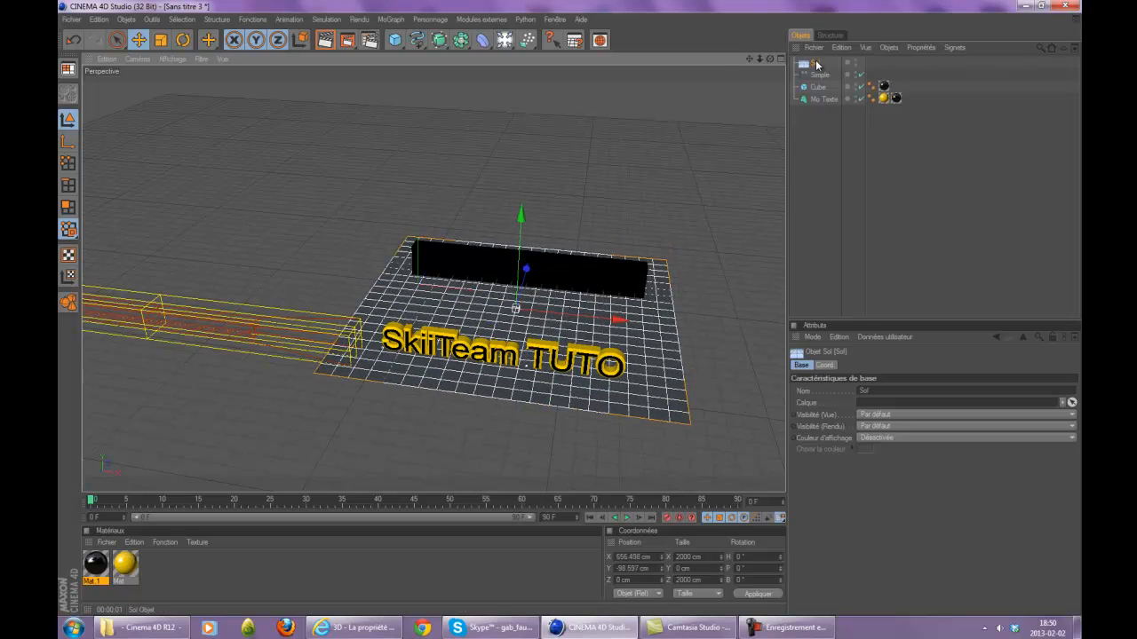
# Step: Make an upright back wall from a copy of the floor, pitched to about 459° and placed behind the cube at about Z 956 cm
pyautogui.click(816, 65)
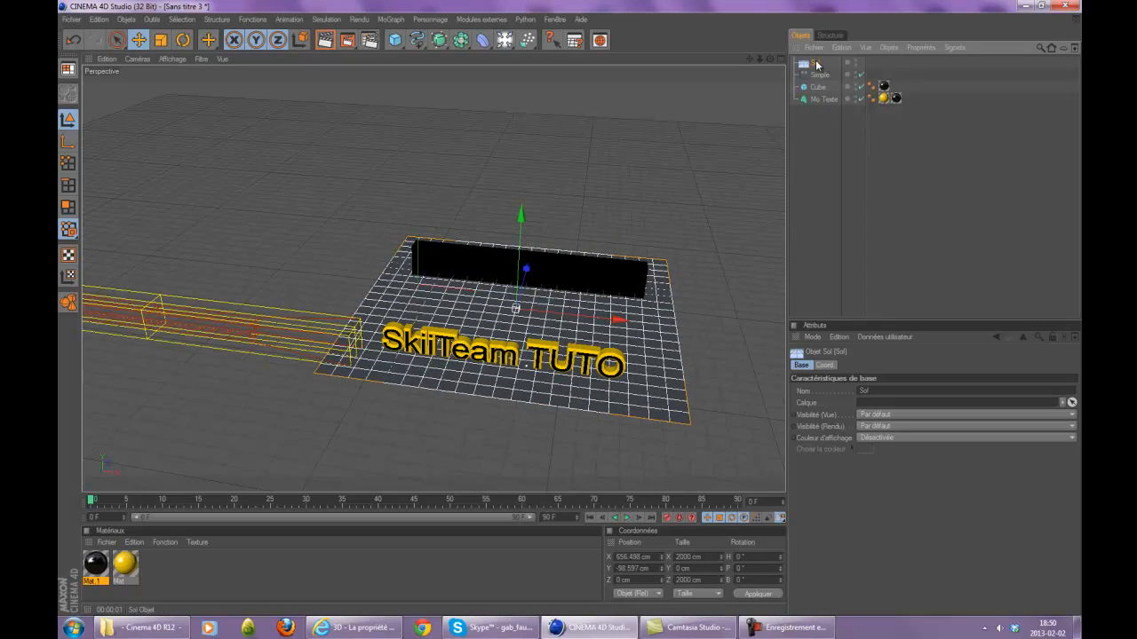
pyautogui.hotkey('ctrl', 'v')
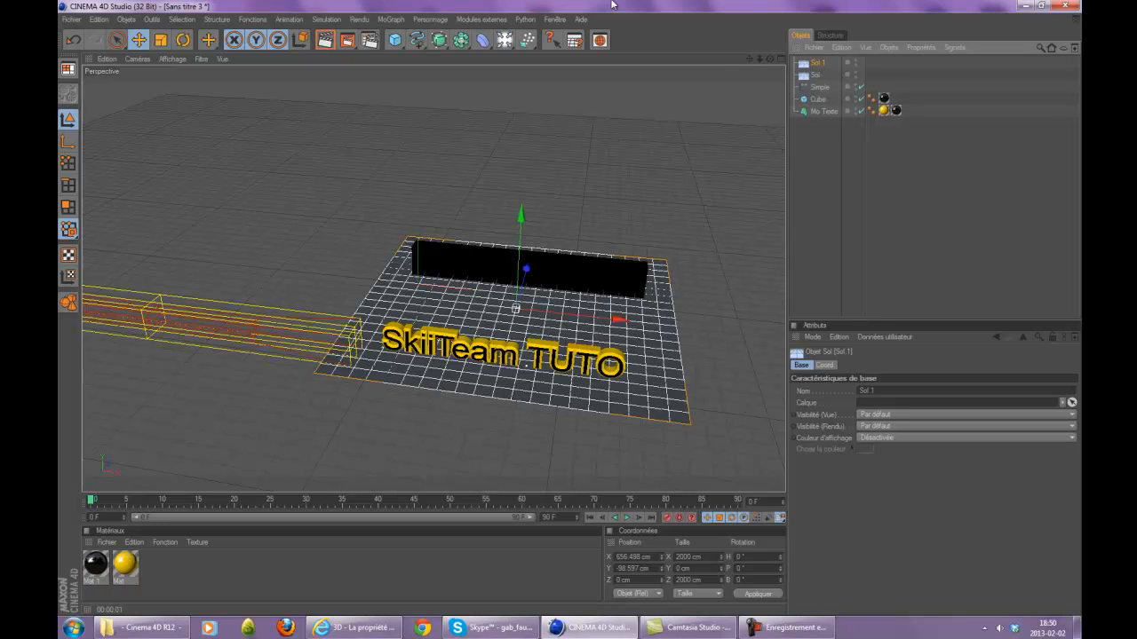
pyautogui.click(183, 41)
pyautogui.moveTo(516, 286); pyautogui.dragTo(507, 334)
pyautogui.click(116, 40)
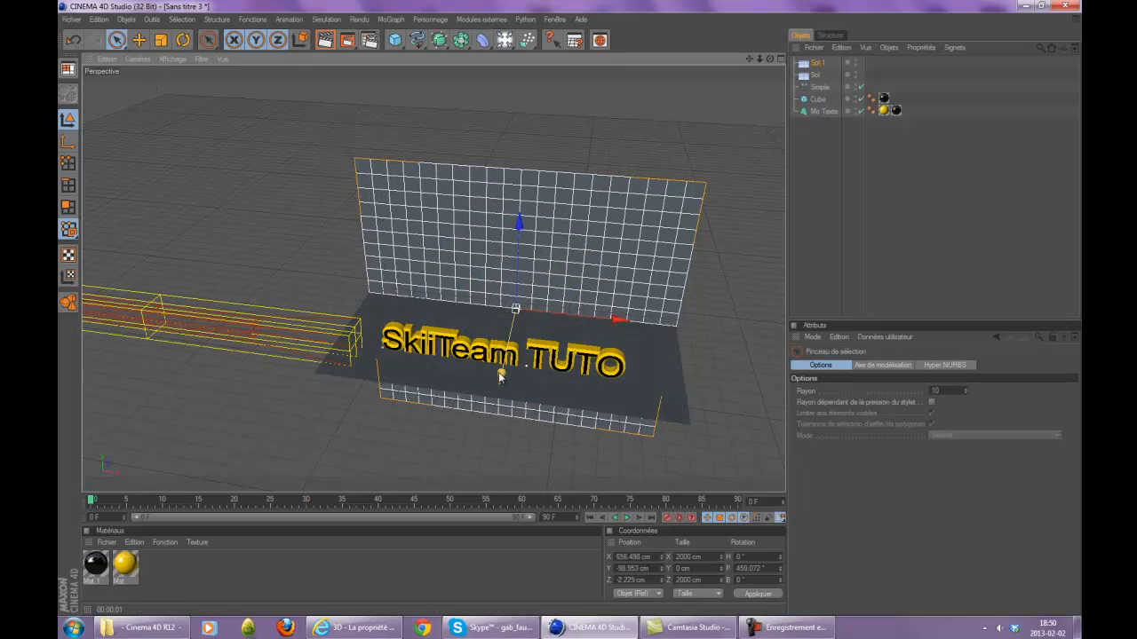
pyautogui.moveTo(500, 377); pyautogui.dragTo(569, 308)
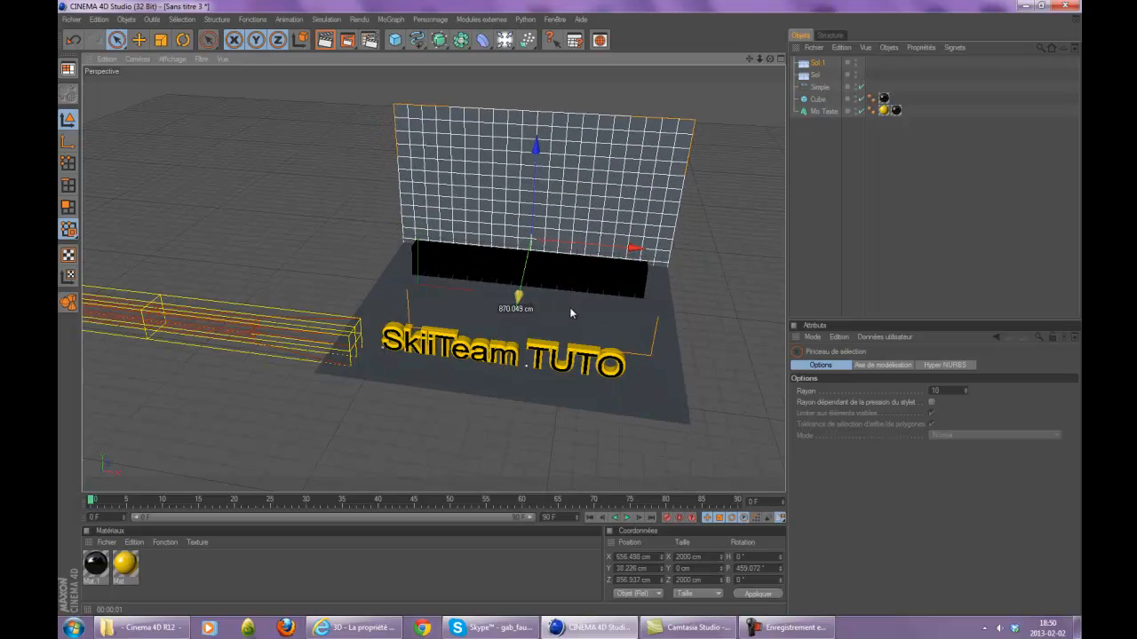
# Step: Create a new light grey material with Spécularité disabled and Réflexion enabled at 24 % intensity
pyautogui.doubleClick(179, 569)
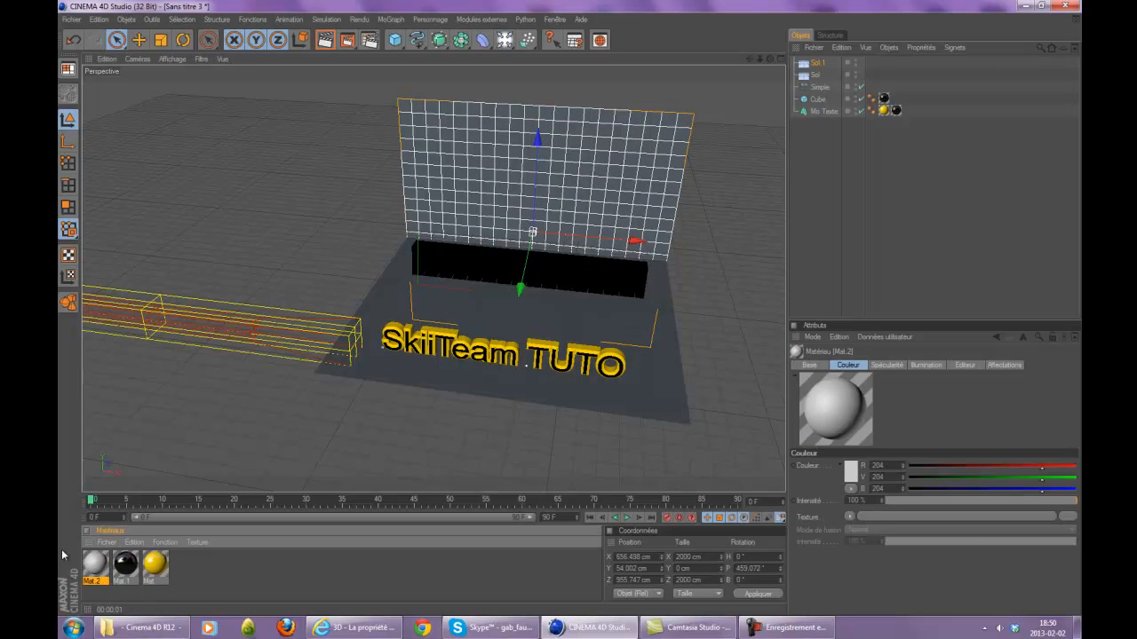
pyautogui.doubleClick(105, 567)
pyautogui.click(266, 254)
pyautogui.click(391, 133)
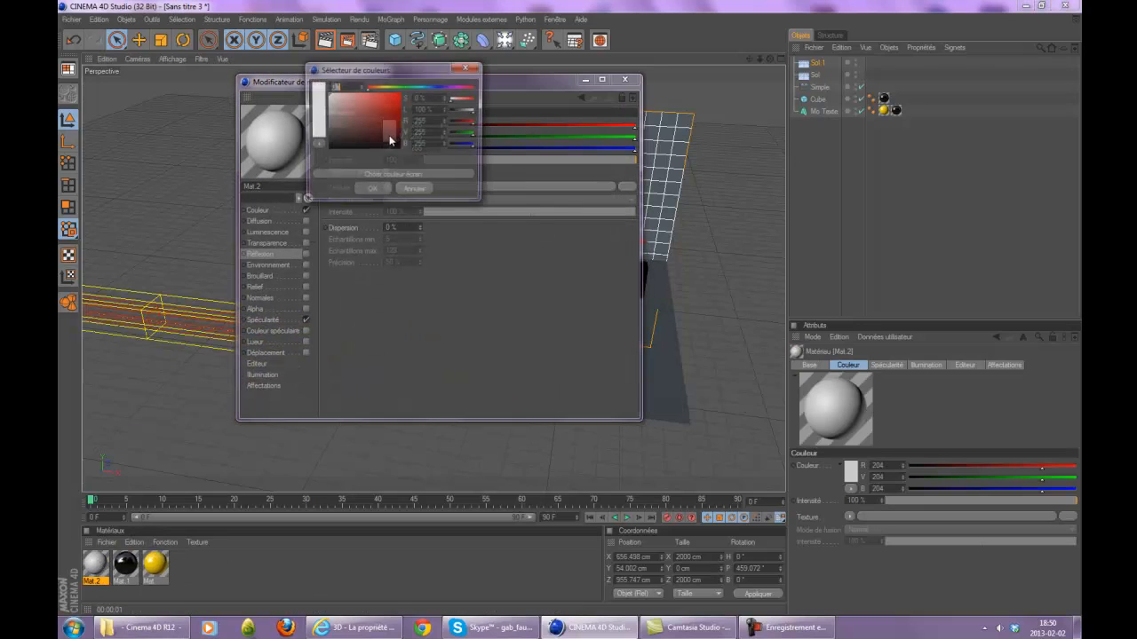
pyautogui.click(371, 191)
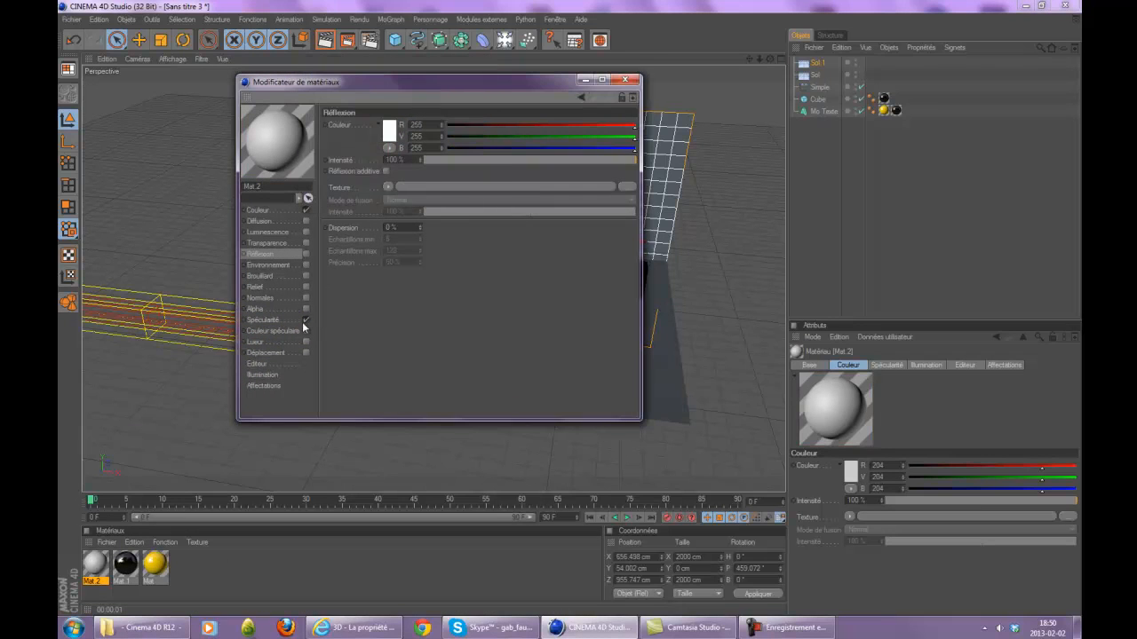
pyautogui.click(306, 319)
pyautogui.click(306, 254)
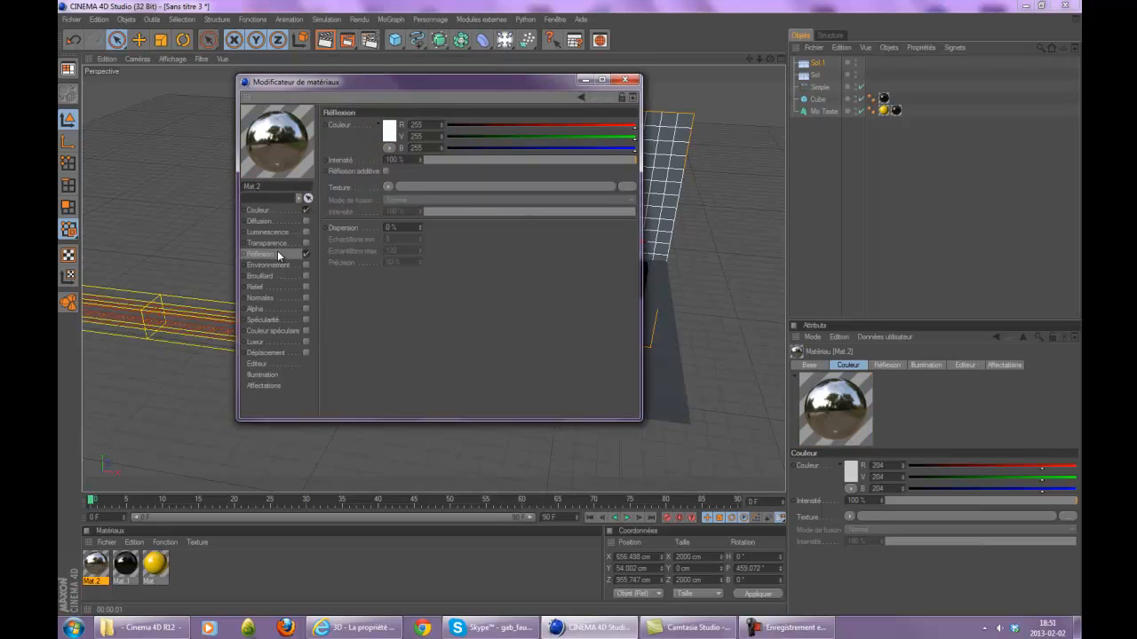
pyautogui.click(475, 161)
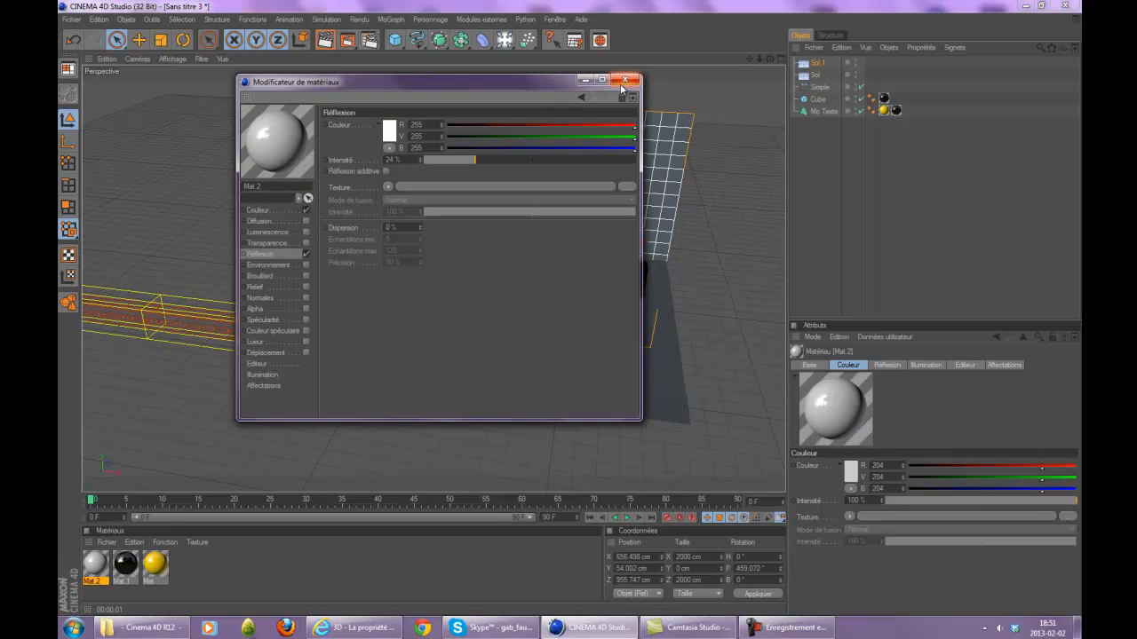
pyautogui.click(624, 79)
# Step: Apply the new reflective grey material to both the floor and the upright back wall
pyautogui.moveTo(547, 394); pyautogui.dragTo(548, 394)
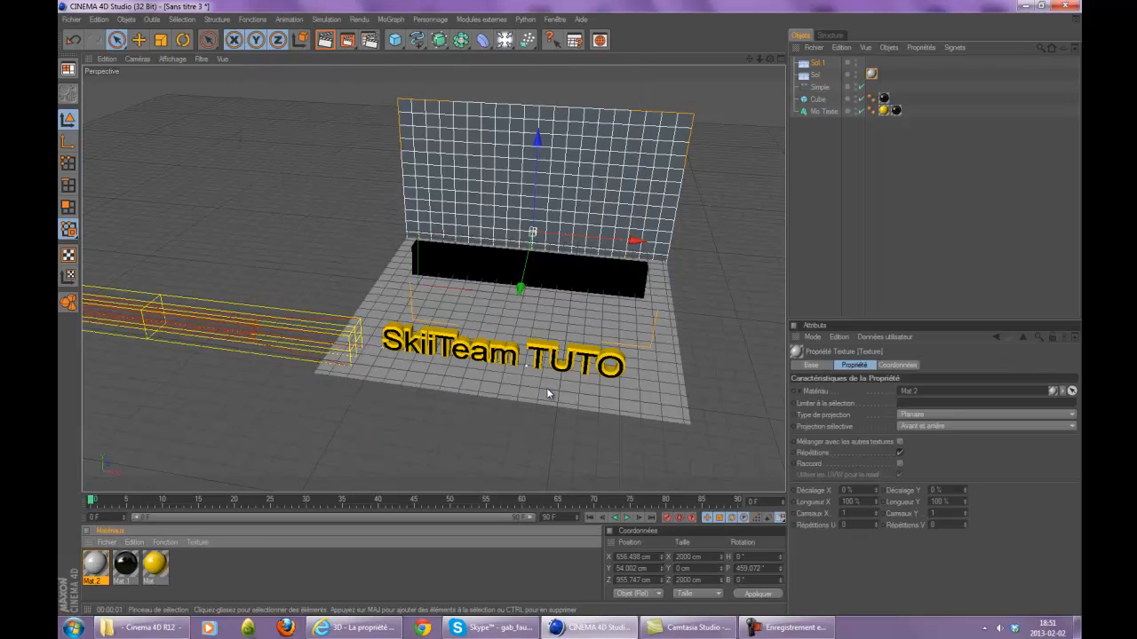
pyautogui.moveTo(529, 216); pyautogui.dragTo(530, 216)
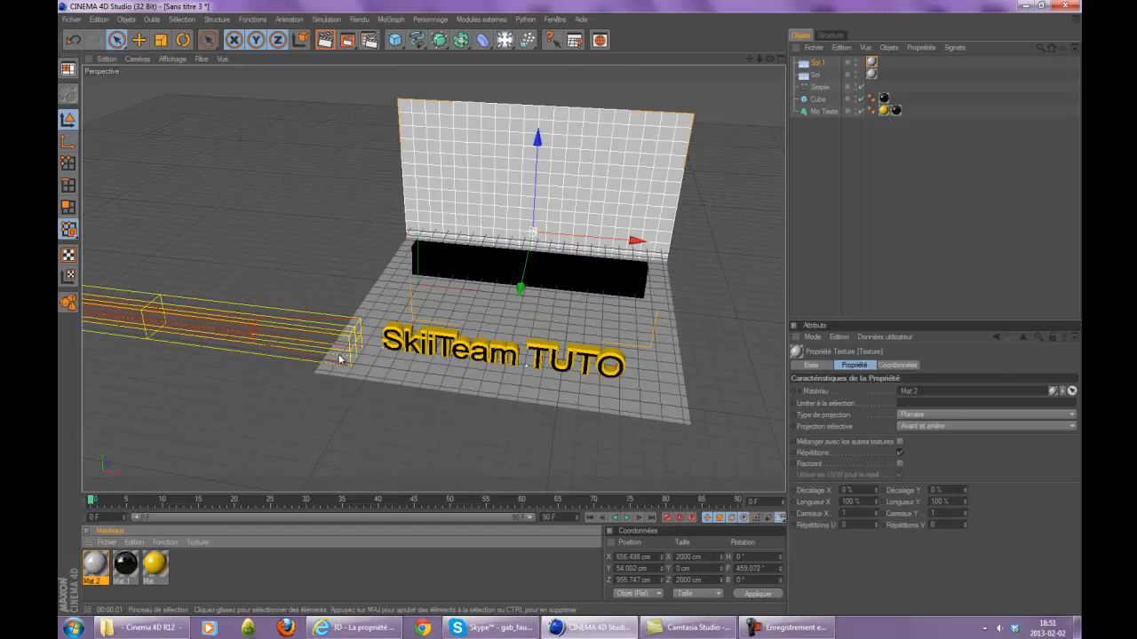
# Step: Move the Simple effector along X to about 531 cm so the text is pushed onto the cube
pyautogui.scroll(-5, 284, 349)
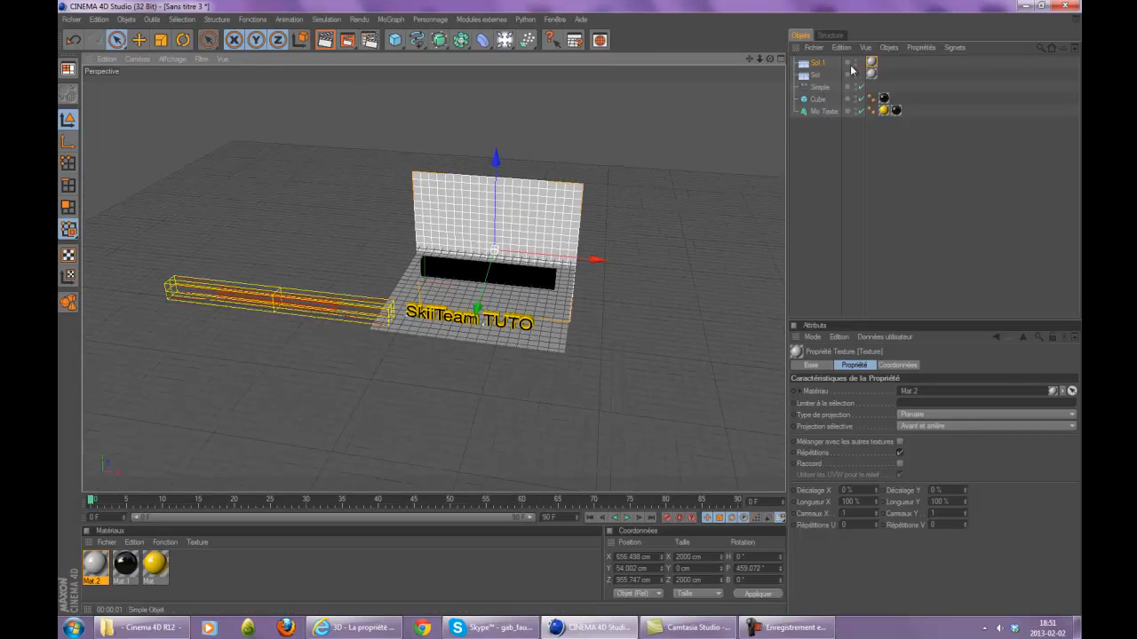
pyautogui.click(824, 100)
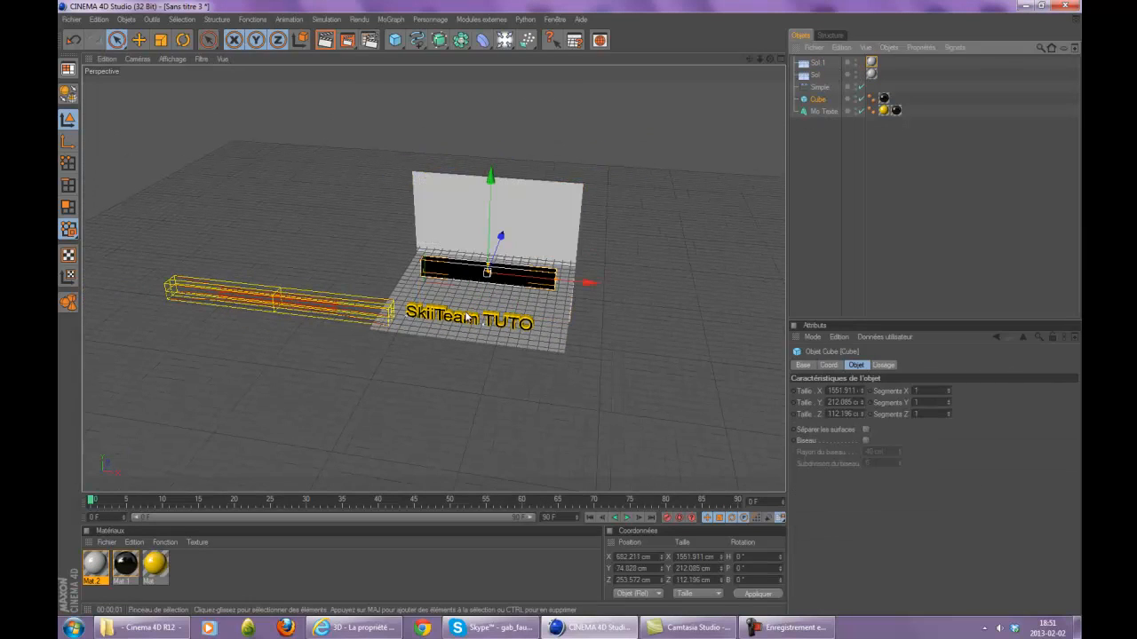
pyautogui.click(819, 88)
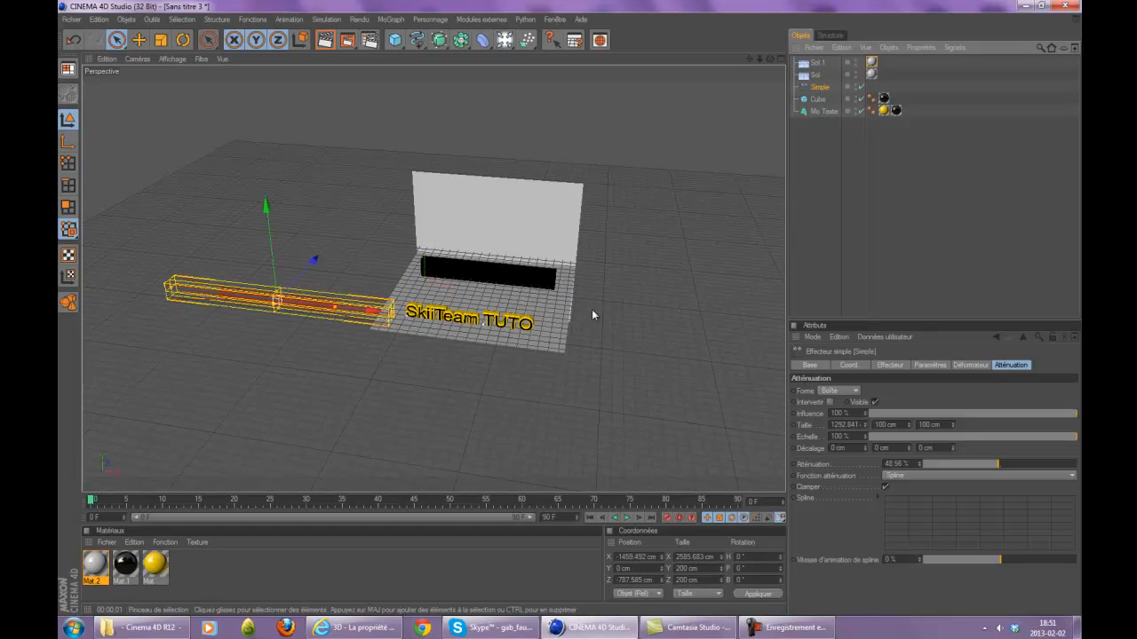
pyautogui.moveTo(384, 311); pyautogui.dragTo(535, 307)
# Step: Lower the floor to about Y -354 cm and the back wall to about Y -82 cm
pyautogui.scroll(4, 421, 274)
pyautogui.scroll(5, 421, 275)
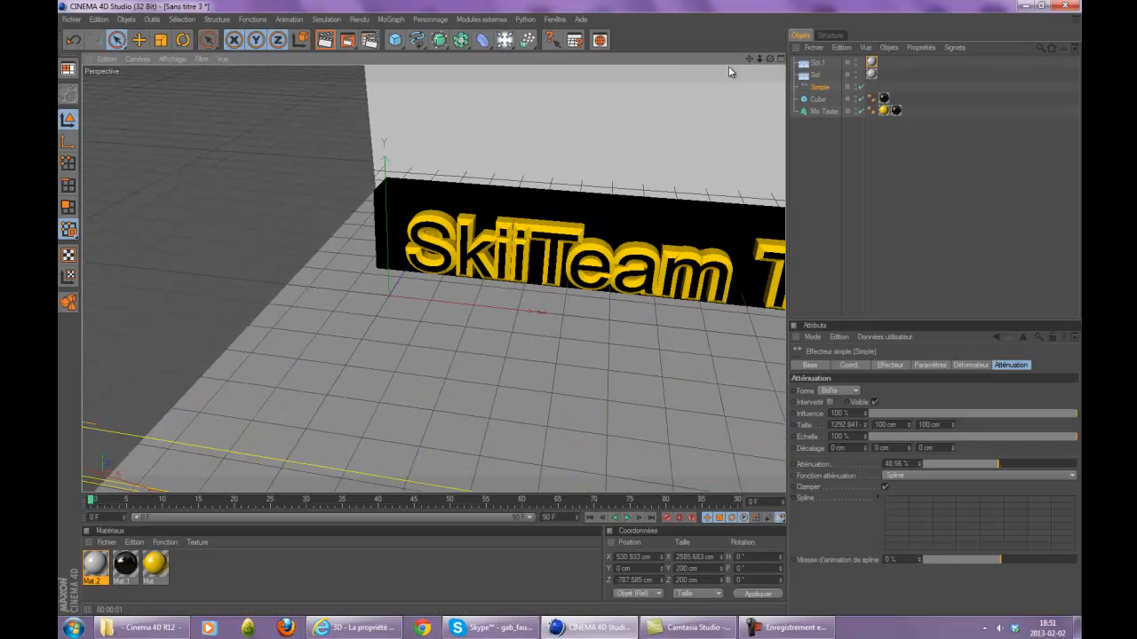
pyautogui.moveTo(748, 60); pyautogui.dragTo(568, 307)
pyautogui.click(562, 344)
pyautogui.scroll(-4, 490, 298)
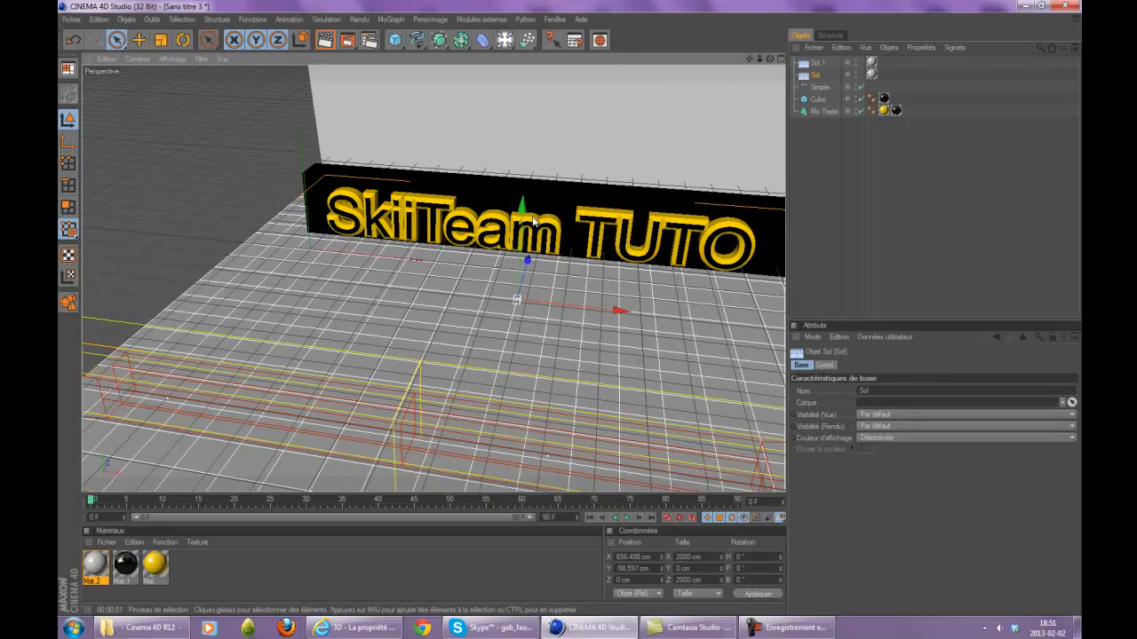
pyautogui.moveTo(523, 210); pyautogui.dragTo(571, 312)
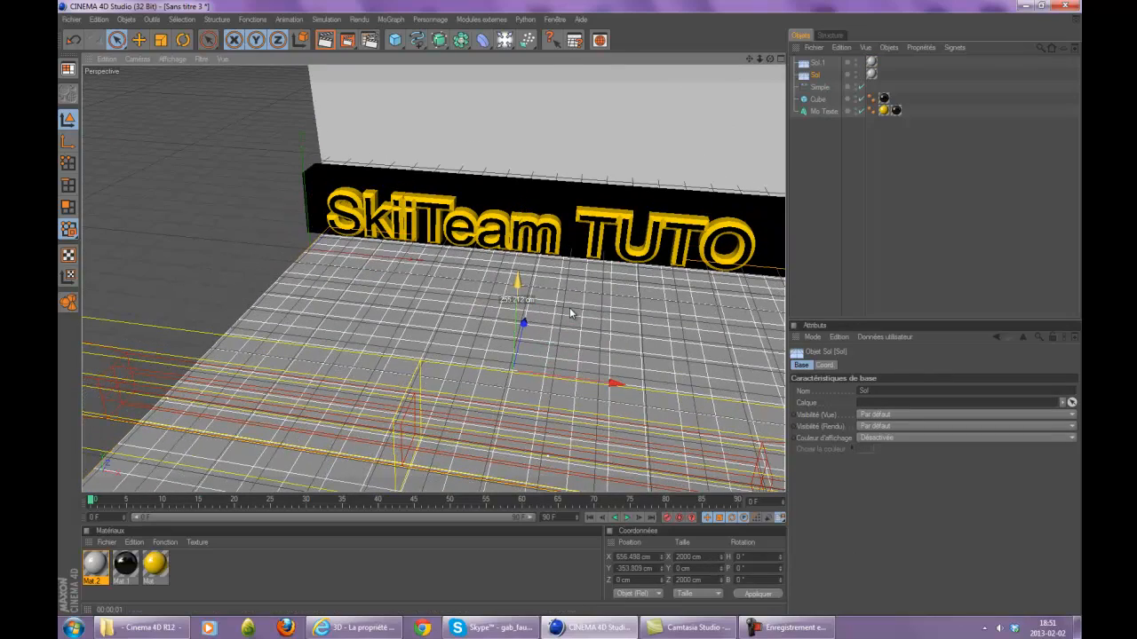
pyautogui.click(569, 307)
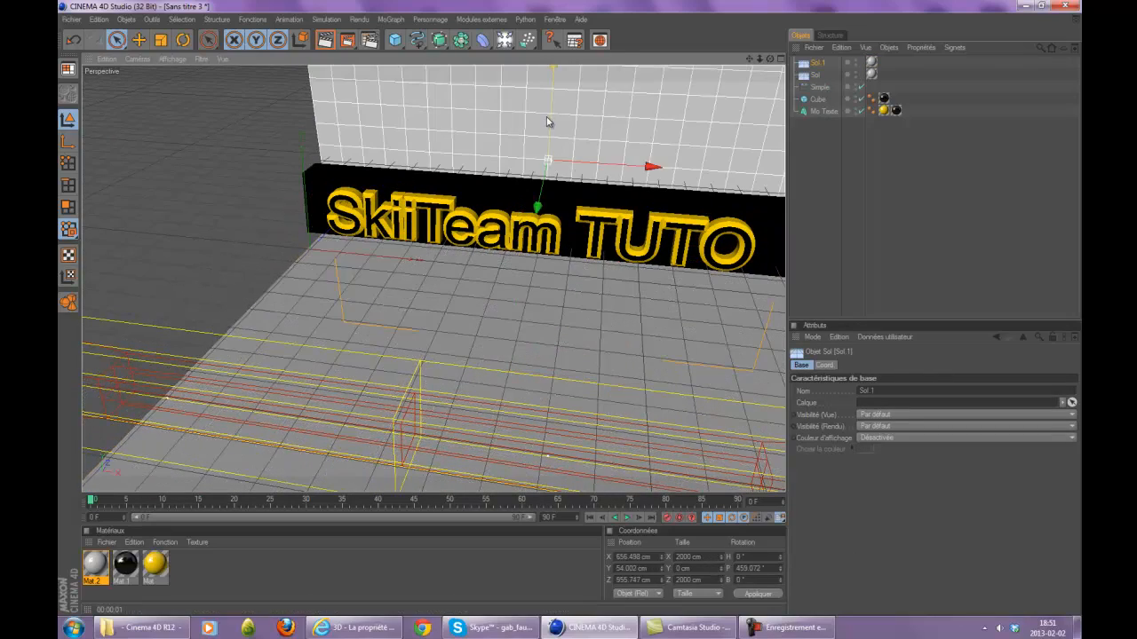
pyautogui.moveTo(550, 122); pyautogui.dragTo(571, 313)
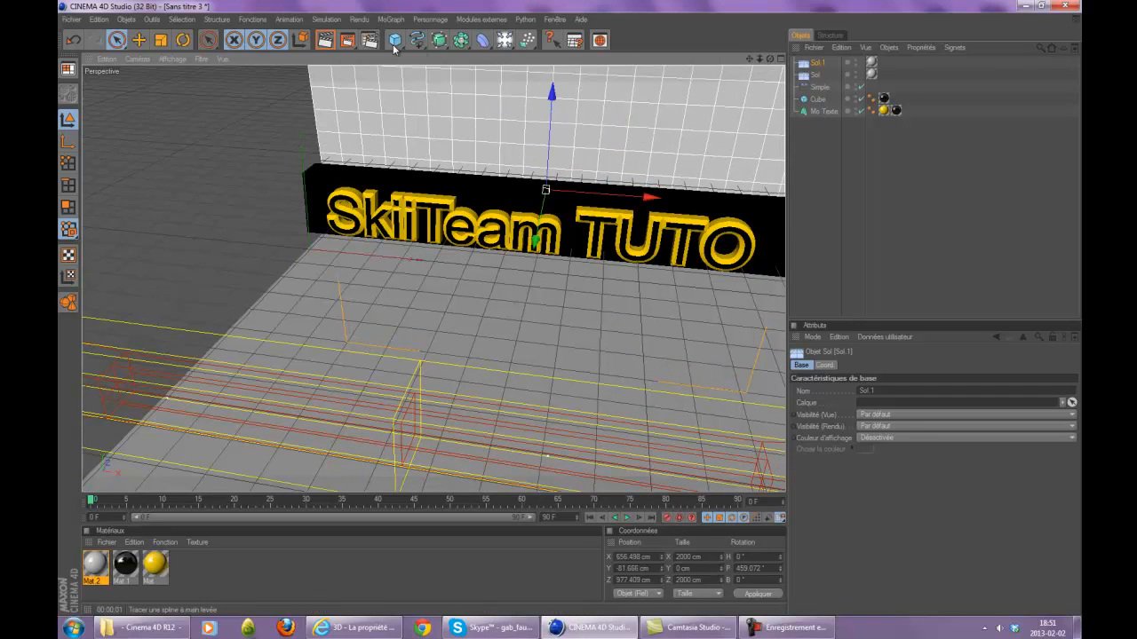
# Step: Render the active view to check the floor and wall around the text, and return to the editor display
pyautogui.click(328, 44)
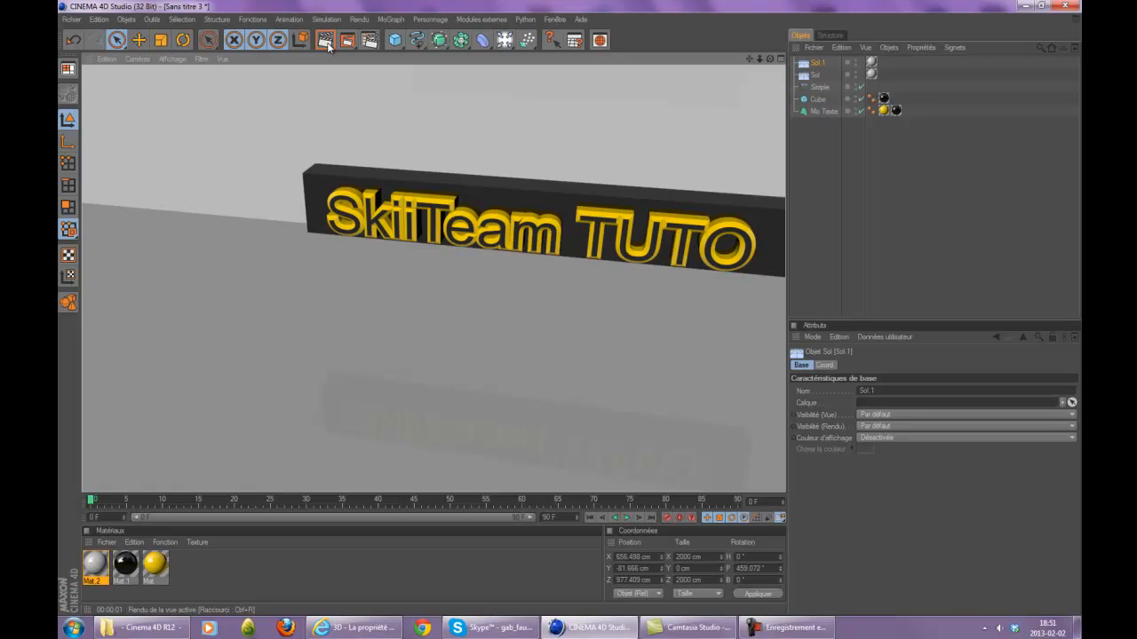
pyautogui.click(289, 280)
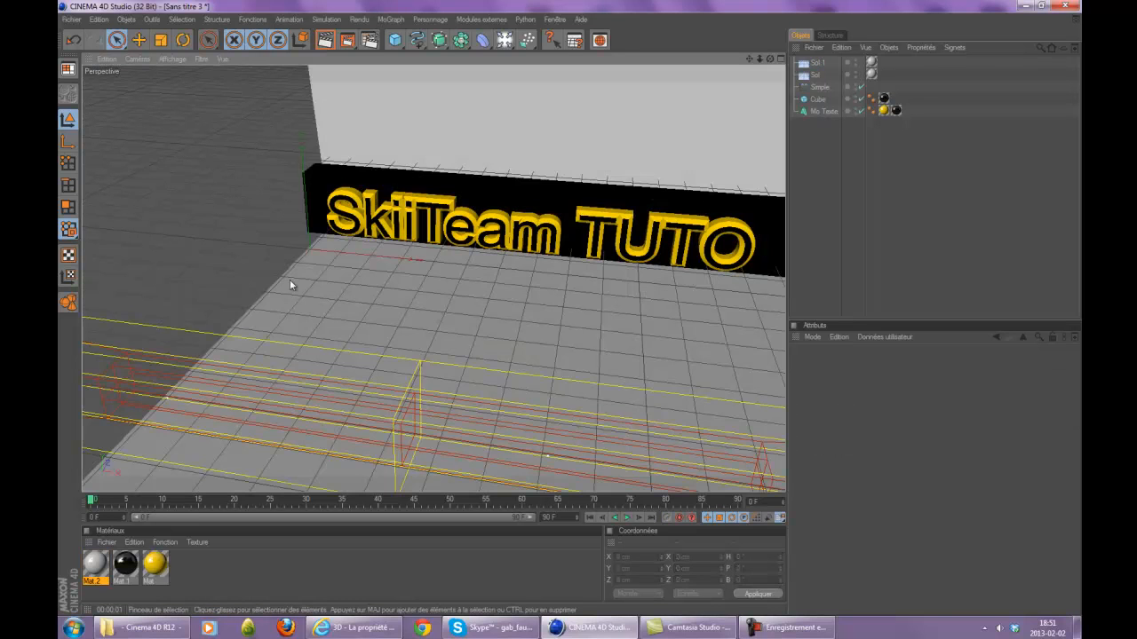
# Step: Move the Simple effector along X to about -1451 cm so it clears the text
pyautogui.scroll(-8, 558, 265)
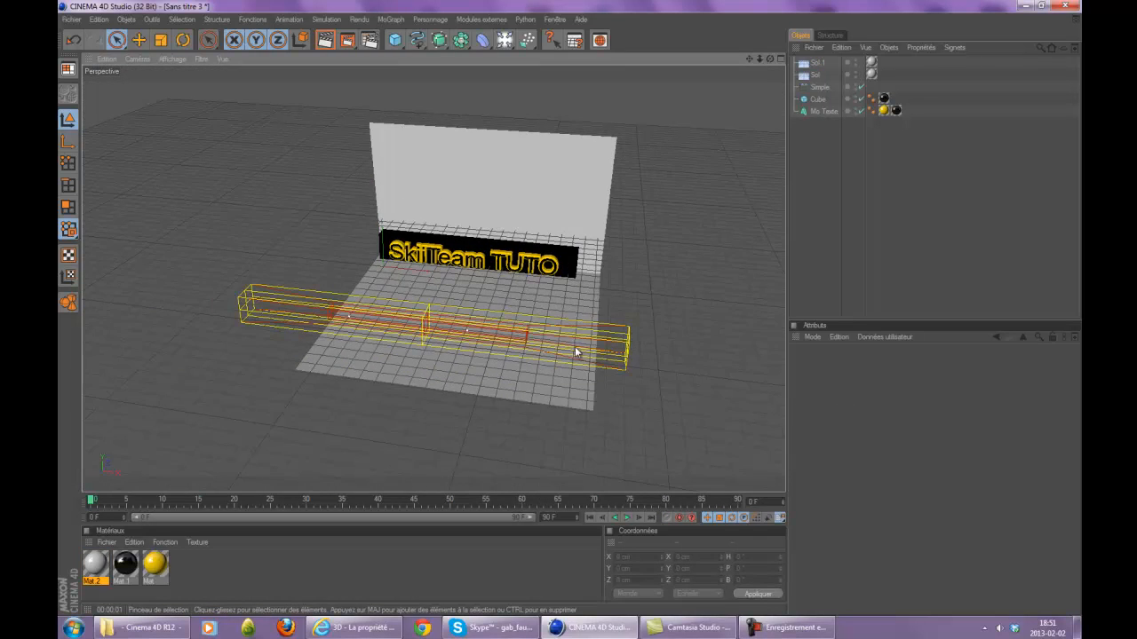
pyautogui.click(820, 87)
pyautogui.scroll(6, 611, 353)
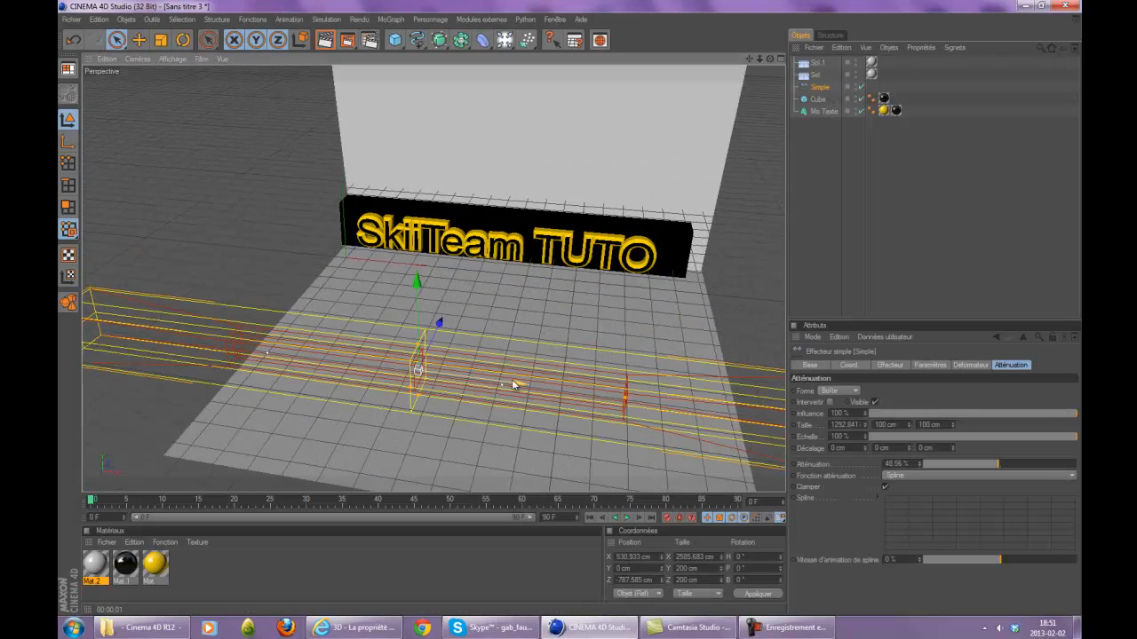
pyautogui.moveTo(513, 380); pyautogui.dragTo(566, 306)
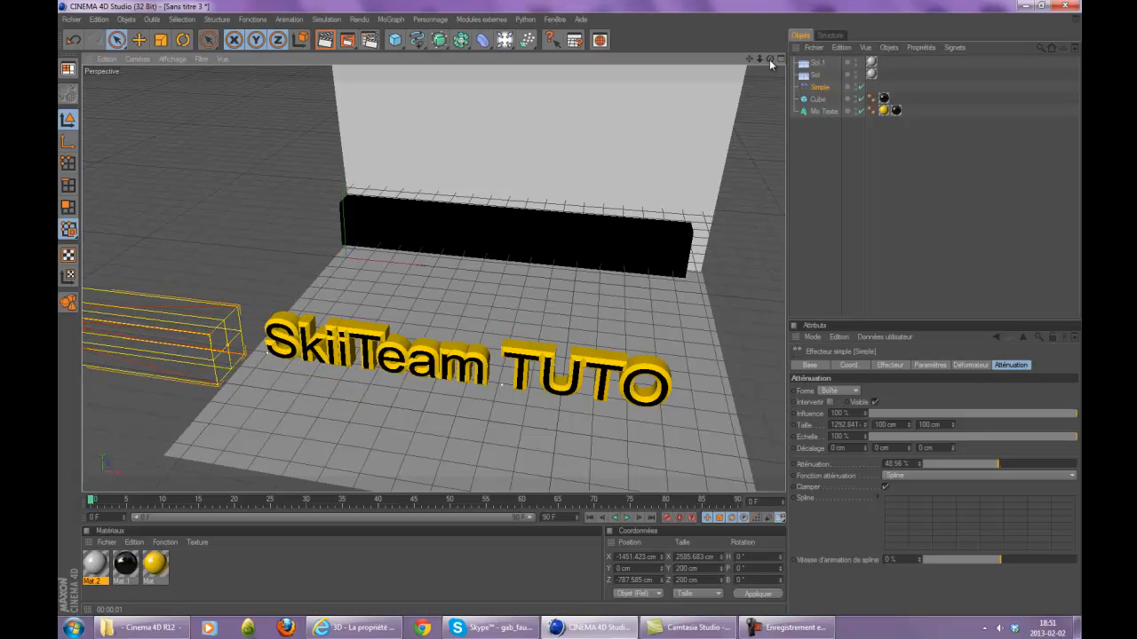
# Step: Extend the animation length to 200 frames and stretch the preview range to cover all 200 frames
pyautogui.moveTo(770, 59)
pyautogui.mouseDown()
pyautogui.moveTo(568, 310)
pyautogui.moveTo(769, 59)
pyautogui.mouseUp()
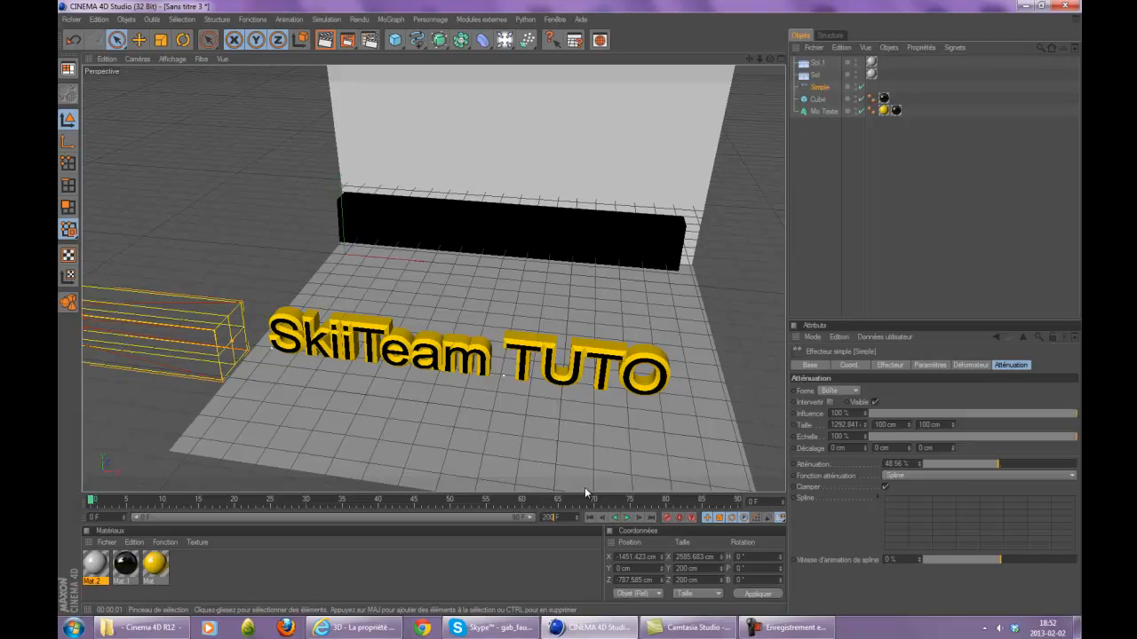
pyautogui.click(558, 552)
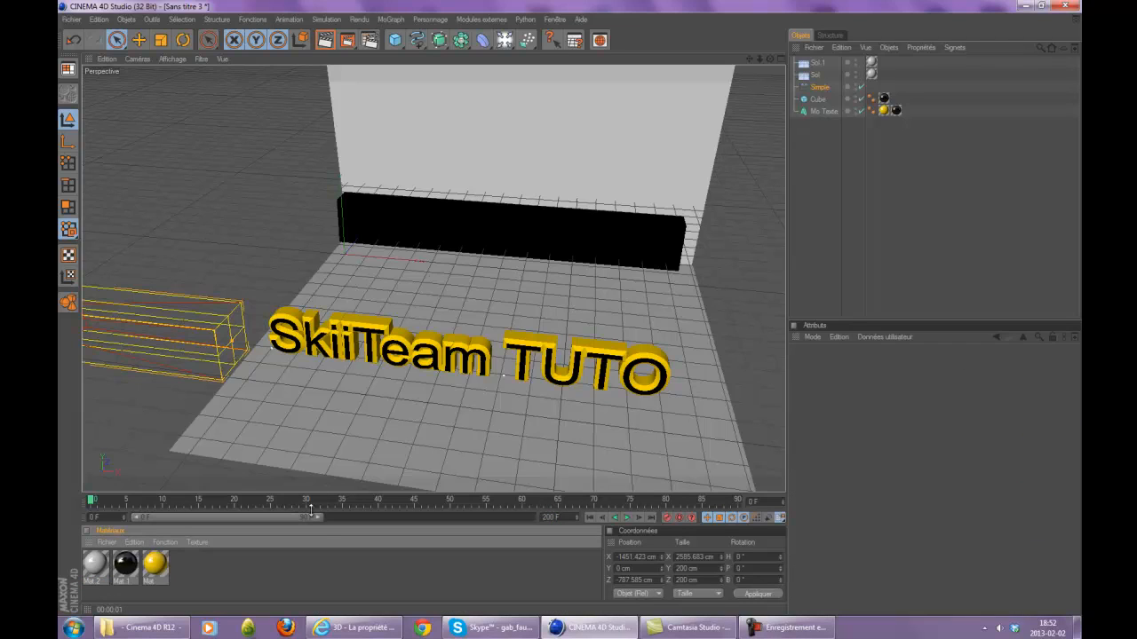
pyautogui.moveTo(318, 517); pyautogui.dragTo(601, 501)
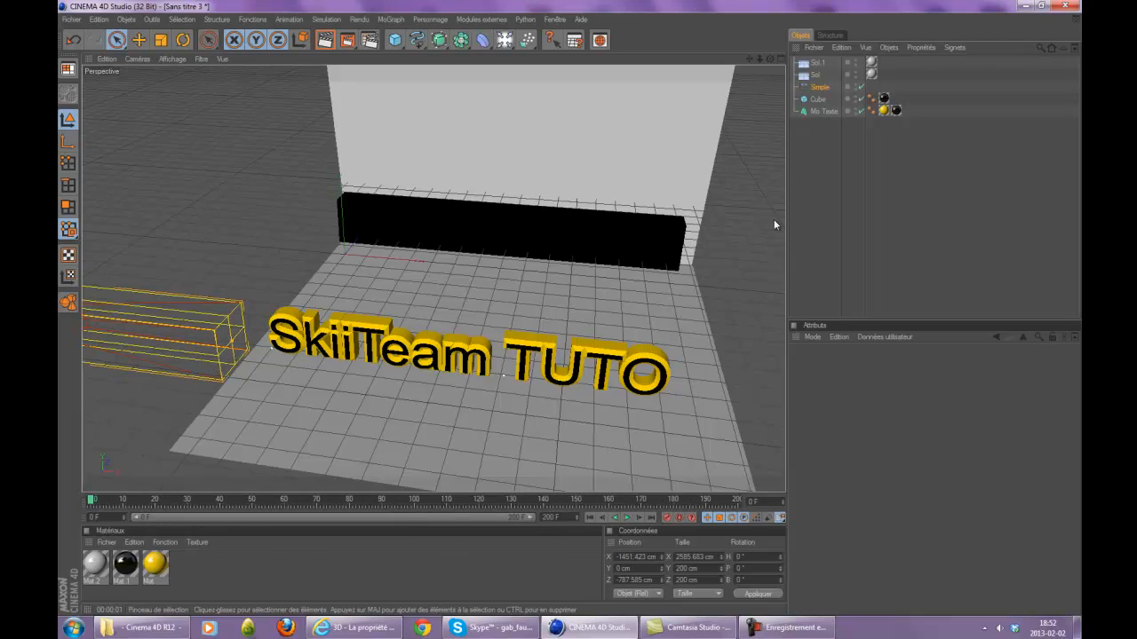
# Step: Record a starting keyframe for the Simple effector at frame 0, before it reaches the text
pyautogui.click(817, 111)
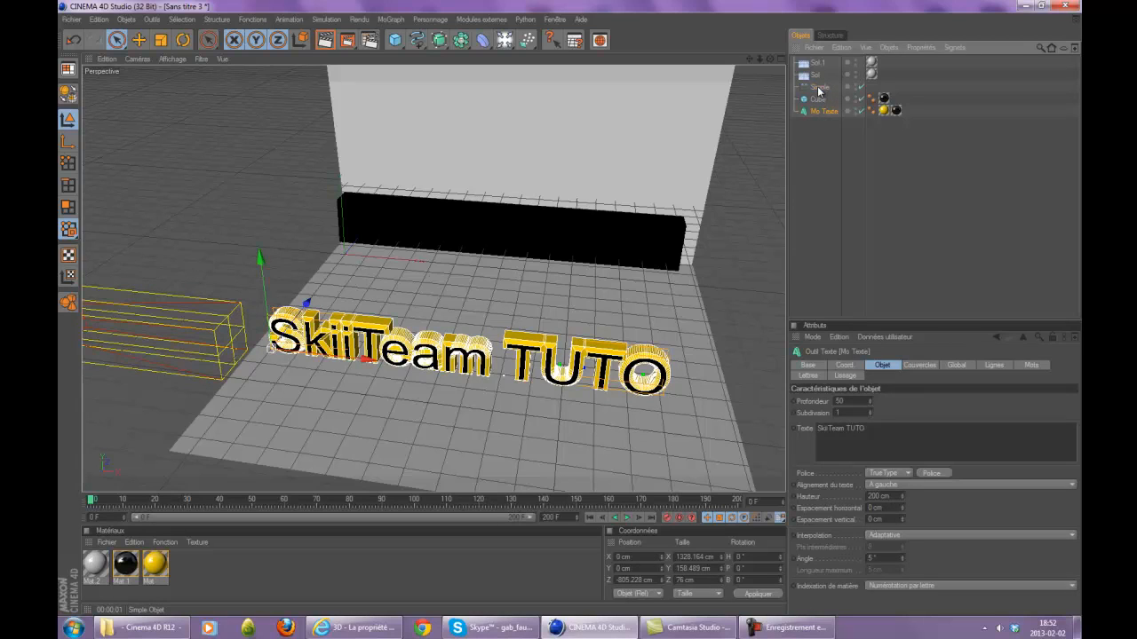
pyautogui.click(819, 88)
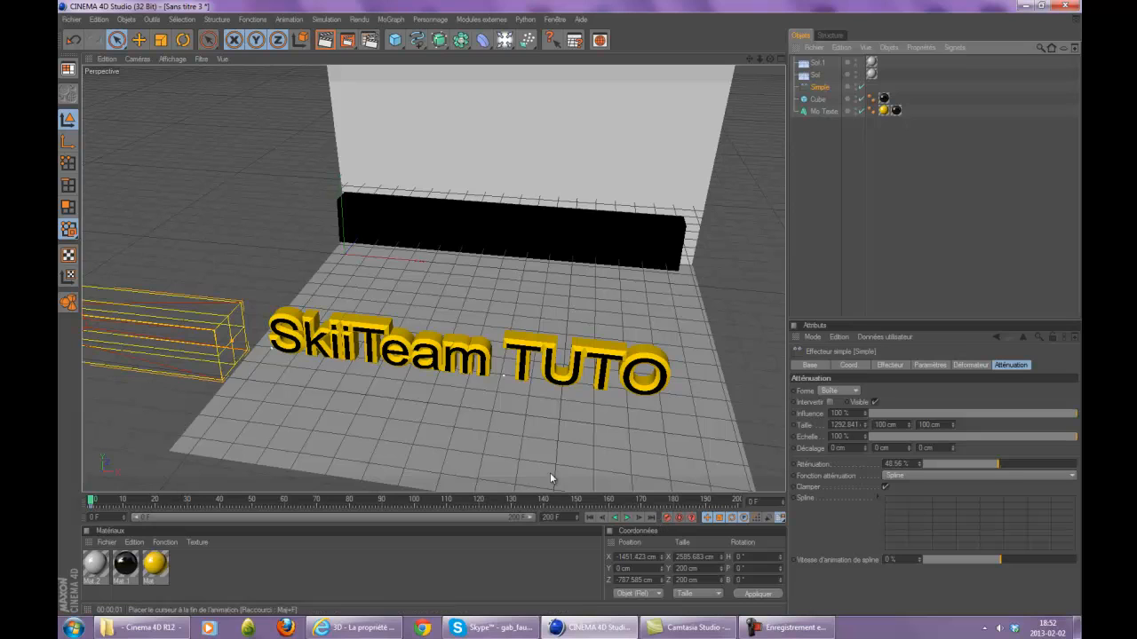
pyautogui.scroll(-5, 344, 360)
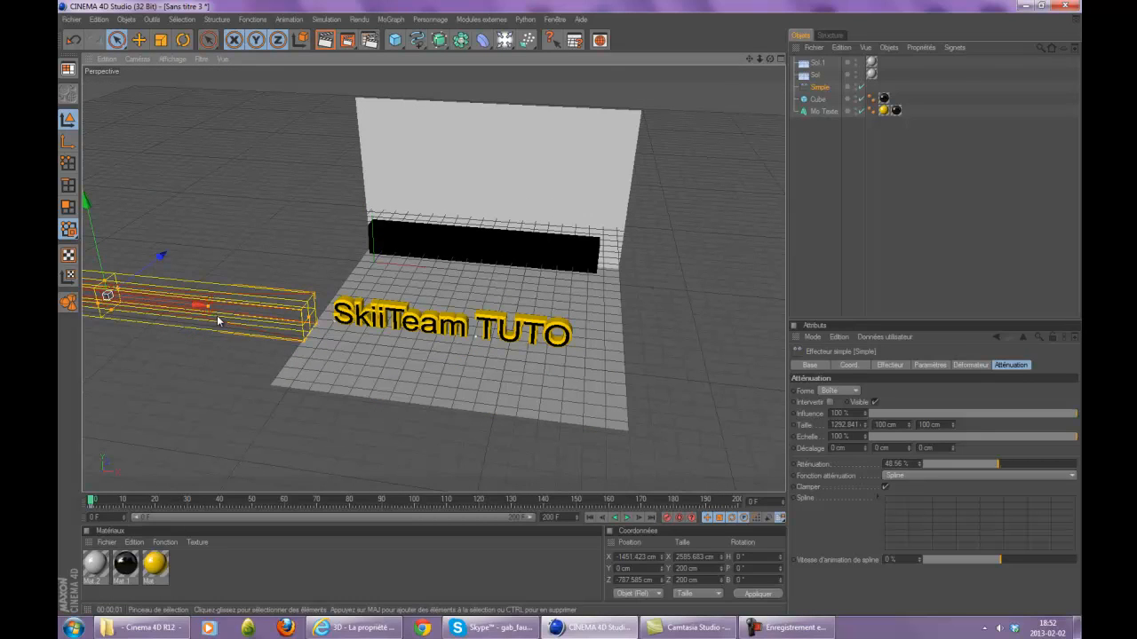
pyautogui.click(823, 111)
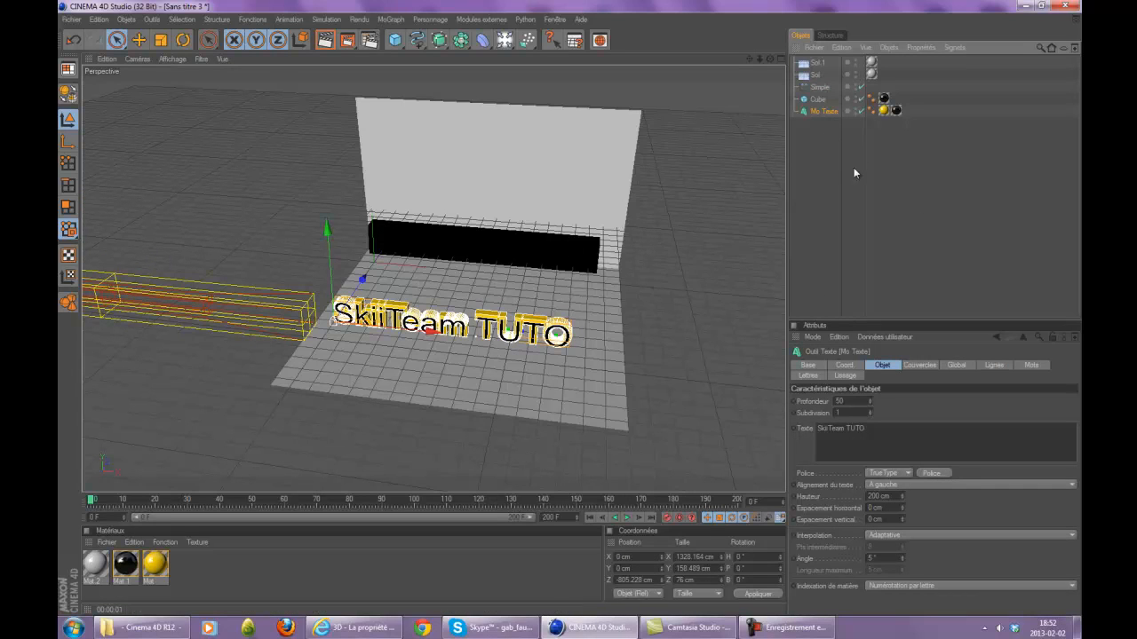
pyautogui.click(815, 87)
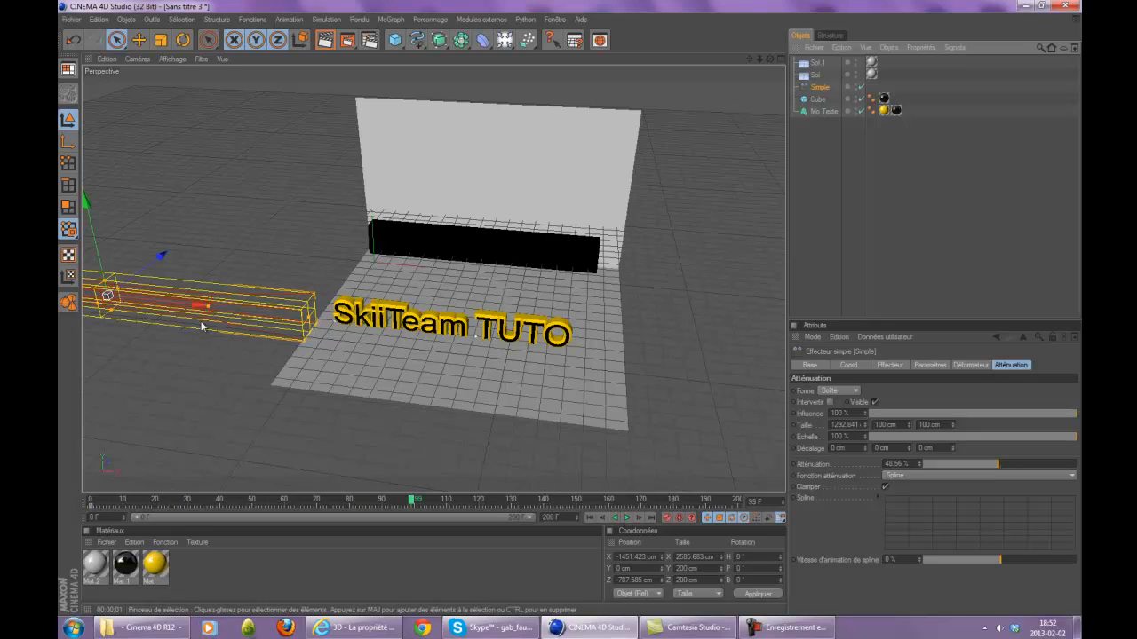
# Step: At frame 99, move the Simple effector to about X 796 cm, record a keyframe and return to frame 0
pyautogui.moveTo(200, 307); pyautogui.dragTo(569, 312)
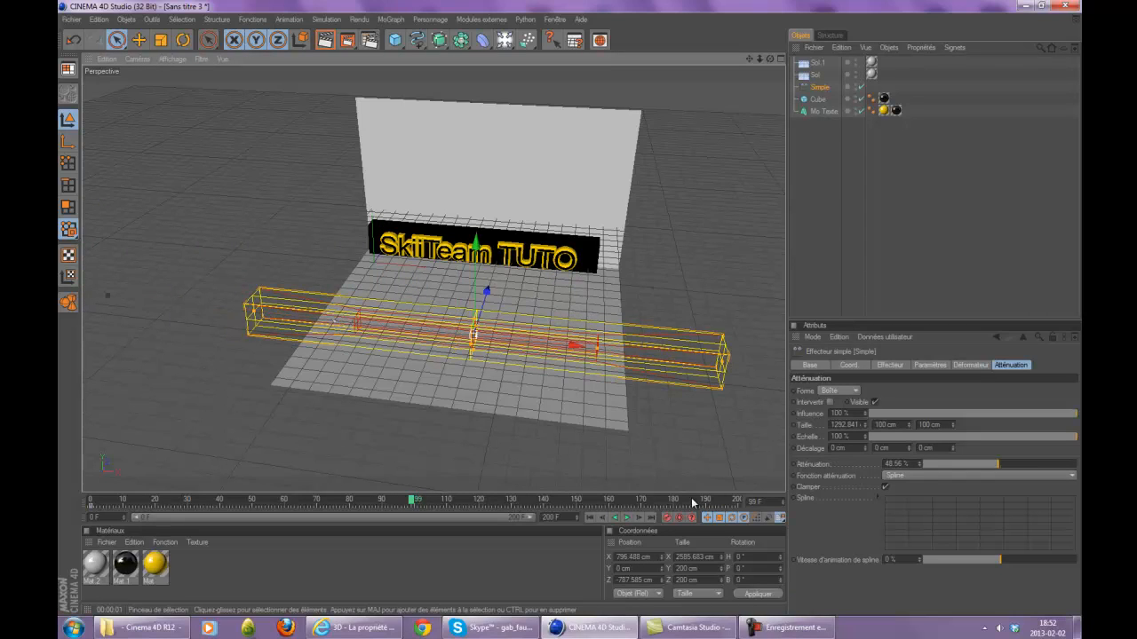
pyautogui.click(667, 519)
pyautogui.click(89, 501)
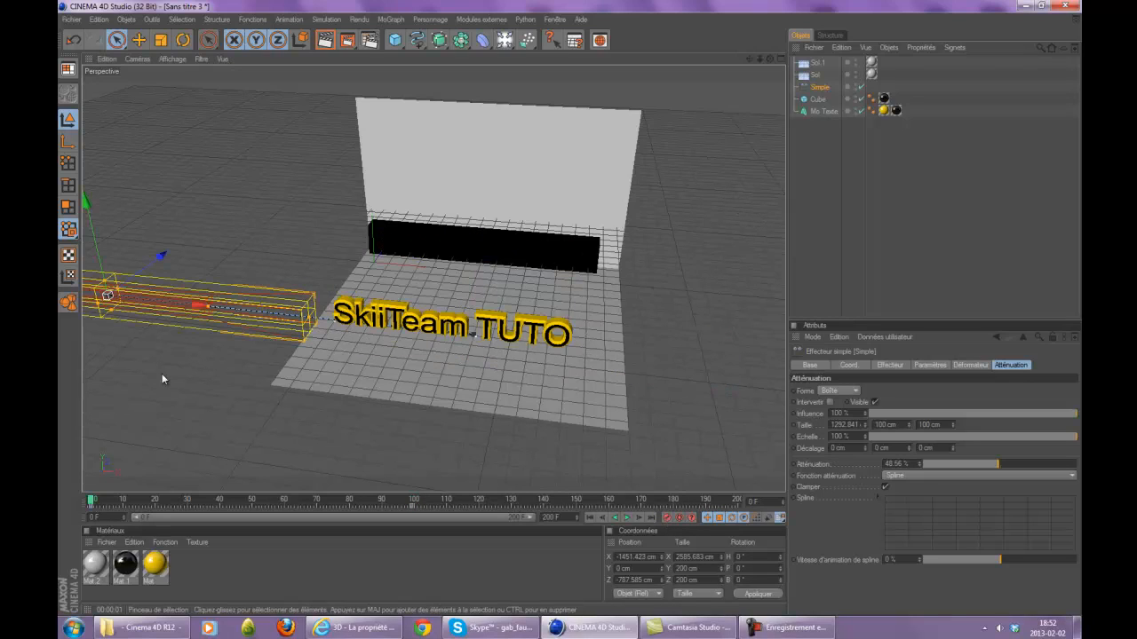
# Step: Frame the black cube from a low angled viewpoint, add a camera there and record its keyframe at frame 0
pyautogui.scroll(5, 399, 196)
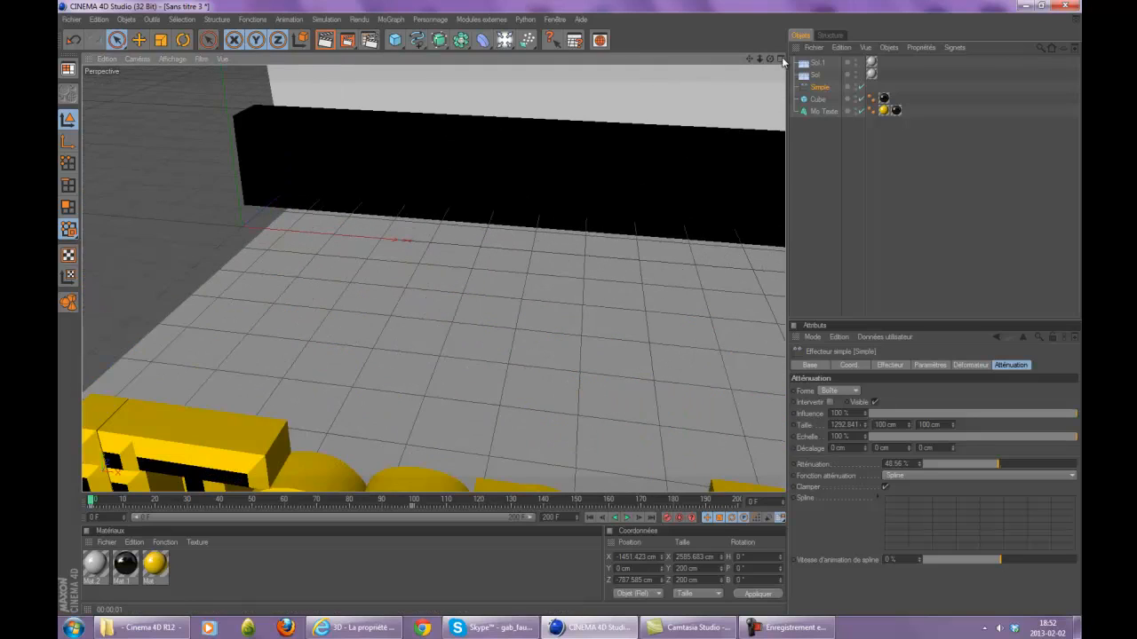
pyautogui.moveTo(774, 62)
pyautogui.mouseDown()
pyautogui.moveTo(570, 313)
pyautogui.moveTo(767, 59)
pyautogui.mouseUp()
pyautogui.moveTo(570, 313)
pyautogui.mouseDown()
pyautogui.moveTo(587, 310)
pyautogui.moveTo(572, 294)
pyautogui.moveTo(570, 312)
pyautogui.mouseUp()
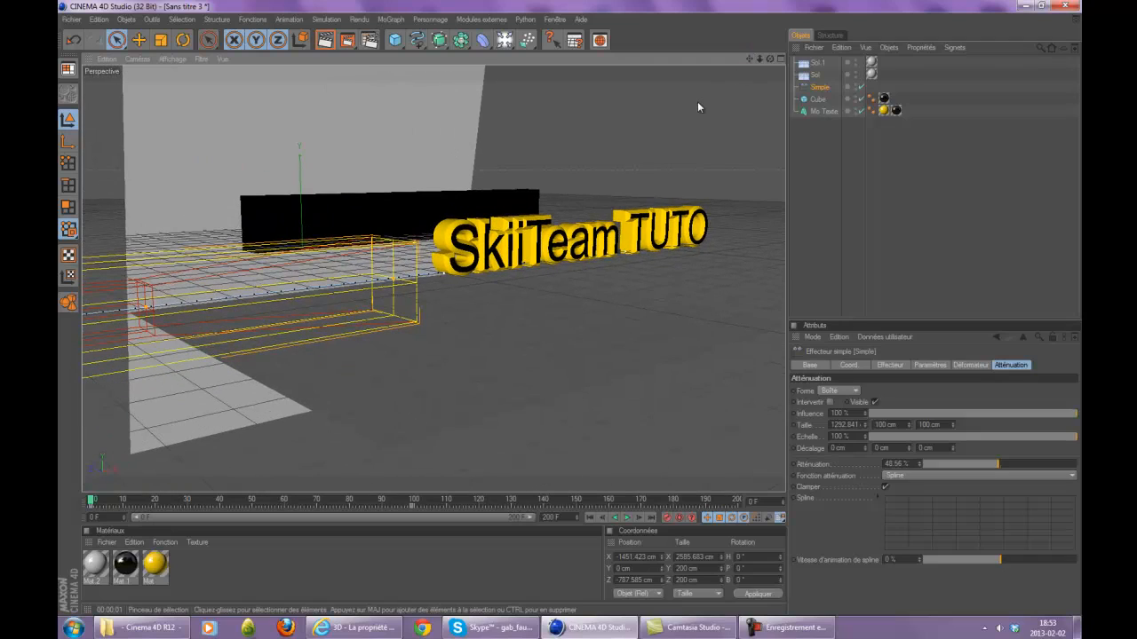
pyautogui.moveTo(769, 60); pyautogui.dragTo(570, 314)
pyautogui.scroll(3, 505, 173)
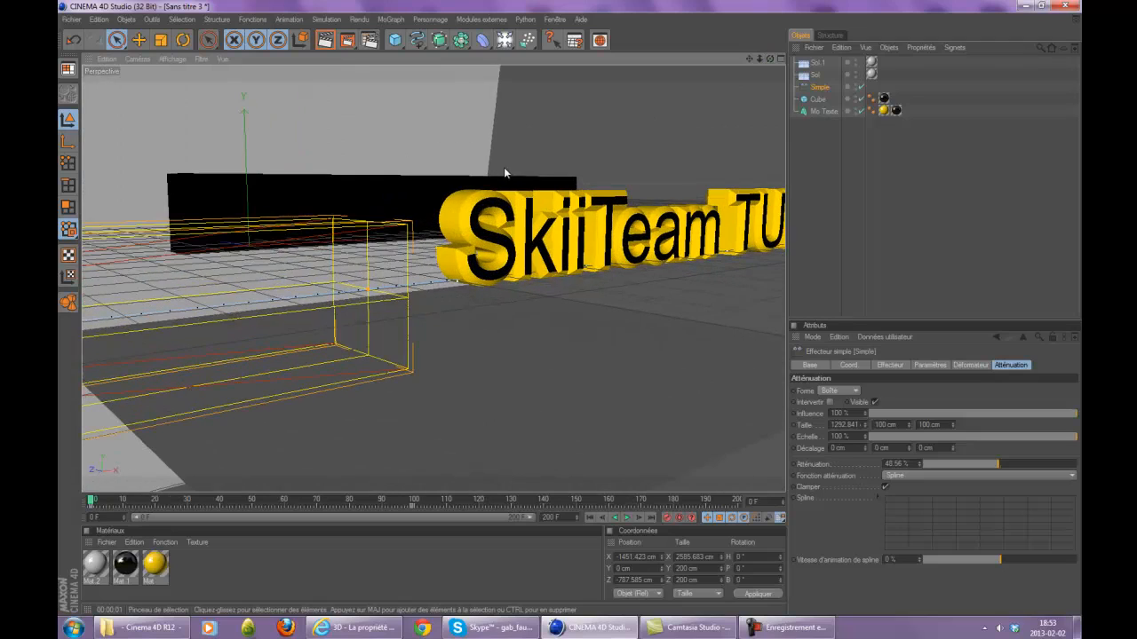
pyautogui.scroll(-3, 577, 308)
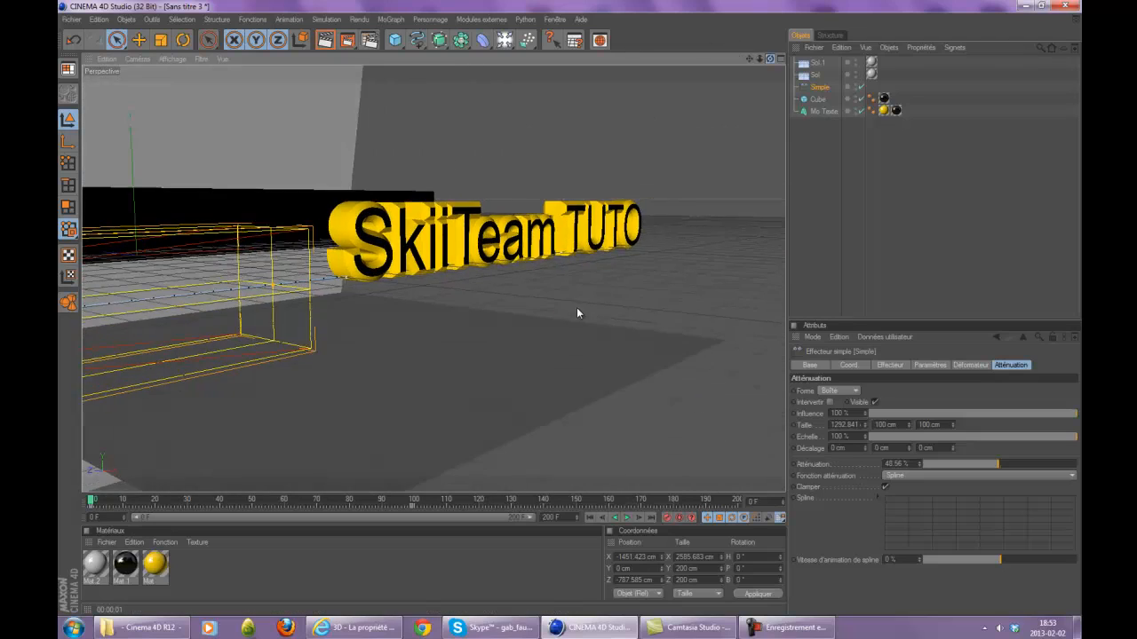
pyautogui.scroll(4, 577, 307)
pyautogui.scroll(1, 575, 307)
pyautogui.keyDown('alt'); pyautogui.moveTo(576, 308); pyautogui.dragTo(675, 316, button='middle'); pyautogui.keyUp('alt')
pyautogui.scroll(5, 627, 175)
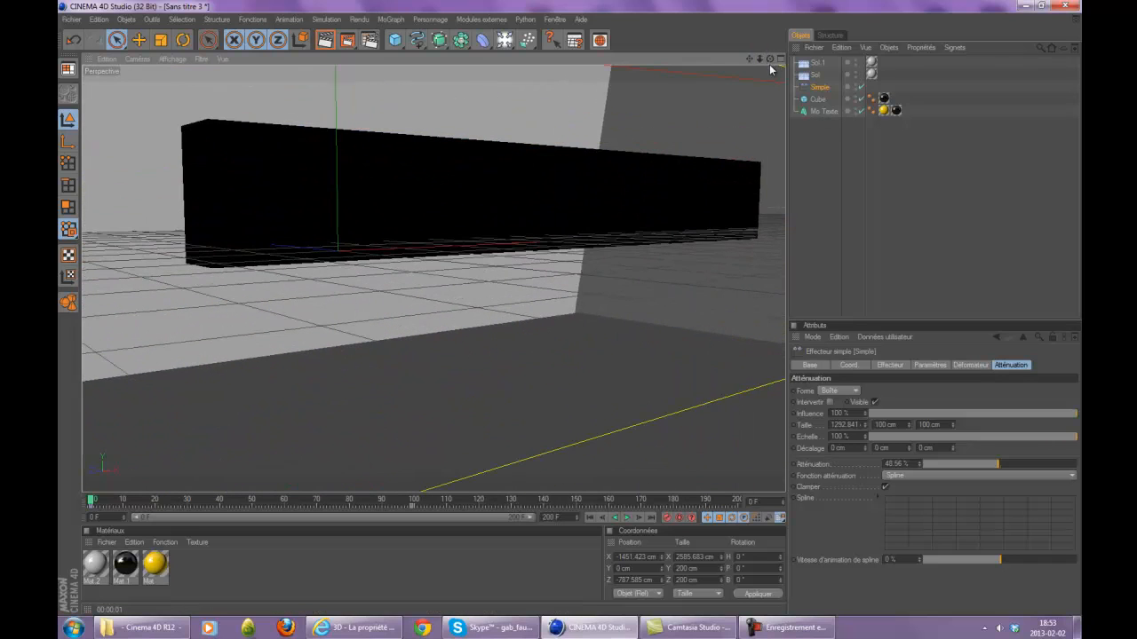
pyautogui.moveTo(769, 64); pyautogui.dragTo(567, 302)
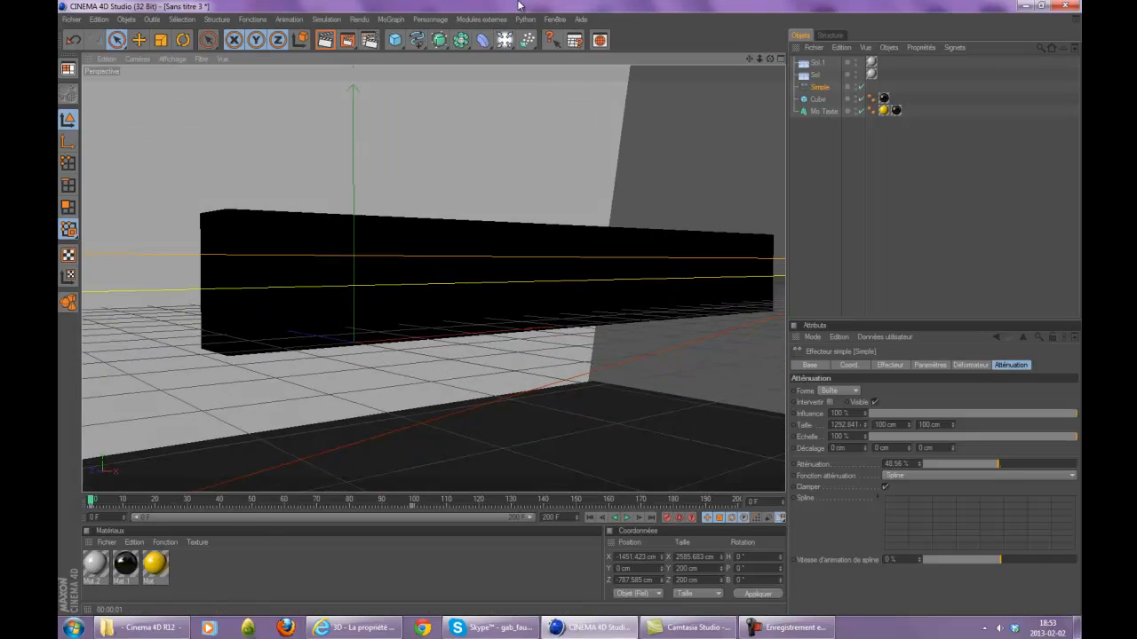
pyautogui.click(511, 39)
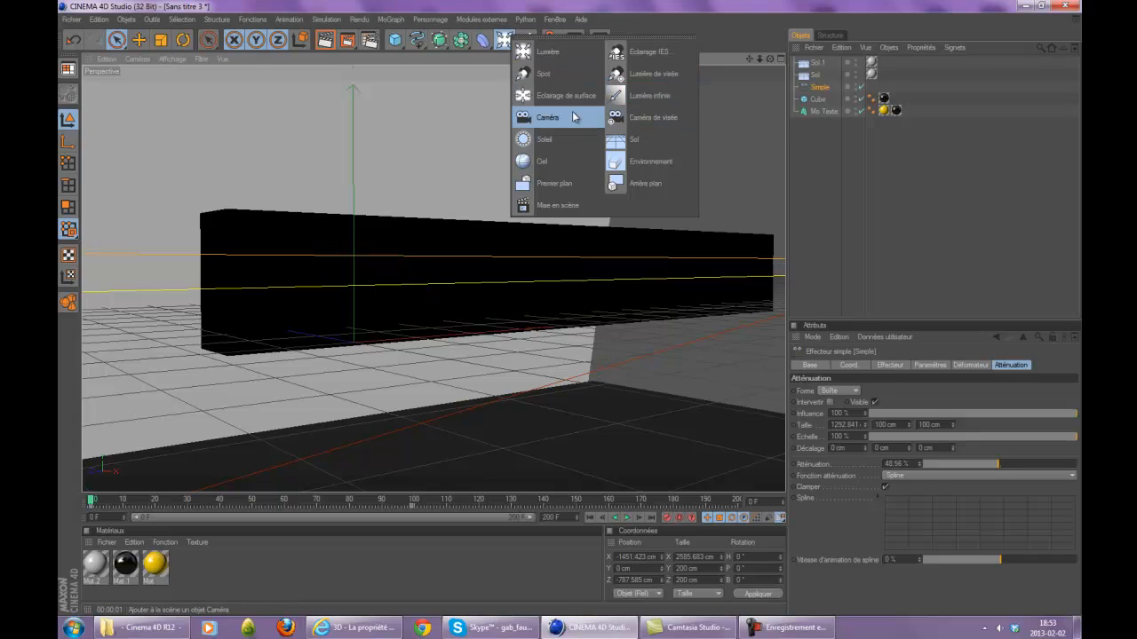
pyautogui.click(572, 117)
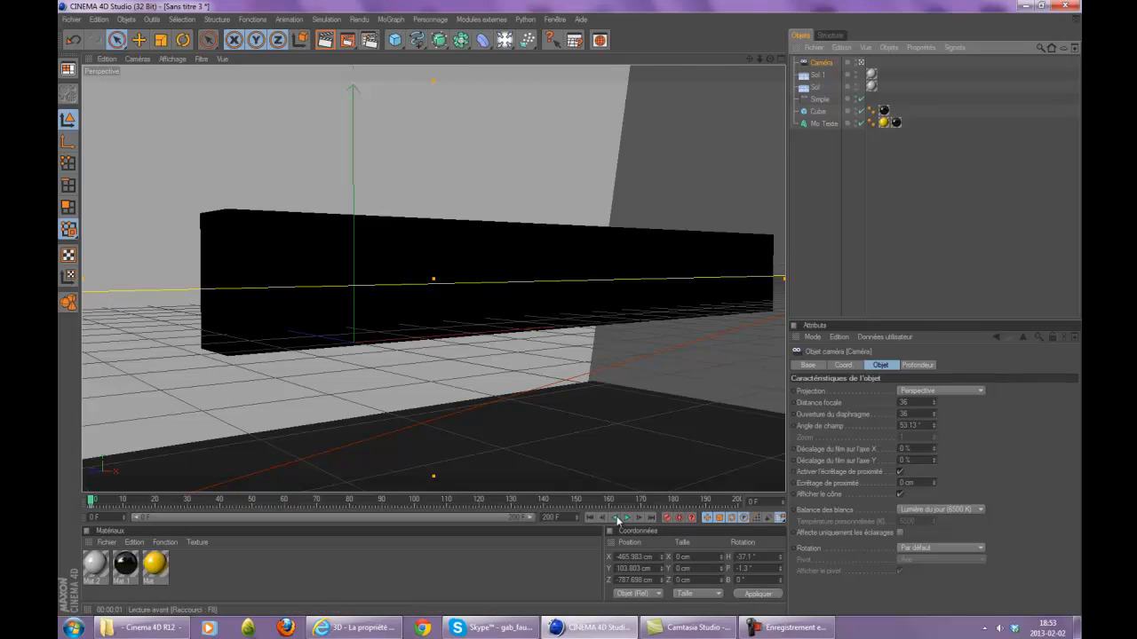
# Step: At frame 100, move the camera to about X 1541, Y 158, Z -863 cm with heading 33.5°, and record a keyframe
pyautogui.click(416, 501)
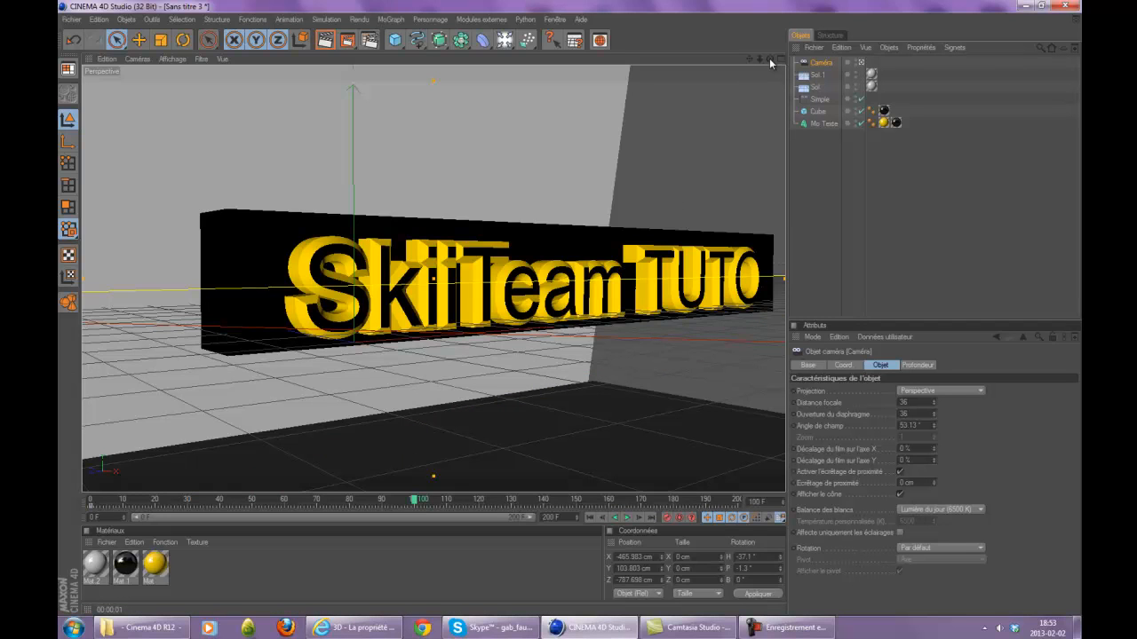
pyautogui.moveTo(749, 60); pyautogui.dragTo(569, 314)
pyautogui.moveTo(772, 60); pyautogui.dragTo(580, 315)
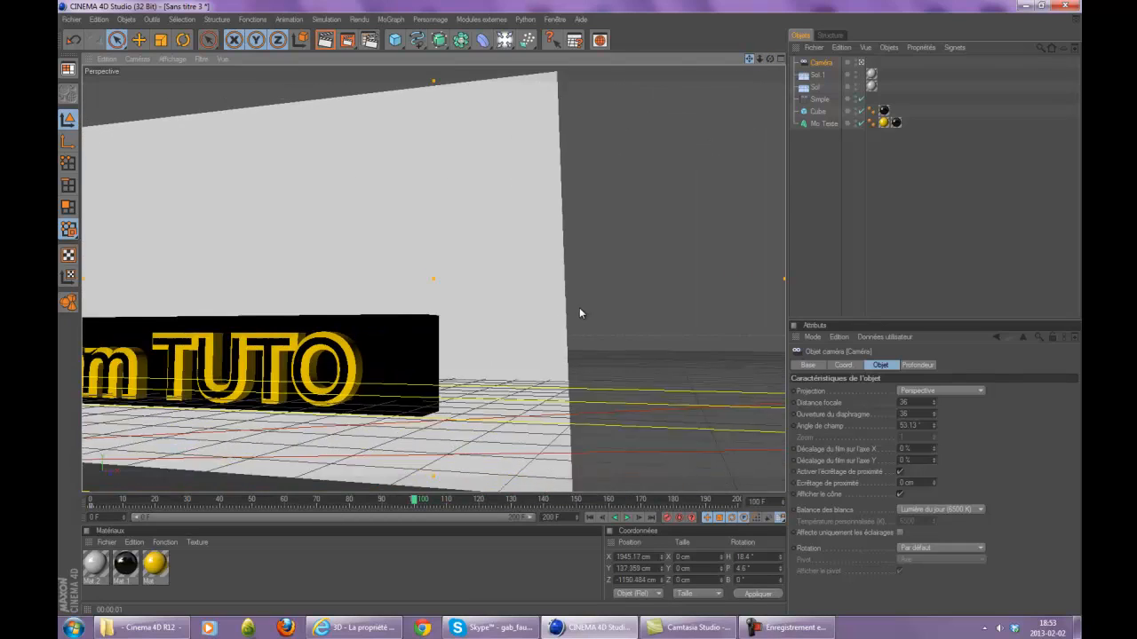
pyautogui.moveTo(770, 59); pyautogui.dragTo(586, 246)
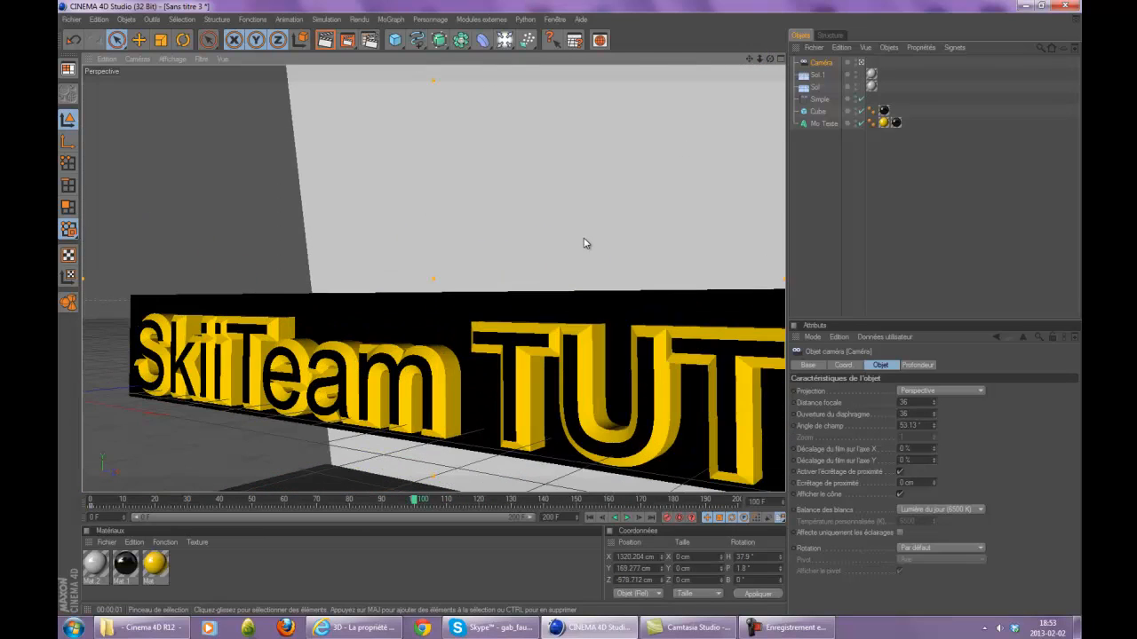
pyautogui.moveTo(749, 62); pyautogui.dragTo(652, 162)
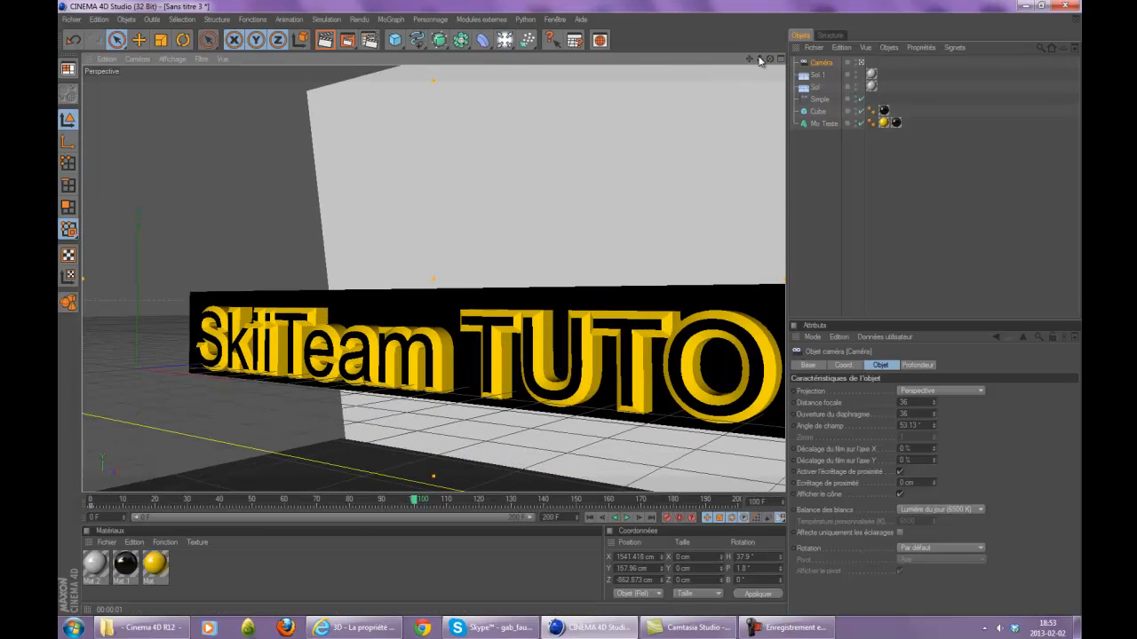
pyautogui.moveTo(770, 60); pyautogui.dragTo(772, 60)
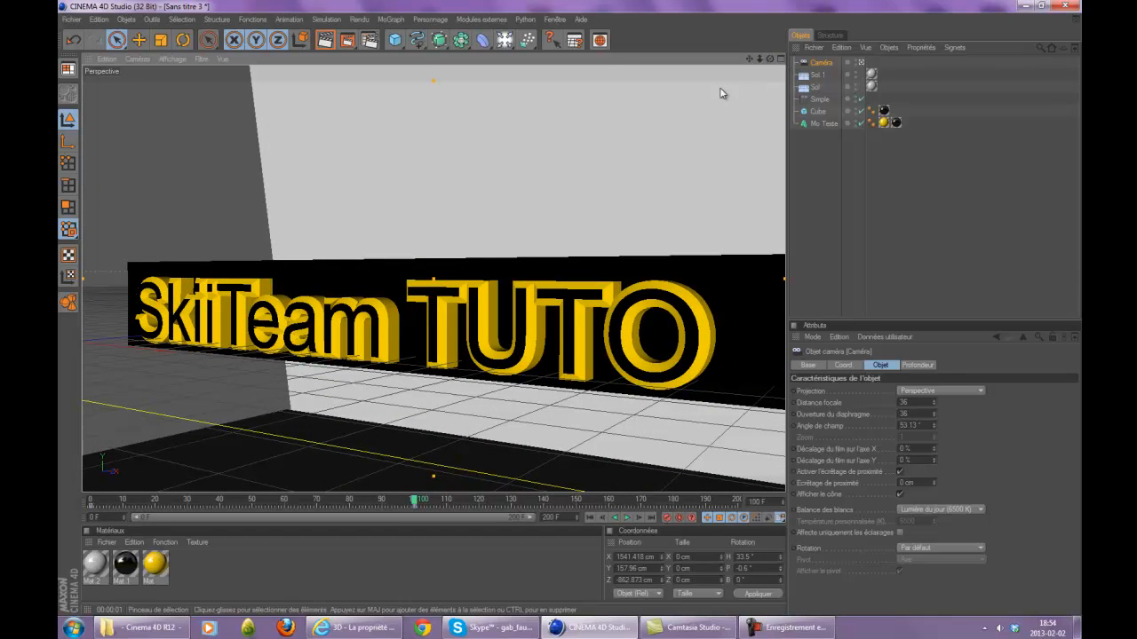
# Step: At frame 129, pull the camera back to a frontal view at about X 473, Y 219, Z -3513 cm with heading -1.7°
pyautogui.scroll(-5, 680, 148)
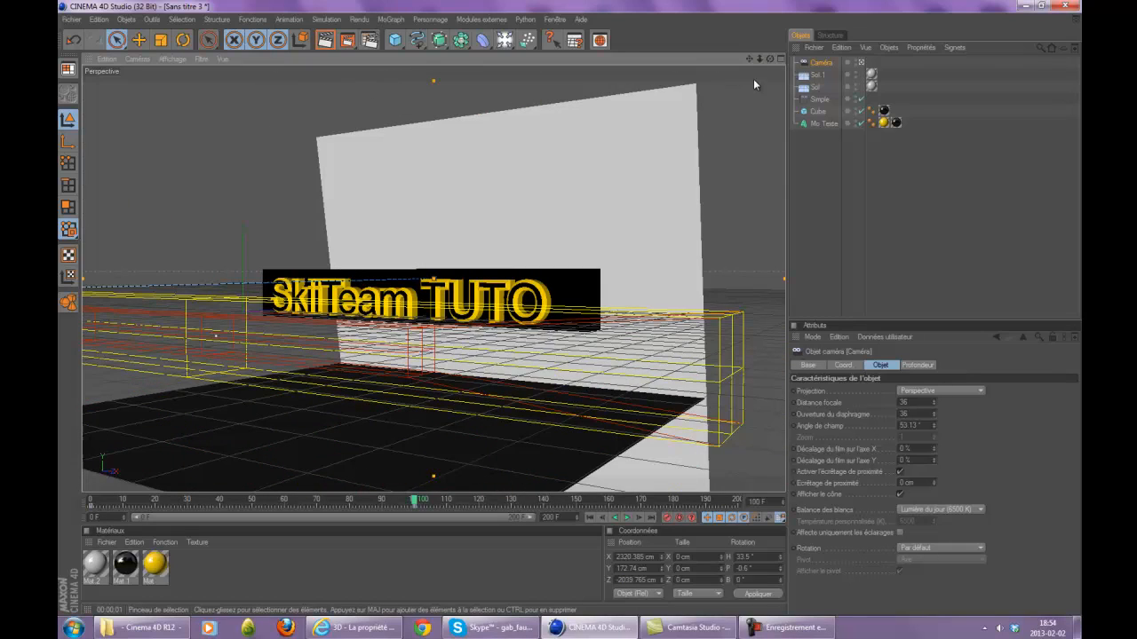
pyautogui.moveTo(768, 60); pyautogui.dragTo(585, 312)
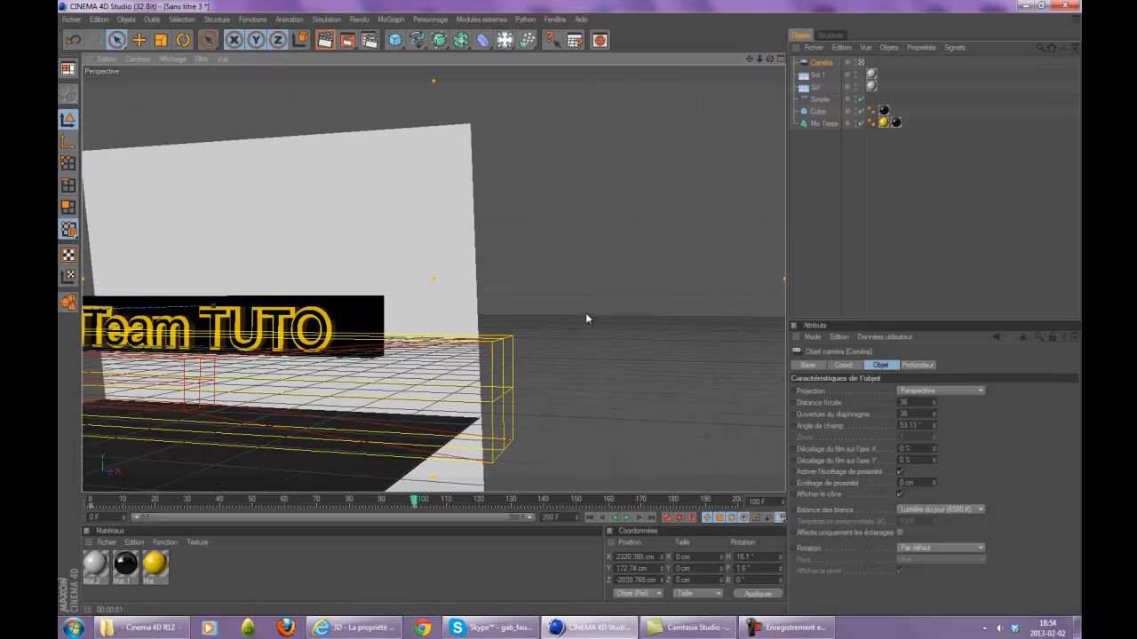
pyautogui.click(509, 502)
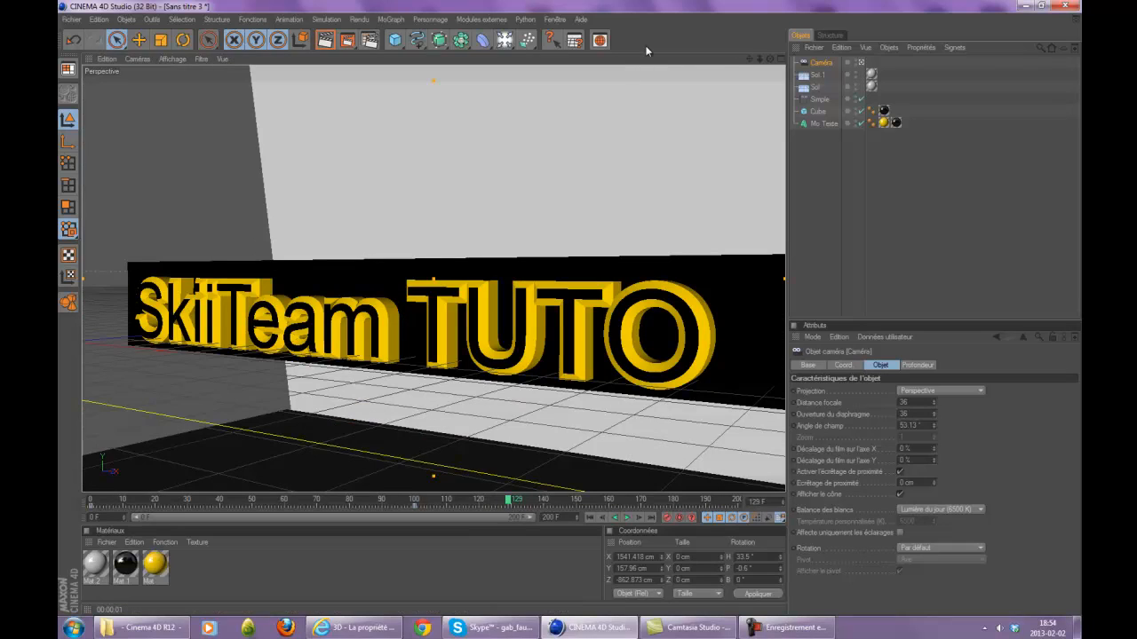
pyautogui.moveTo(760, 59); pyautogui.dragTo(718, 142)
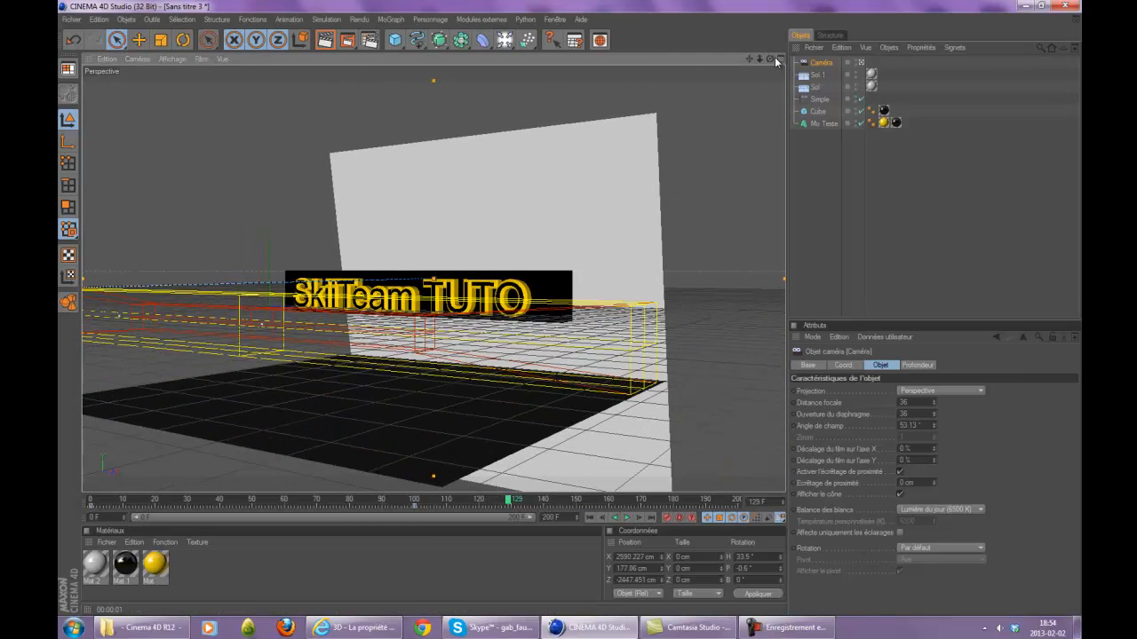
pyautogui.moveTo(771, 59); pyautogui.dragTo(553, 305)
pyautogui.moveTo(750, 60); pyautogui.dragTo(570, 311)
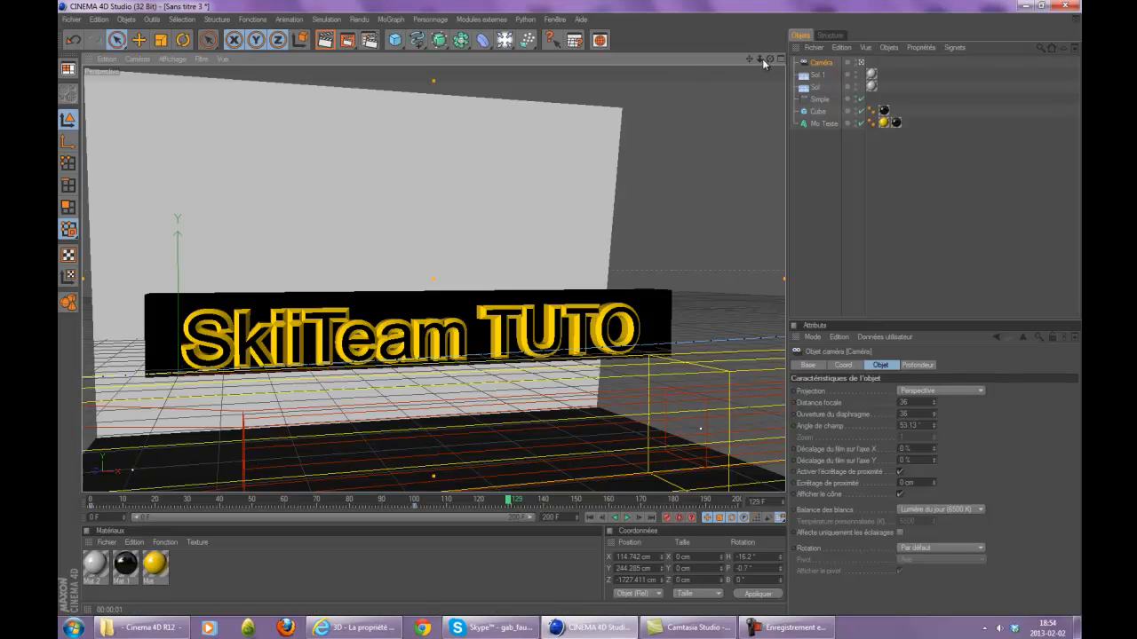
pyautogui.moveTo(770, 59); pyautogui.dragTo(573, 313)
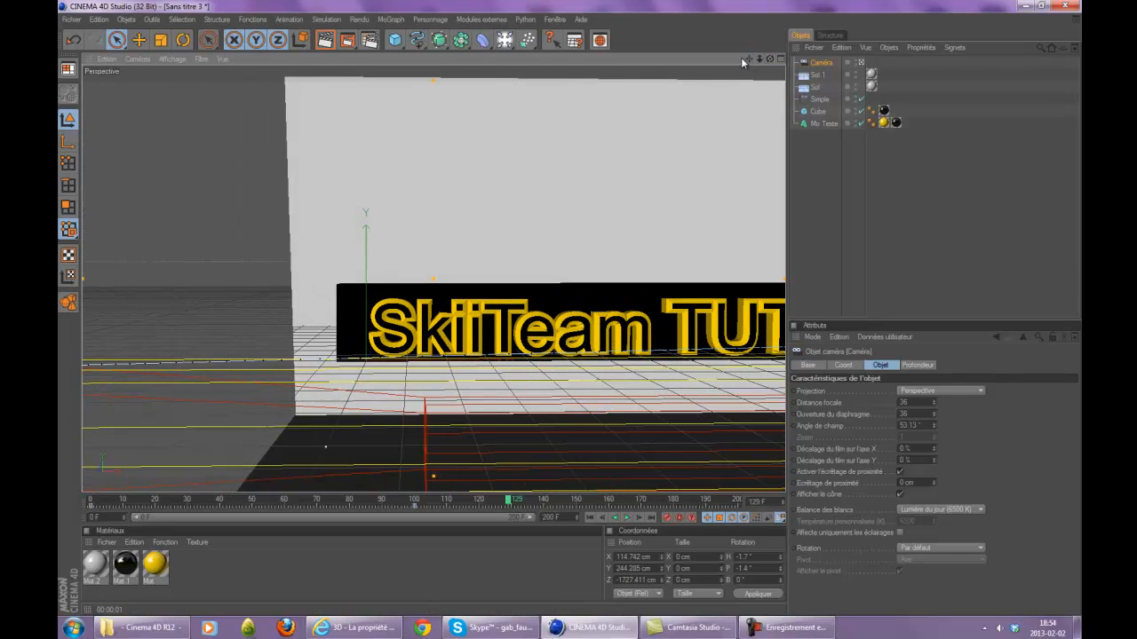
pyautogui.moveTo(748, 60); pyautogui.dragTo(592, 36)
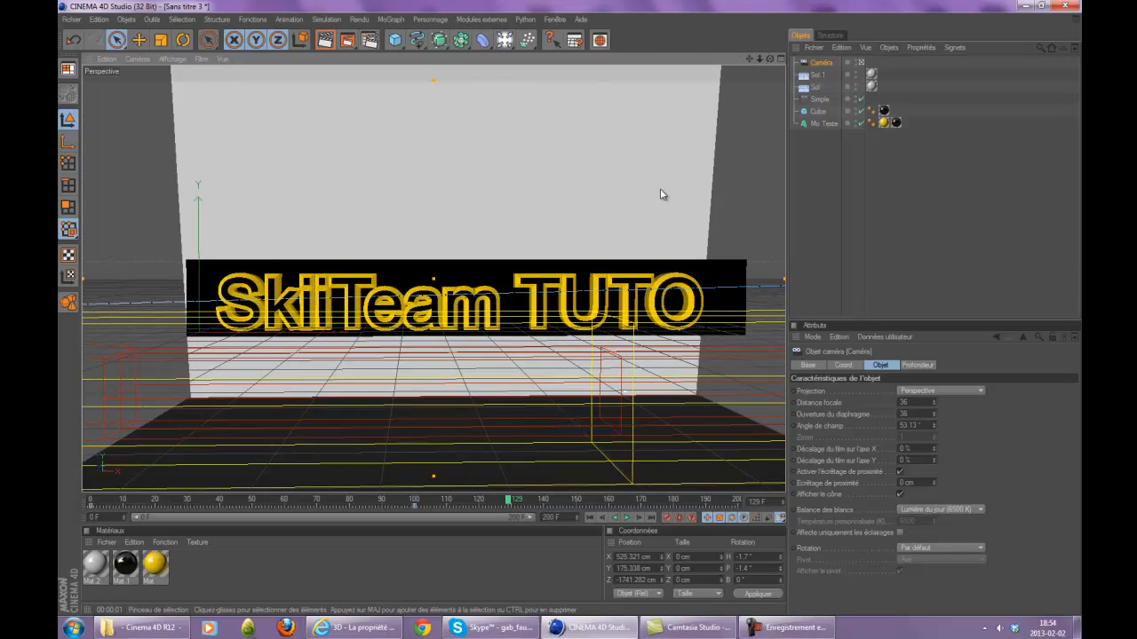
pyautogui.scroll(-5, 659, 211)
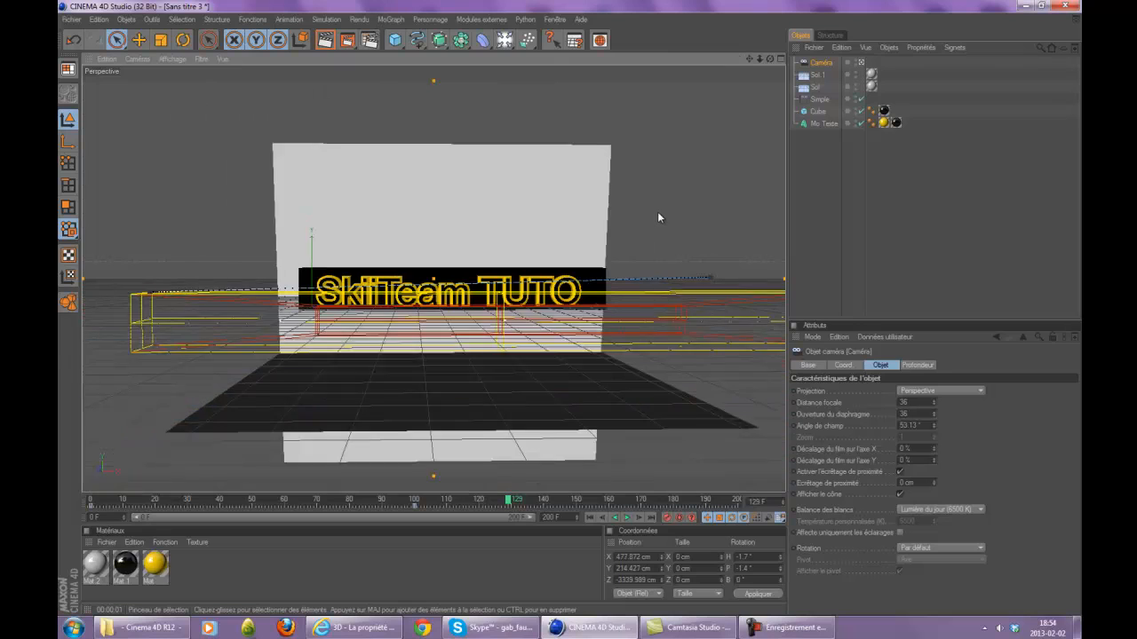
pyautogui.scroll(-2, 658, 214)
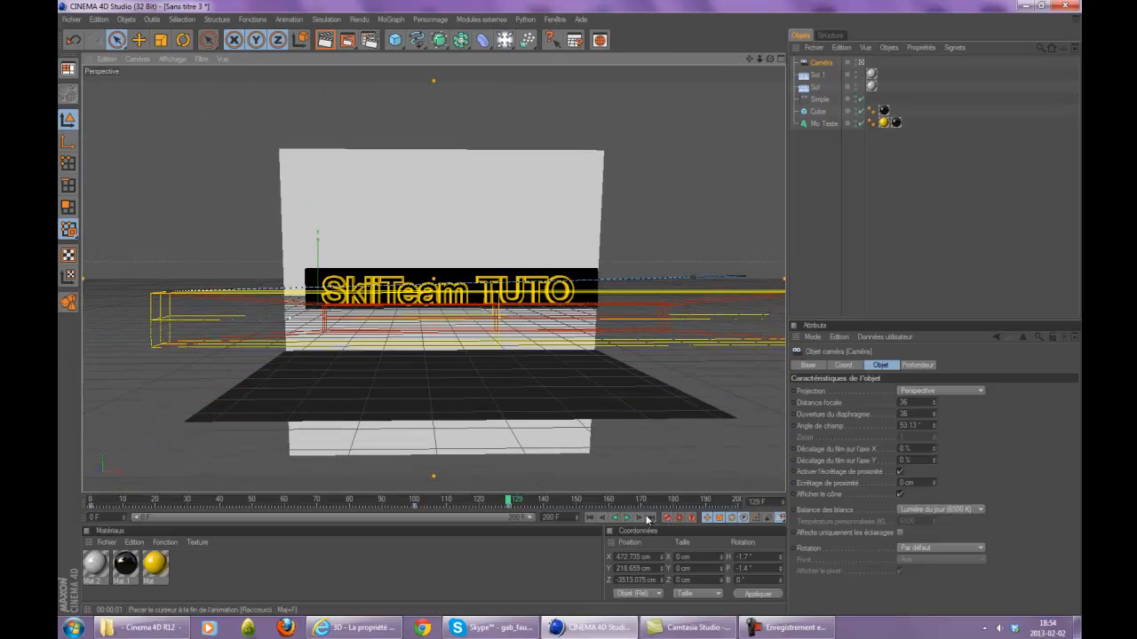
# Step: At frame 151, bring the camera close to the text at about X 537, Y 166, Z -1341 cm with heading -4.2°, test-render and keyframe it
pyautogui.click(582, 502)
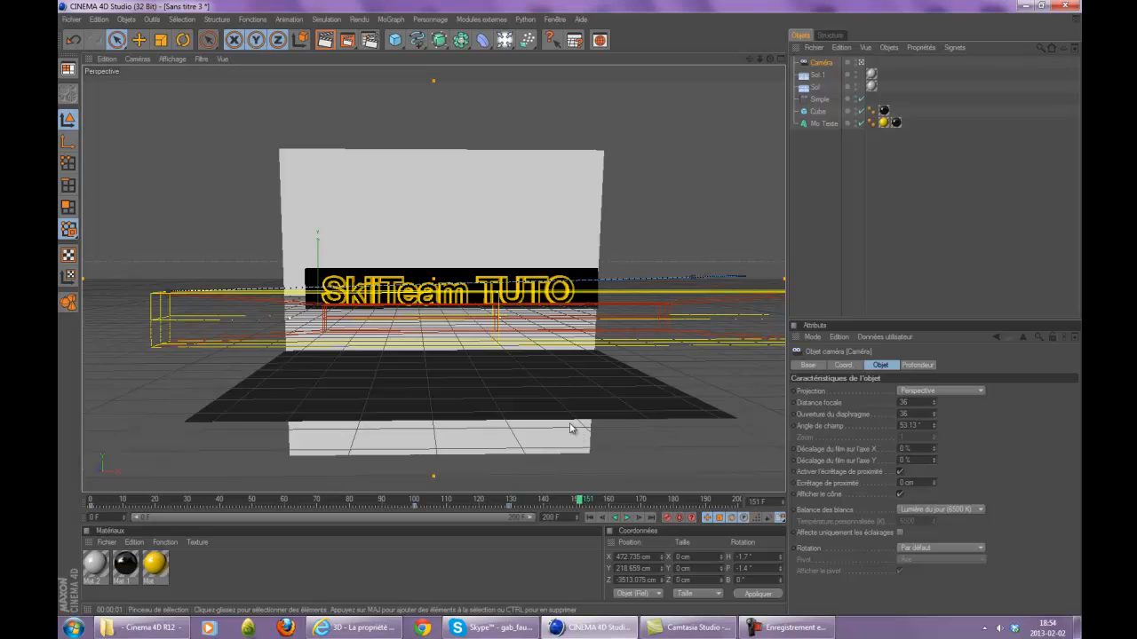
pyautogui.scroll(3, 459, 317)
pyautogui.scroll(-1, 459, 317)
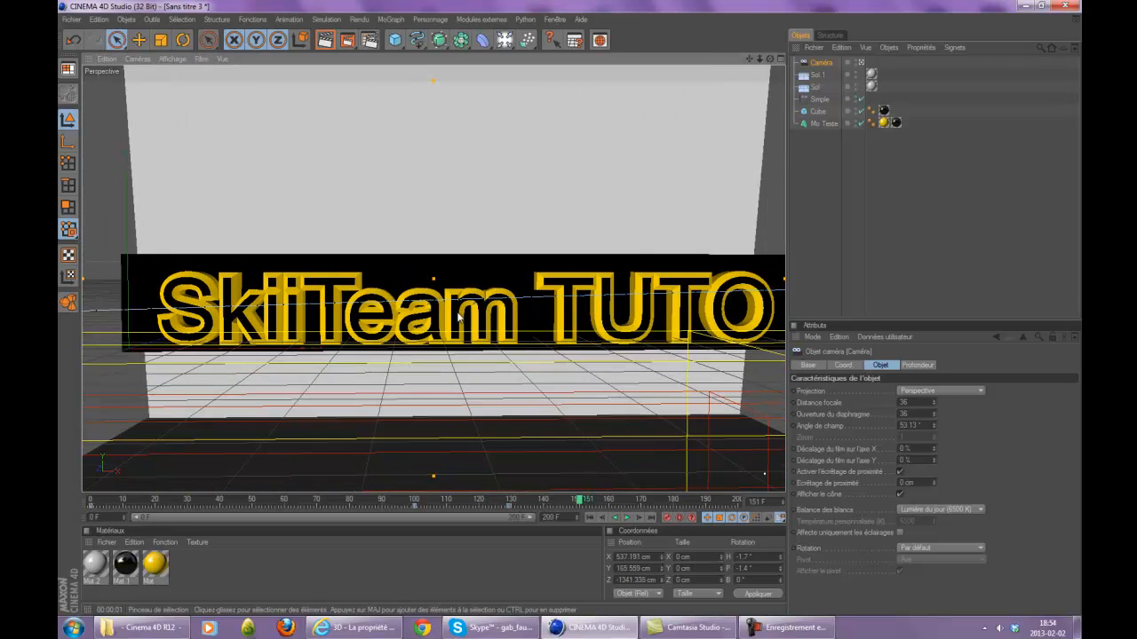
pyautogui.moveTo(771, 59); pyautogui.dragTo(557, 306)
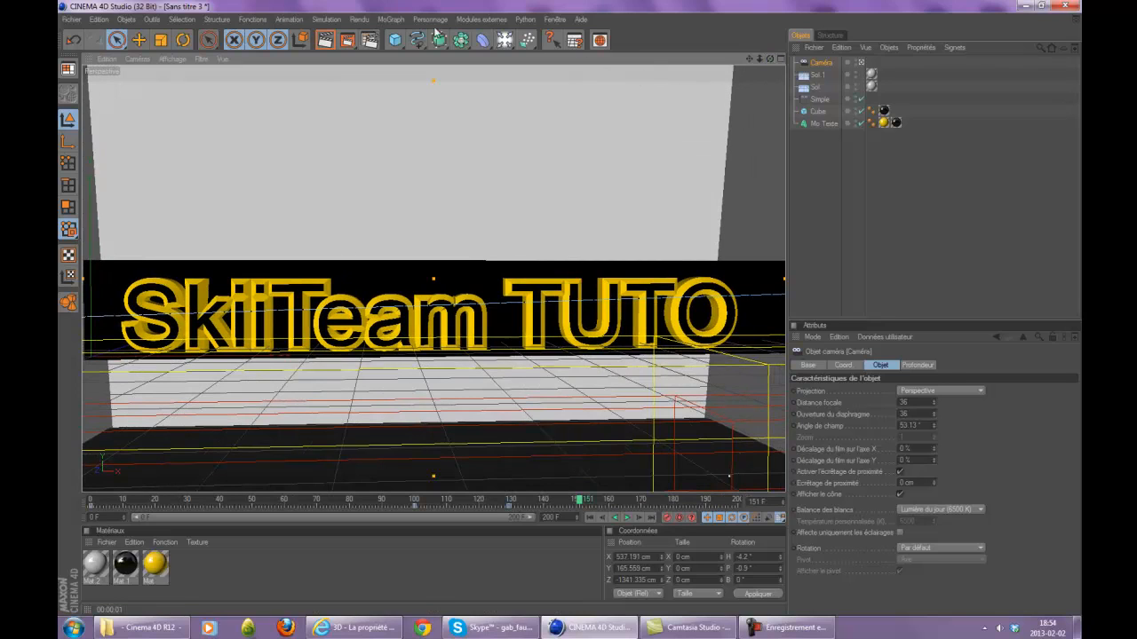
pyautogui.click(322, 40)
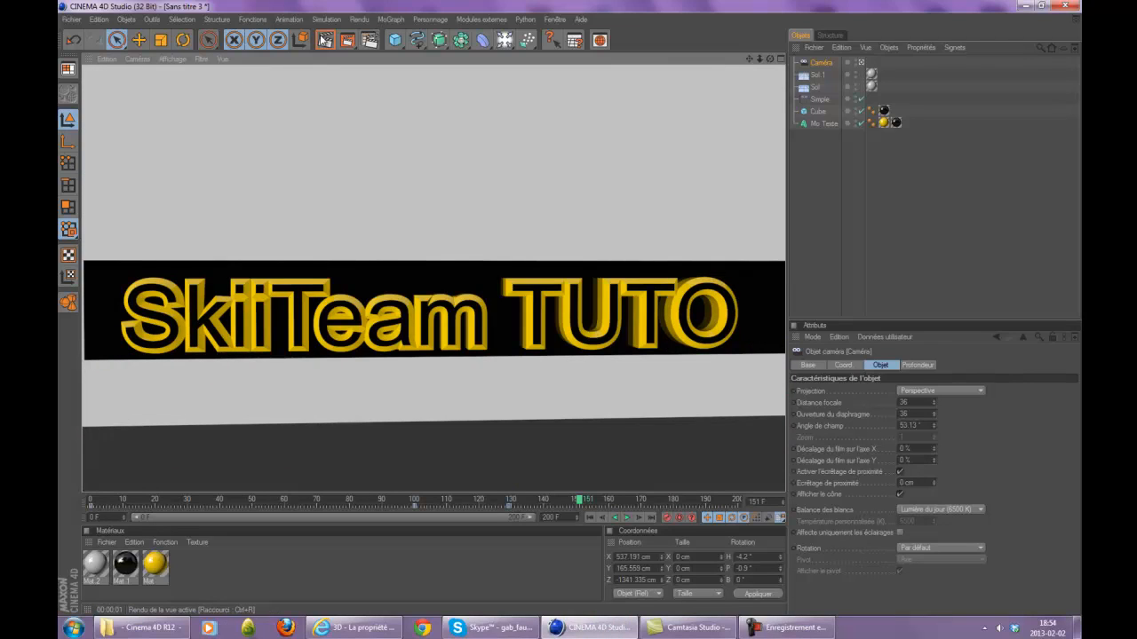
pyautogui.click(828, 65)
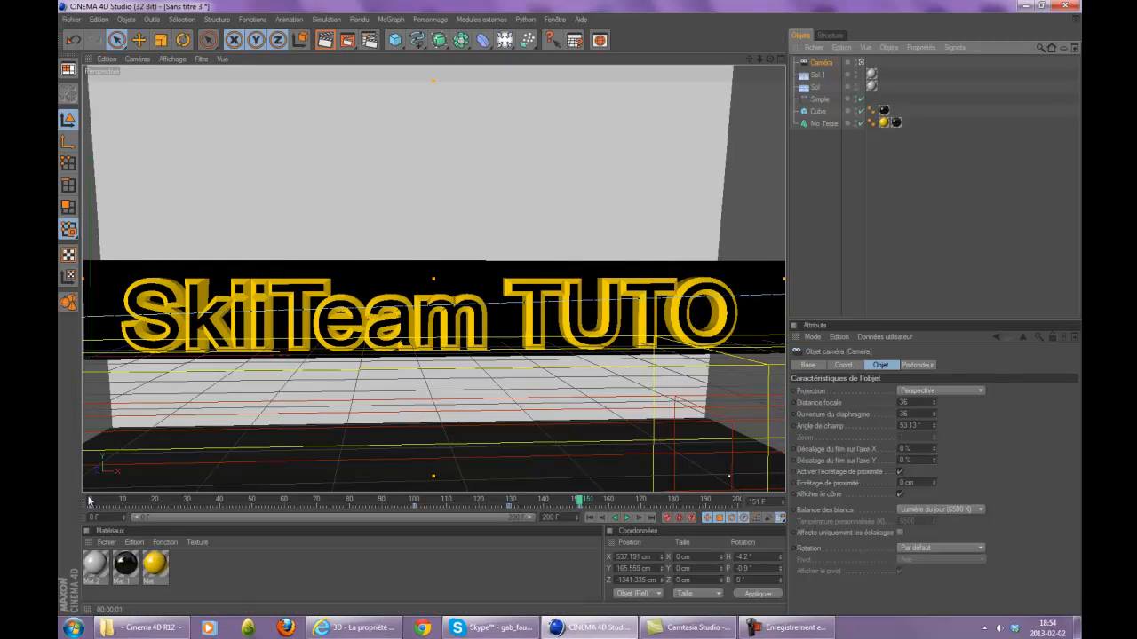
# Step: Return to frame 0 and play back the camera and text animation
pyautogui.click(90, 500)
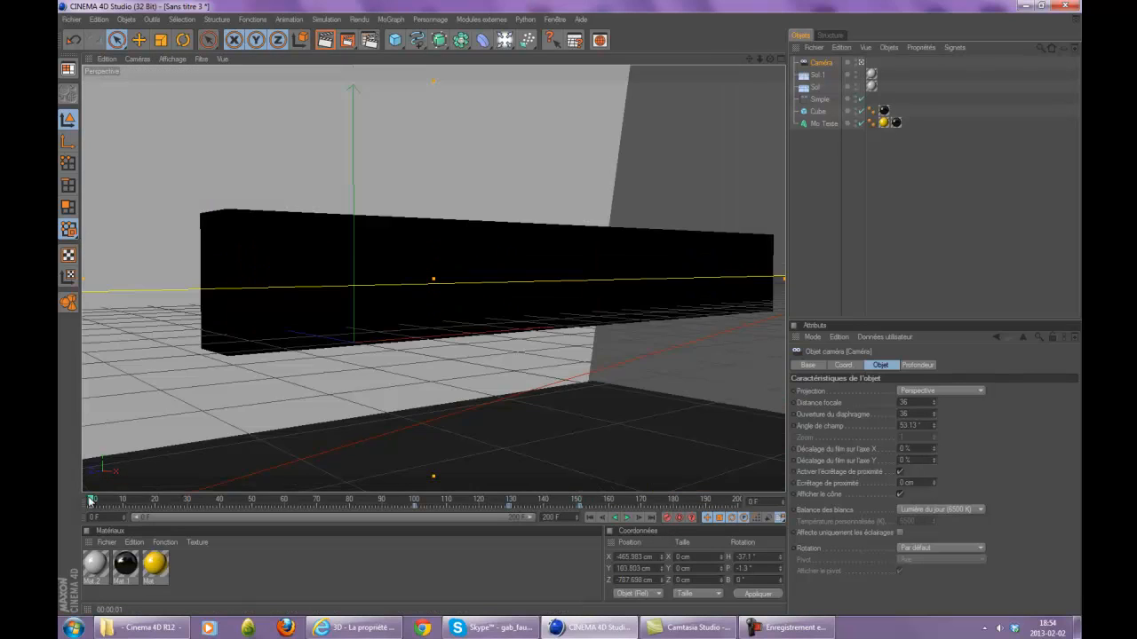
pyautogui.click(627, 518)
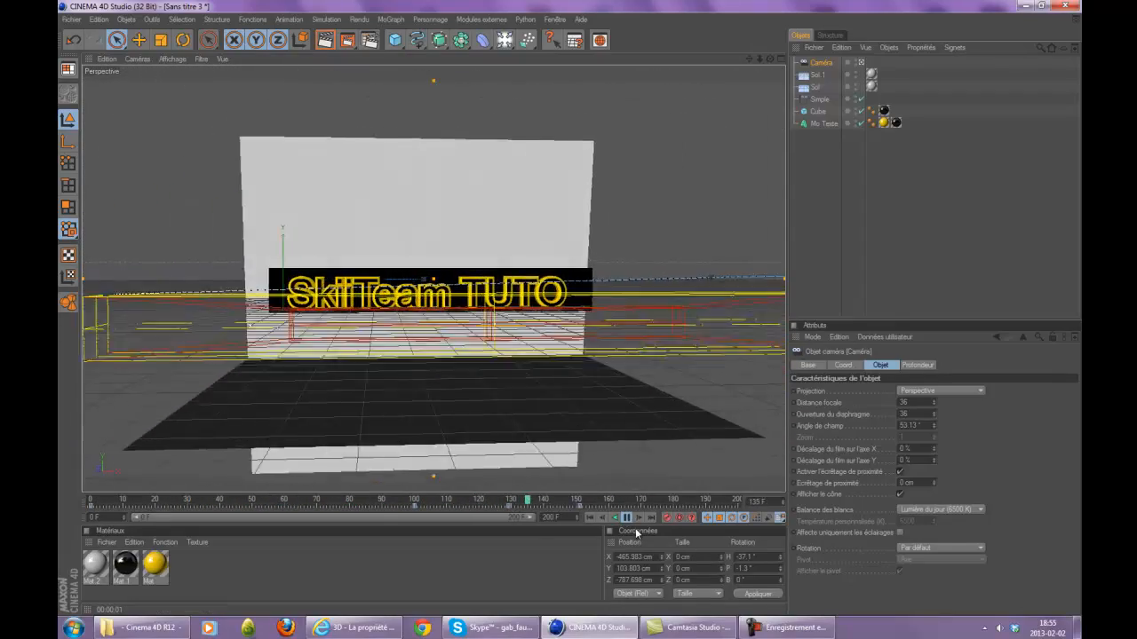
pyautogui.click(626, 517)
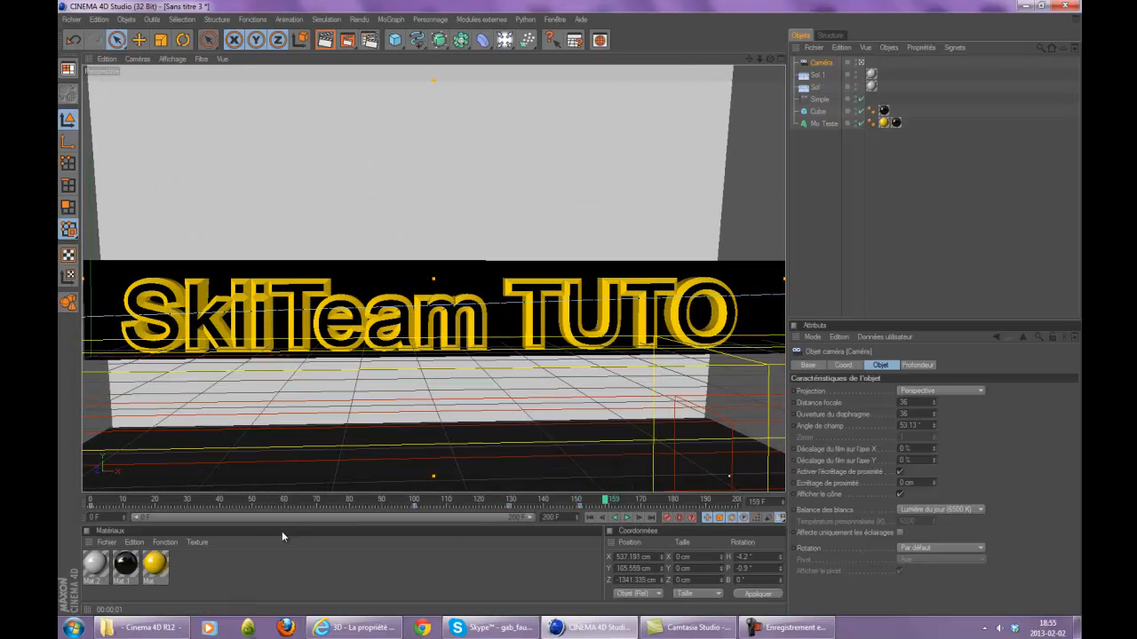
# Step: Try a pure red reflection colour on the Mat.2 material, and restore the reflection to white
pyautogui.click(105, 565)
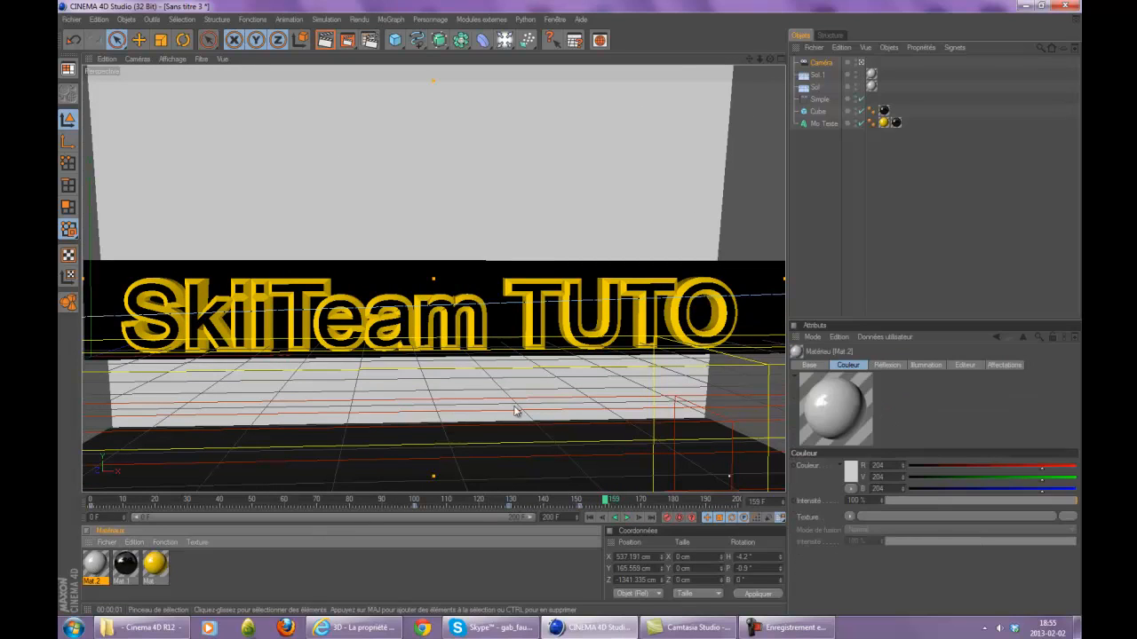
pyautogui.doubleClick(88, 566)
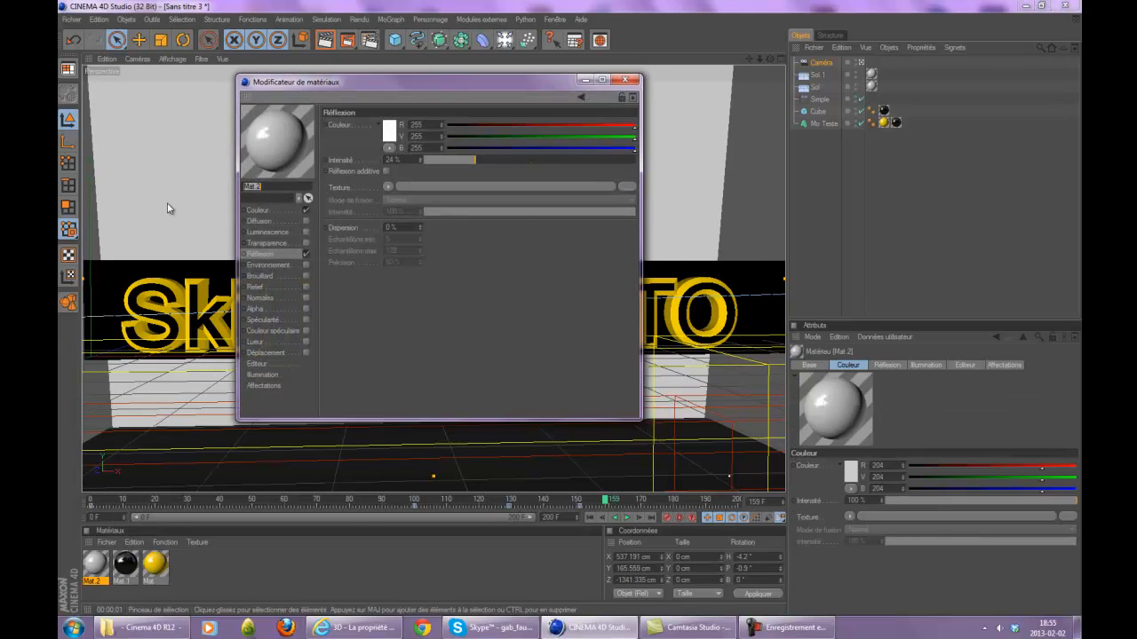
pyautogui.click(392, 138)
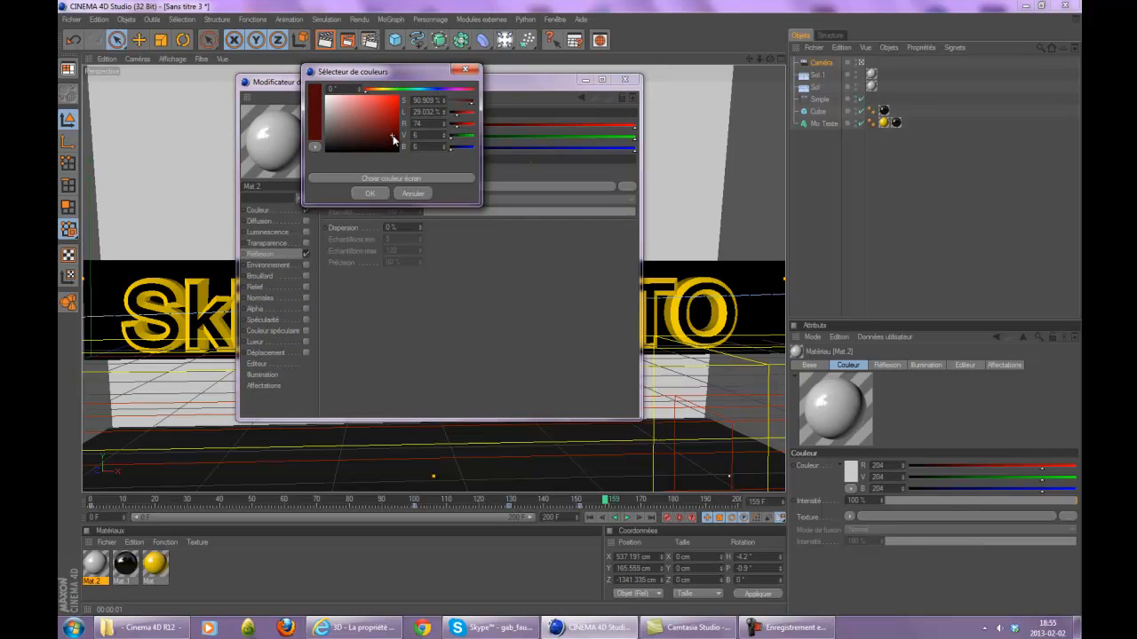
pyautogui.moveTo(392, 136); pyautogui.dragTo(399, 94)
pyautogui.click(370, 193)
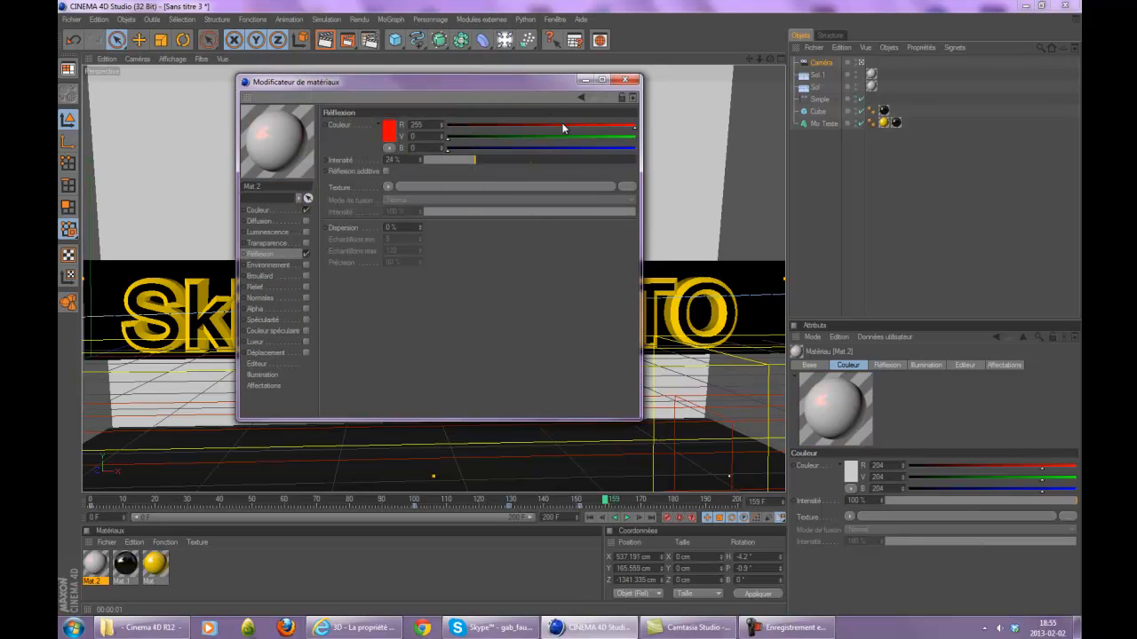
pyautogui.click(391, 132)
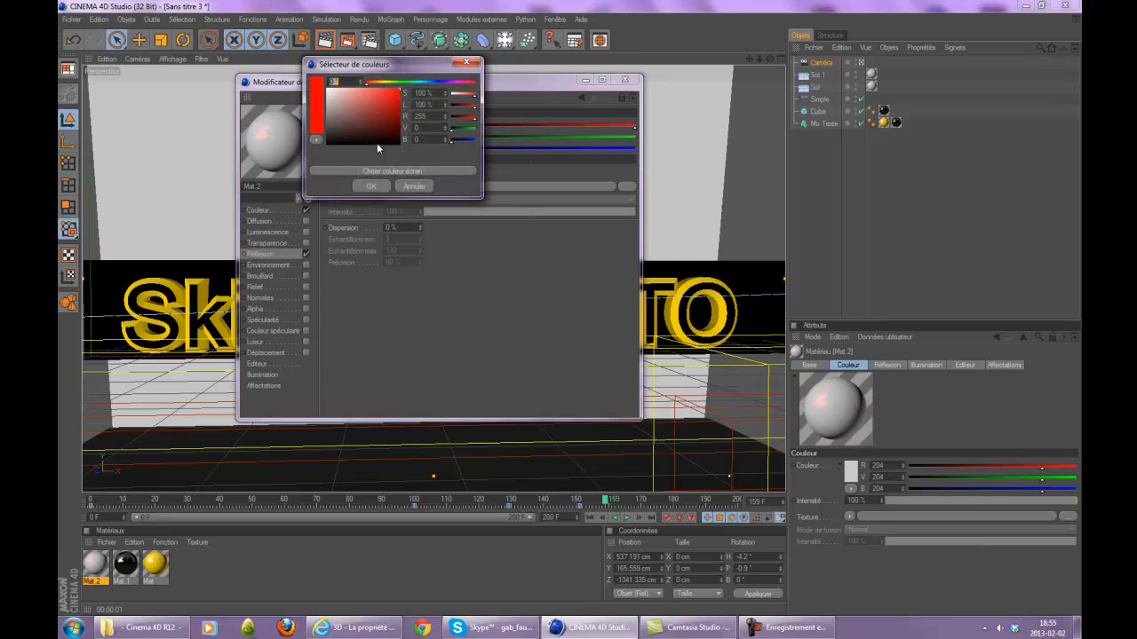
pyautogui.click(378, 187)
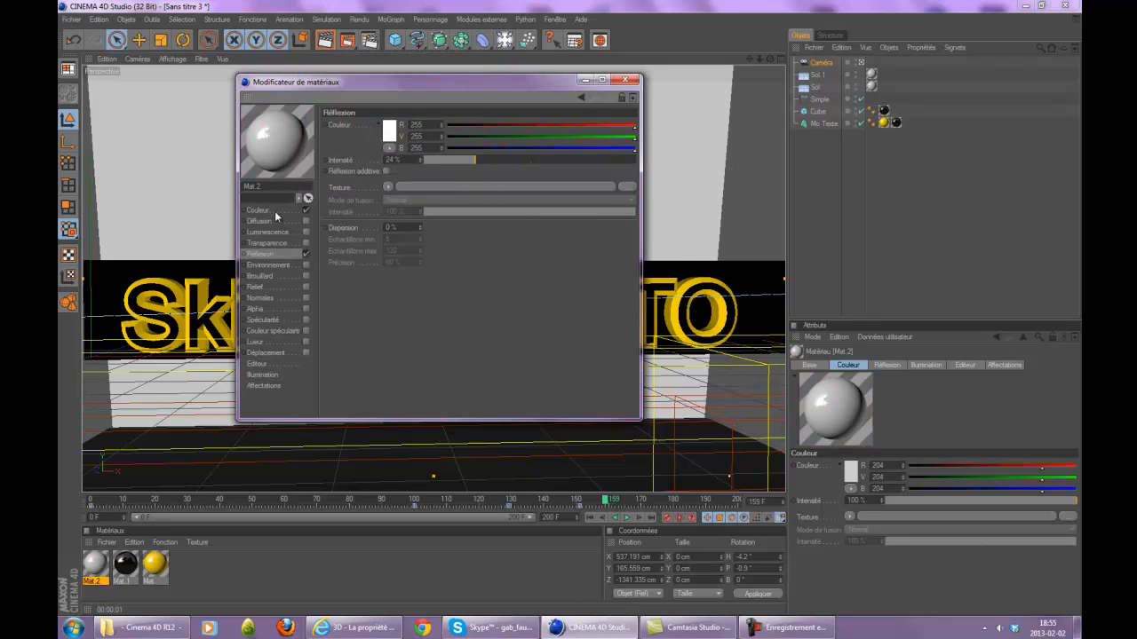
# Step: Set the base colour of Mat.2 to pure red (255, 0, 0) and test-render the view
pyautogui.click(270, 210)
pyautogui.click(378, 131)
pyautogui.click(387, 92)
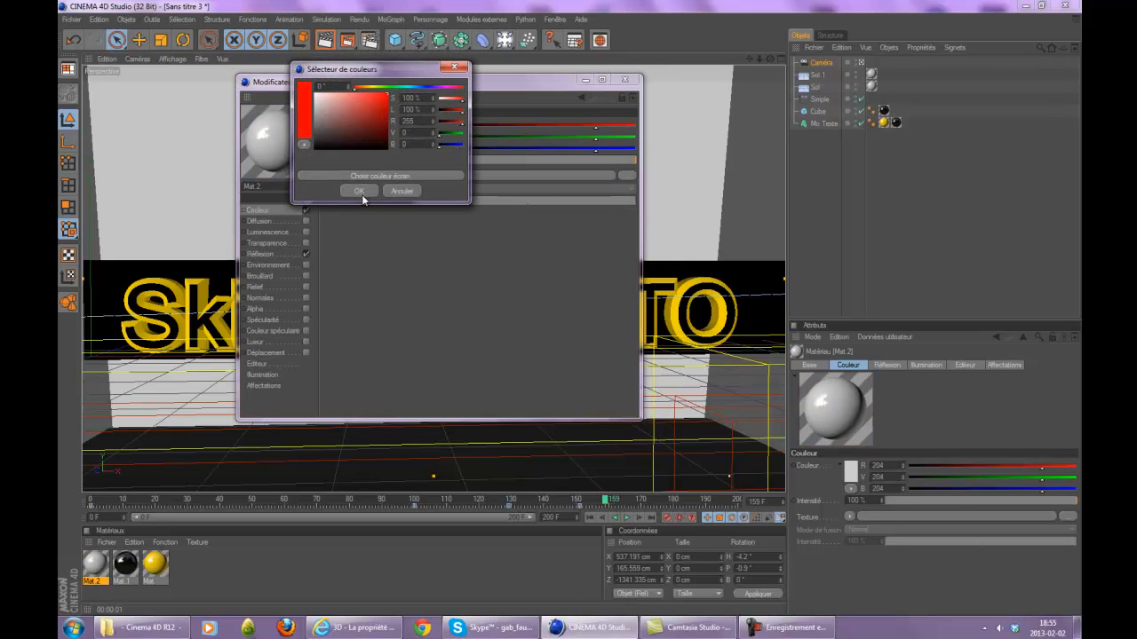
pyautogui.click(361, 194)
pyautogui.click(629, 79)
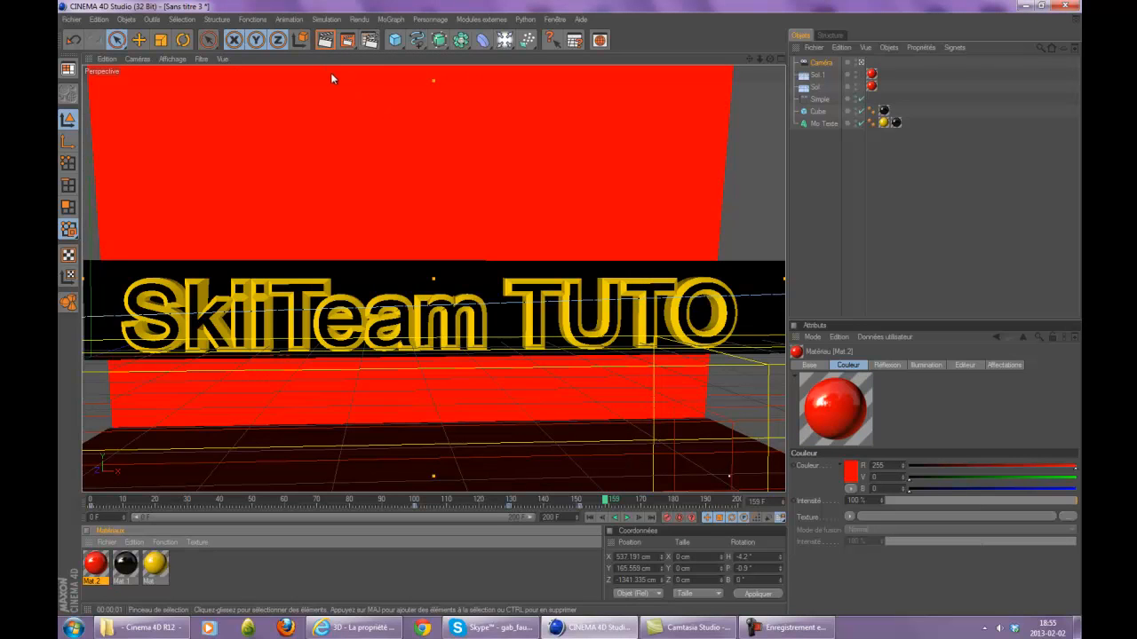
pyautogui.click(325, 44)
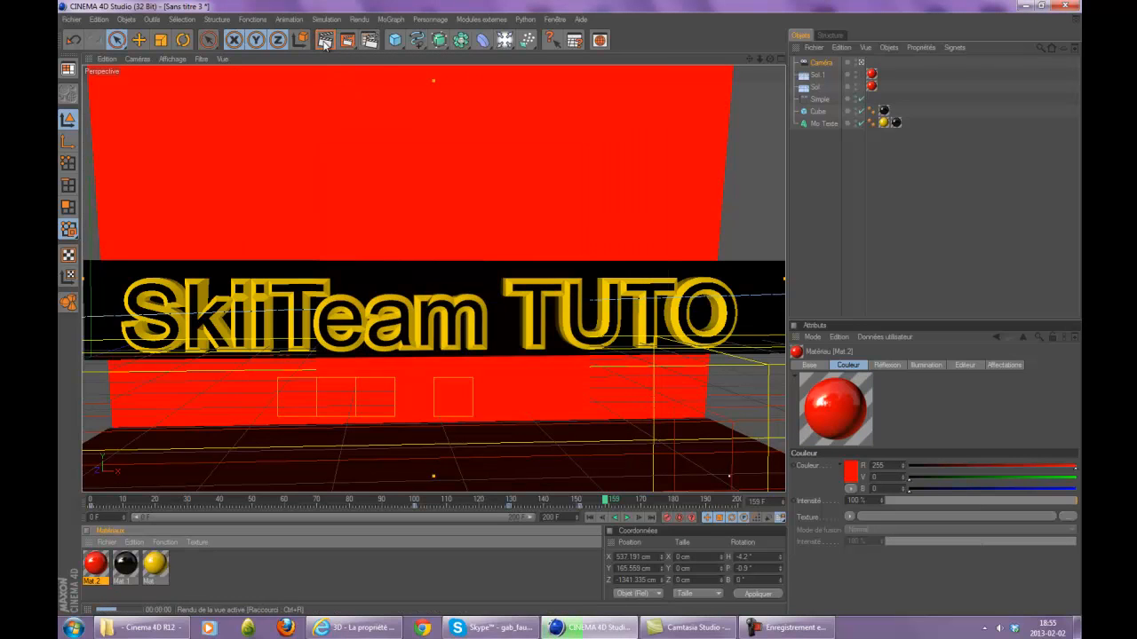
# Step: Change the base colour of Mat.2 to yellow (246, 255, 0) and test-render the view
pyautogui.doubleClick(103, 569)
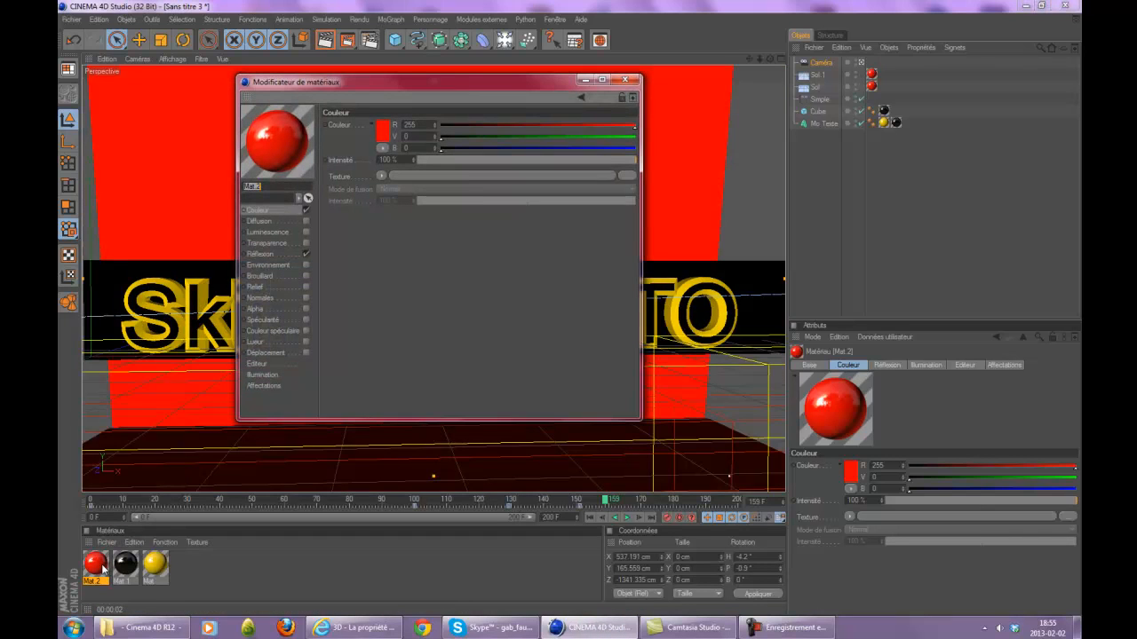
pyautogui.click(383, 130)
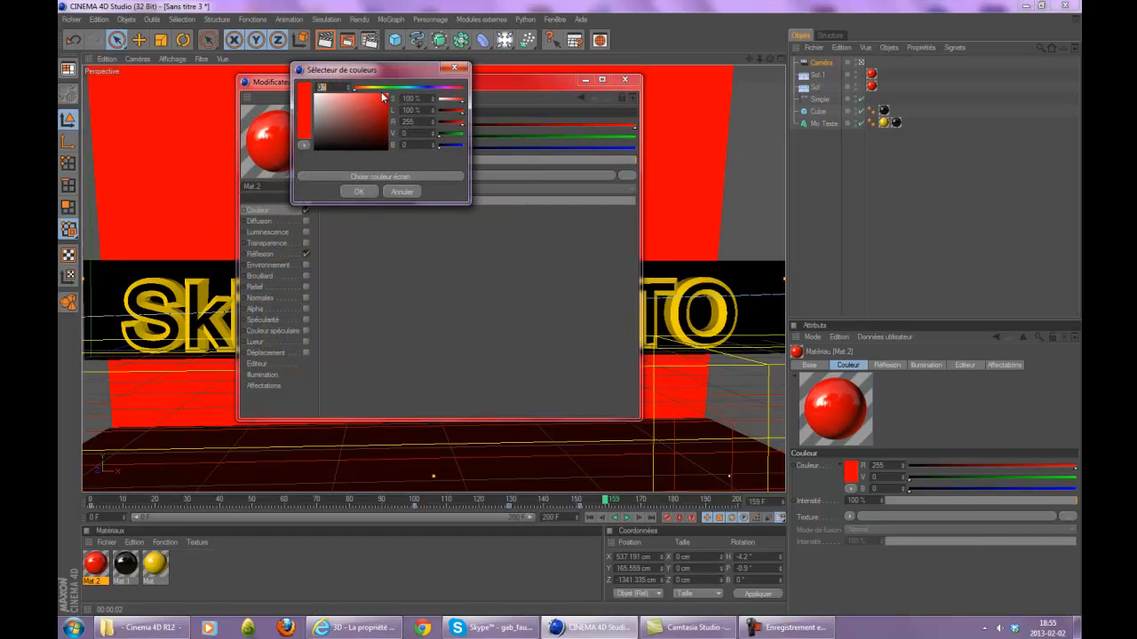
pyautogui.click(373, 88)
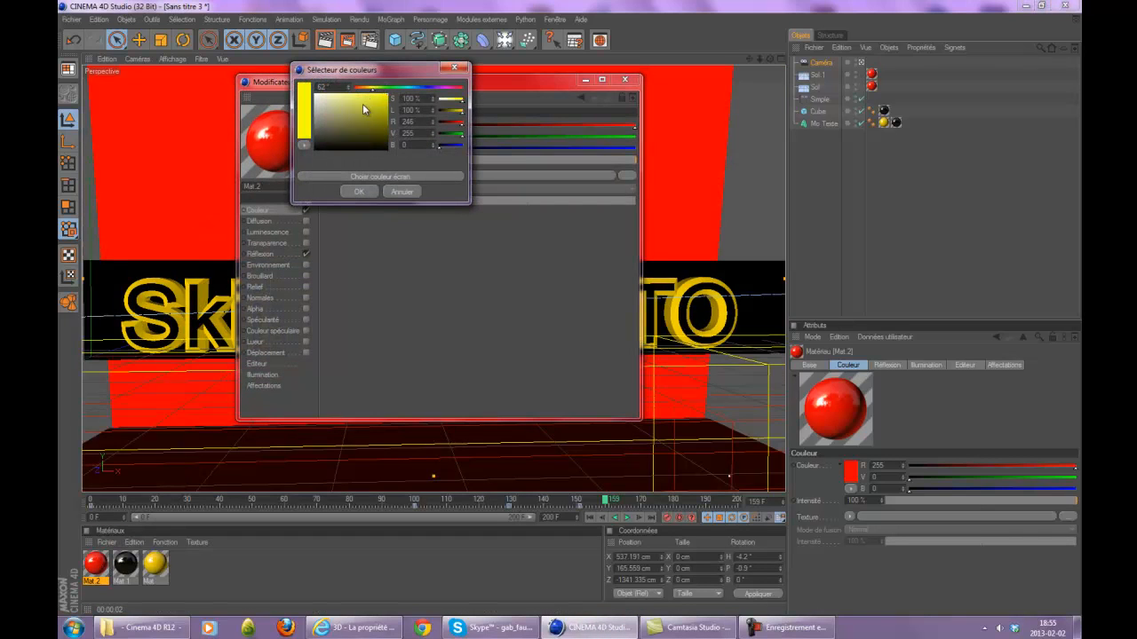
pyautogui.click(353, 192)
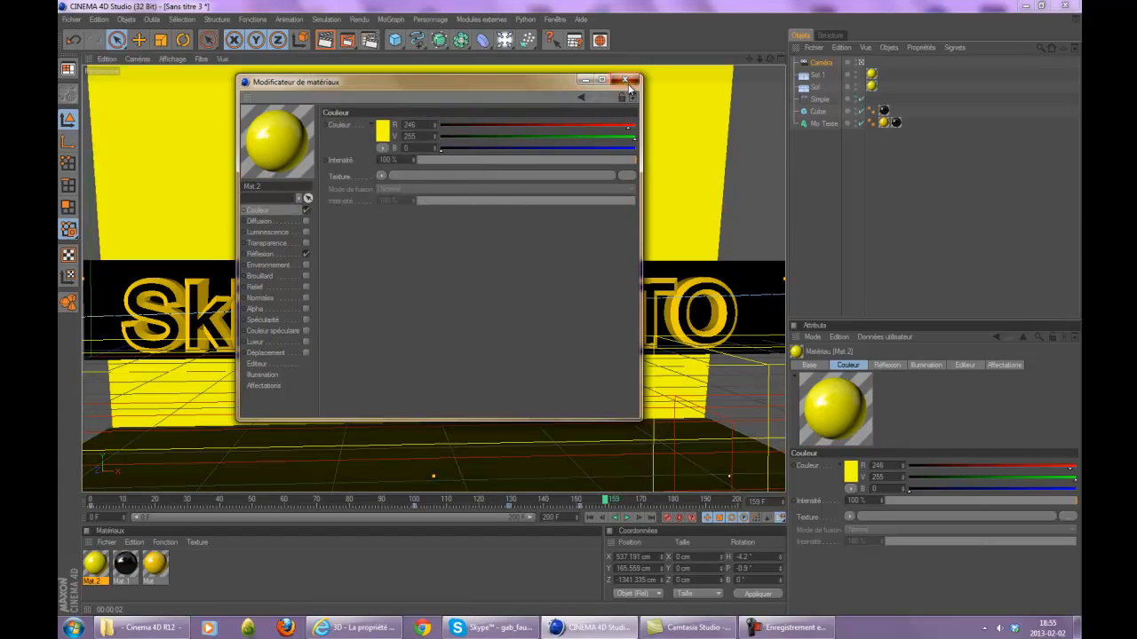
pyautogui.click(625, 79)
pyautogui.click(325, 40)
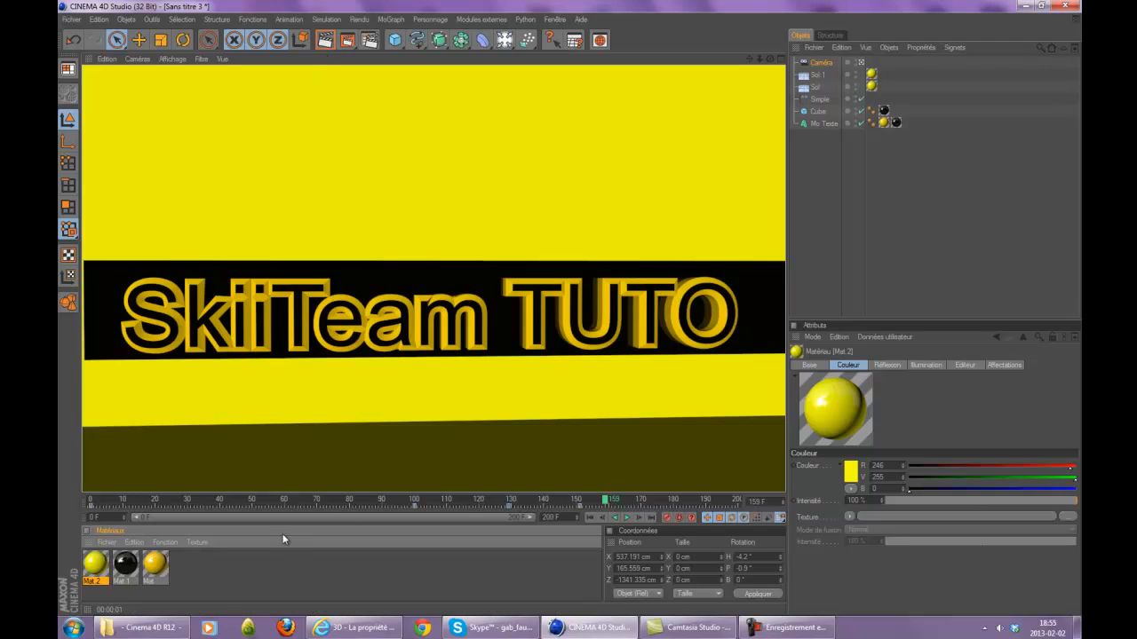
# Step: Apply the golden-yellow Mat material to both Sol planes and test-render the view
pyautogui.click(235, 575)
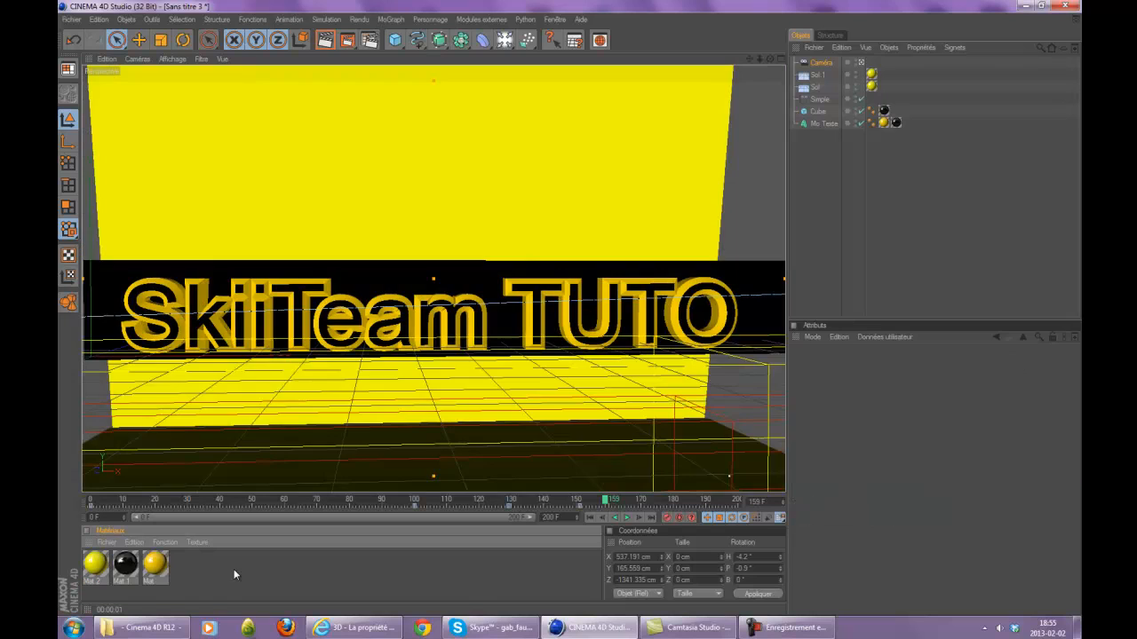
pyautogui.moveTo(273, 207); pyautogui.dragTo(271, 232)
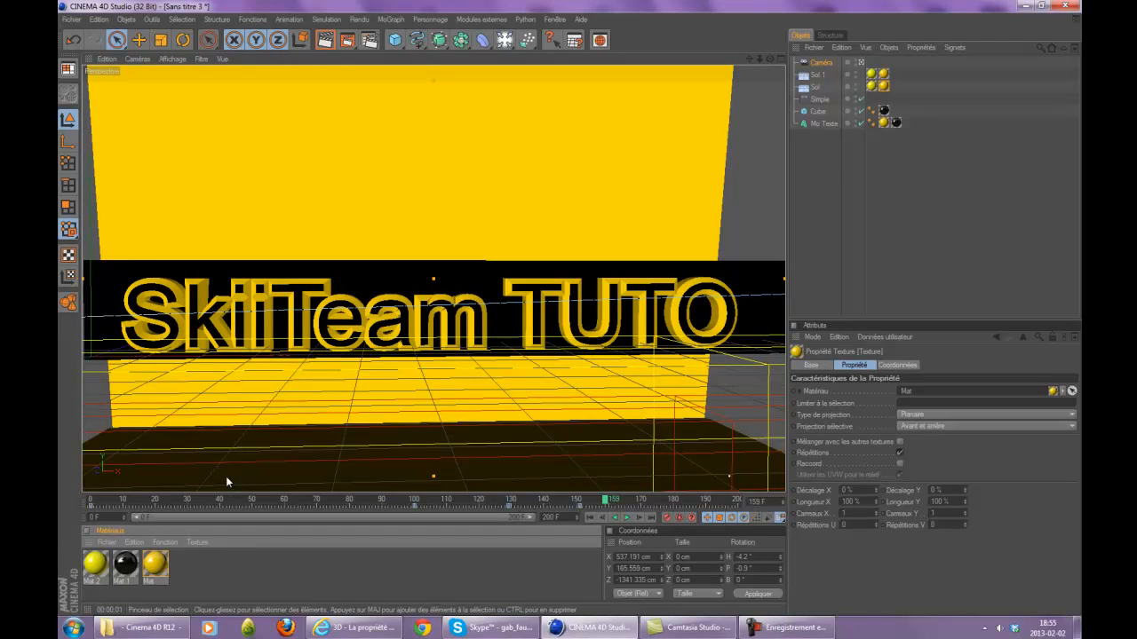
pyautogui.click(325, 41)
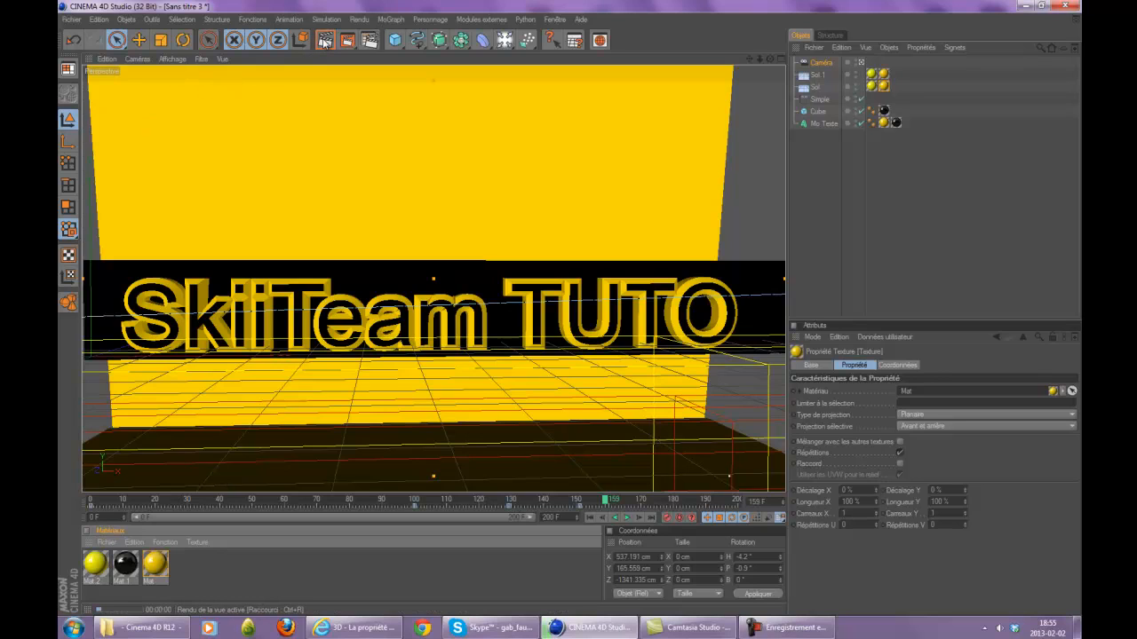
# Step: Deselect everything and play the animation from frame 0, stopping at frame 16
pyautogui.click(922, 213)
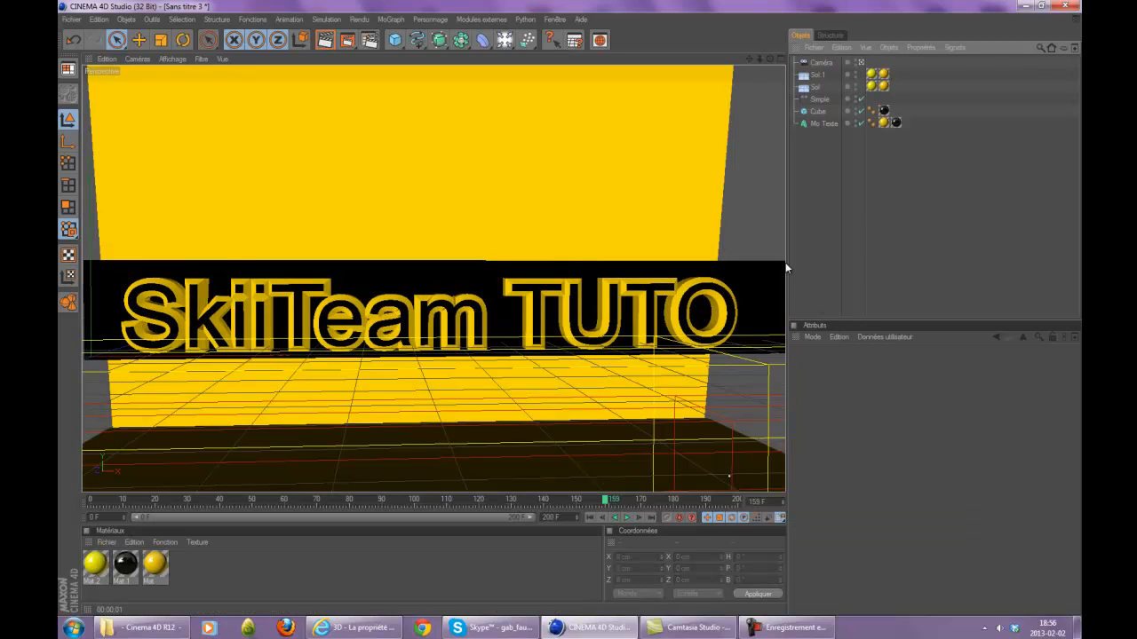
pyautogui.click(94, 506)
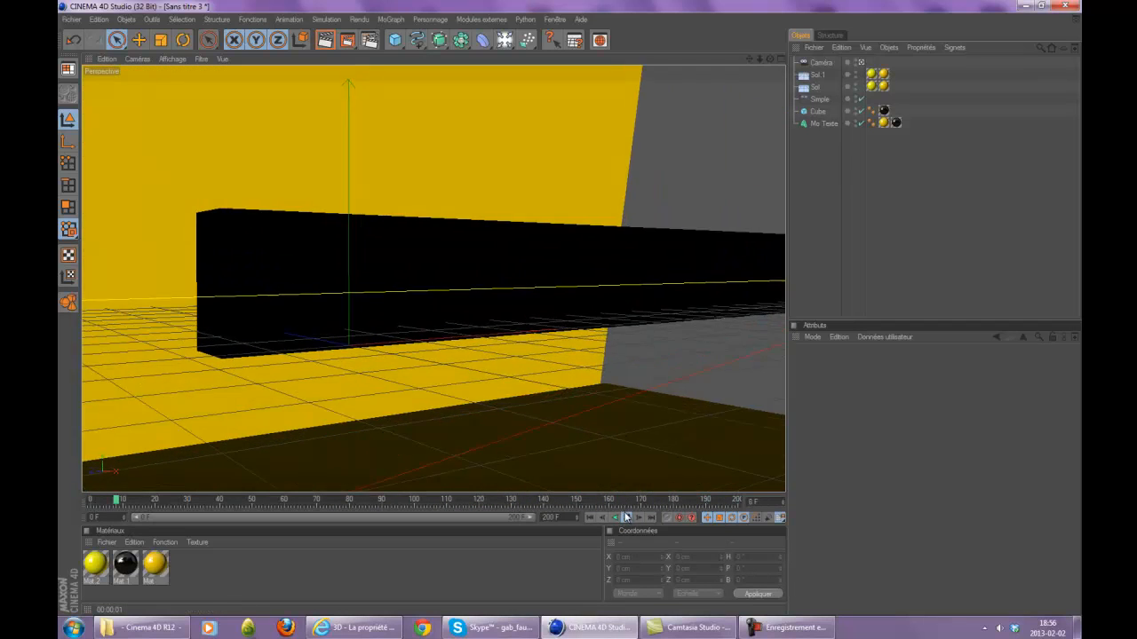
pyautogui.click(627, 518)
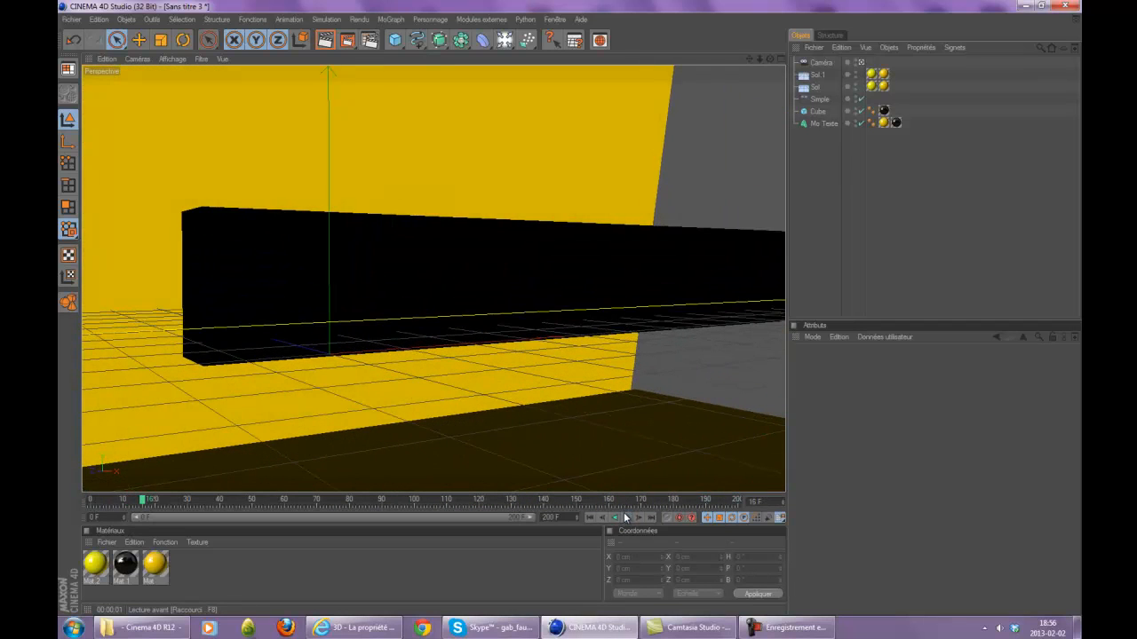
# Step: Review the output path and AVI film format in the render save settings, and close the settings
pyautogui.click(366, 43)
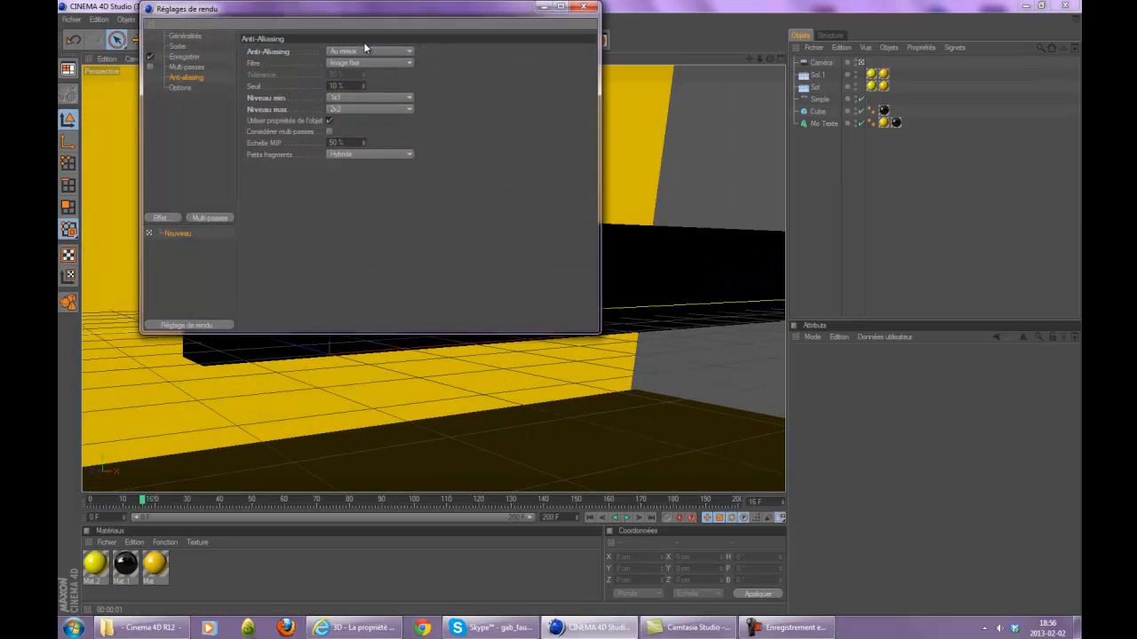
pyautogui.click(582, 7)
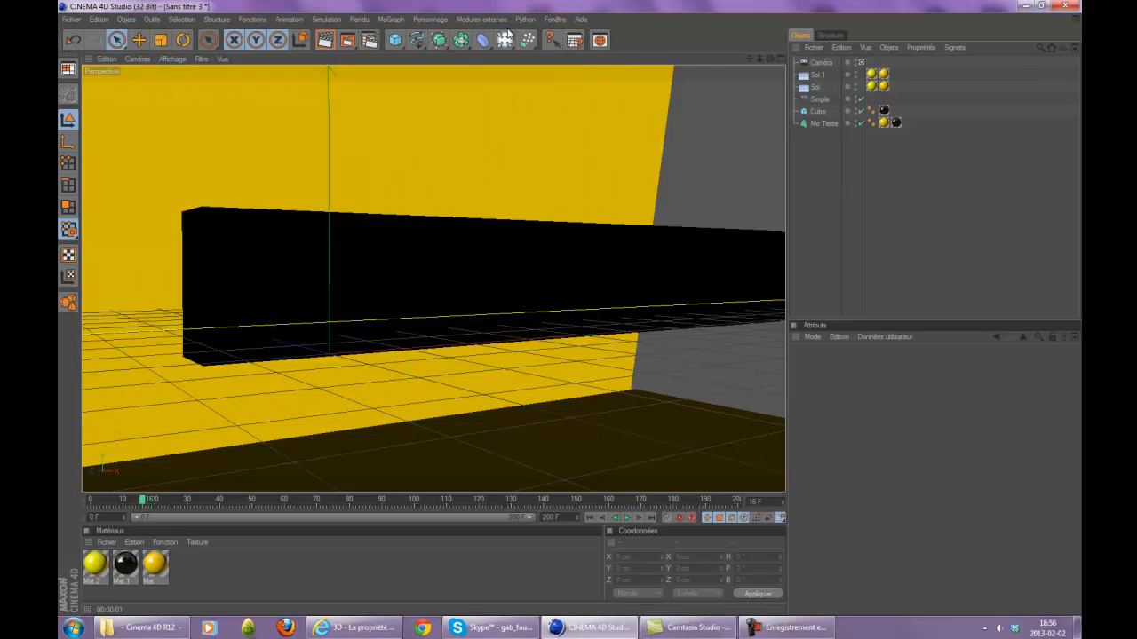
pyautogui.click(368, 40)
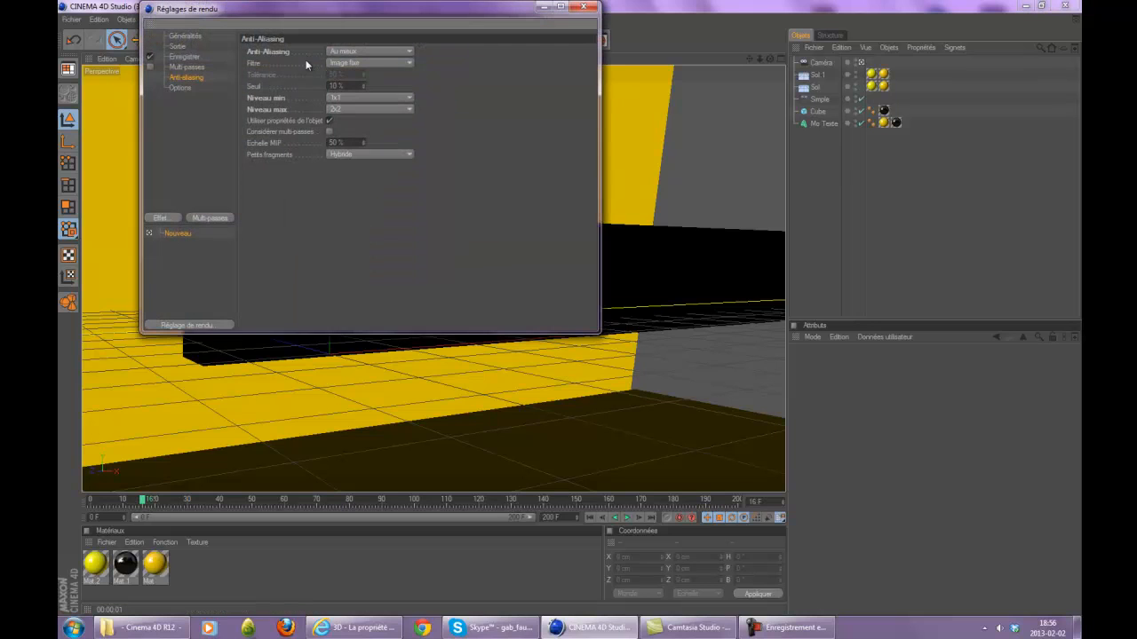
pyautogui.click(184, 57)
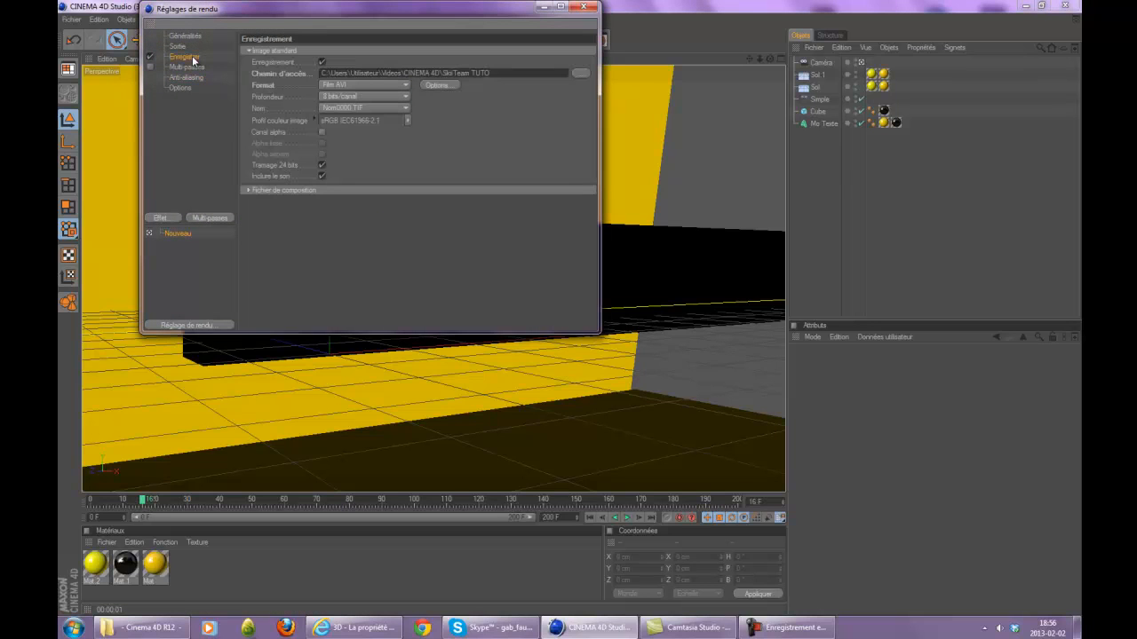
pyautogui.click(584, 8)
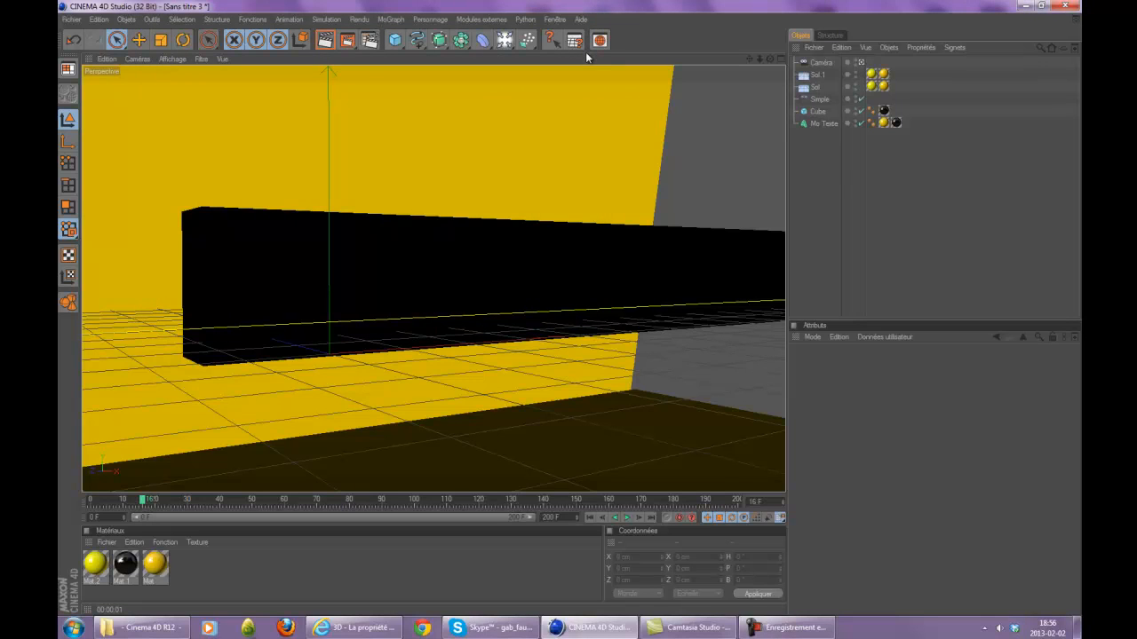